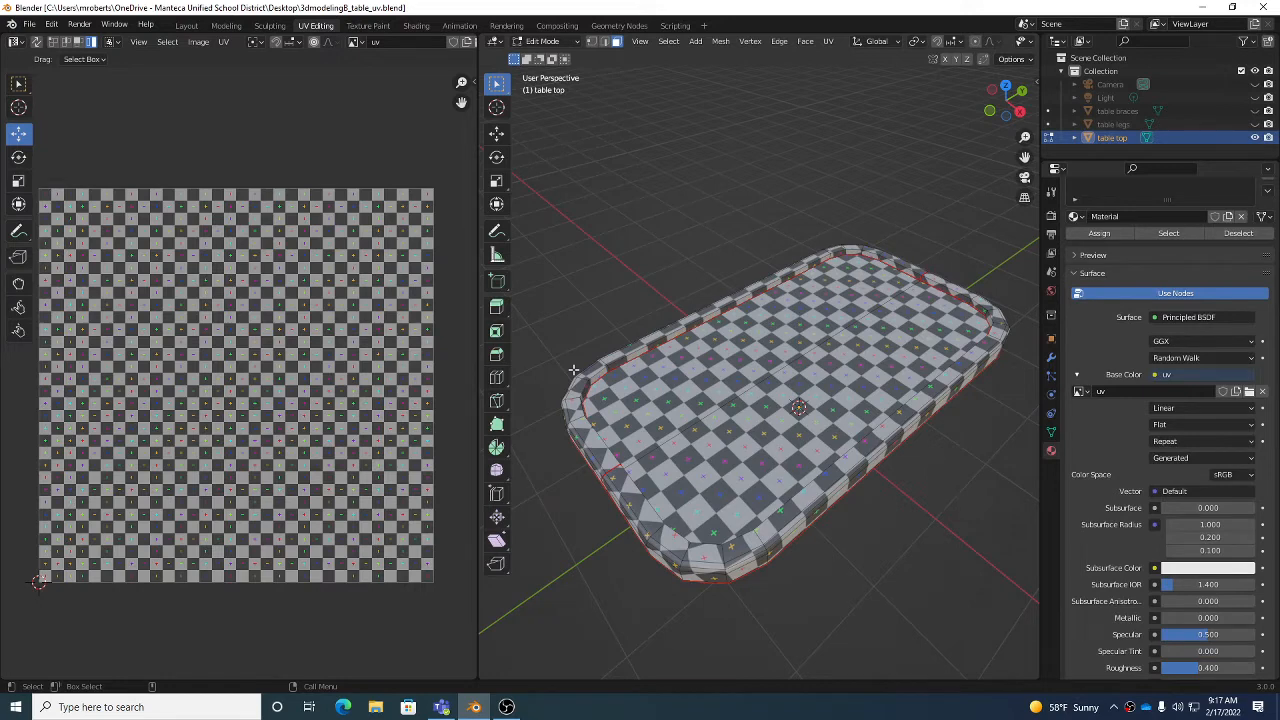
# - Select all of the table top's faces and UV islands to examine its unwrapped layout over the checker image
pyautogui.moveTo(710, 400); pyautogui.dragTo(777, 387, button='middle')
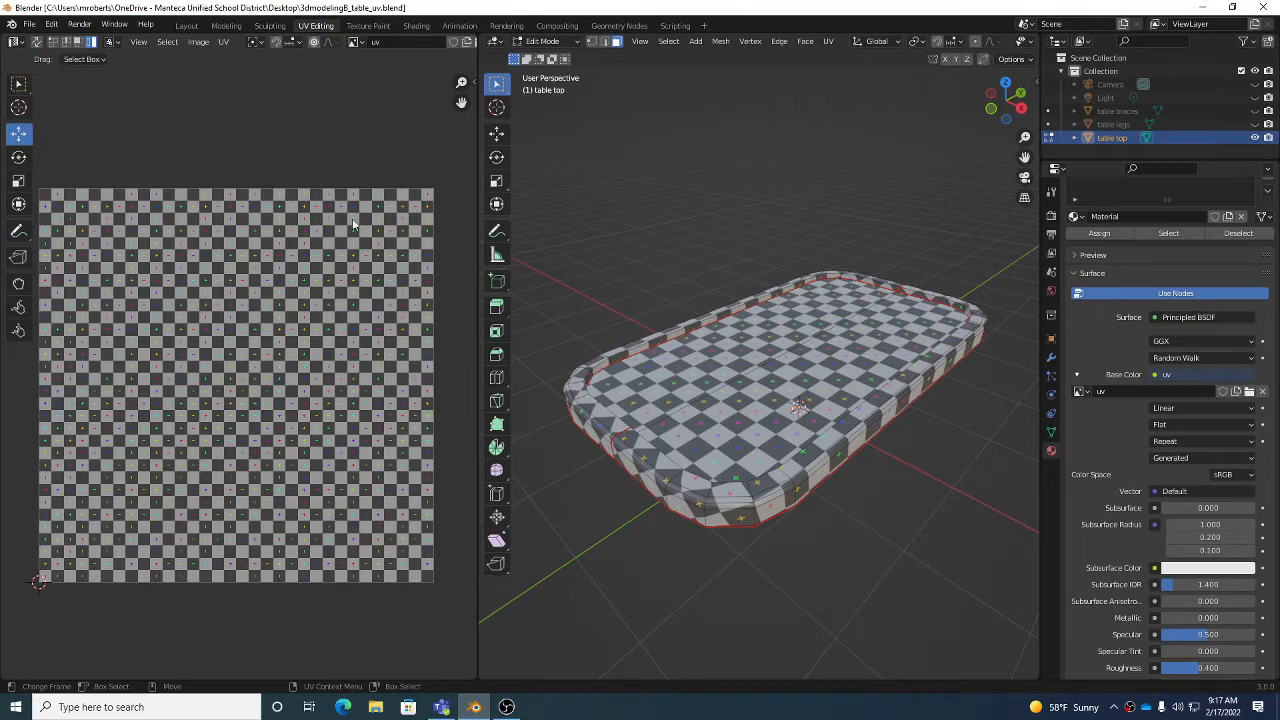
pyautogui.click(198, 42)
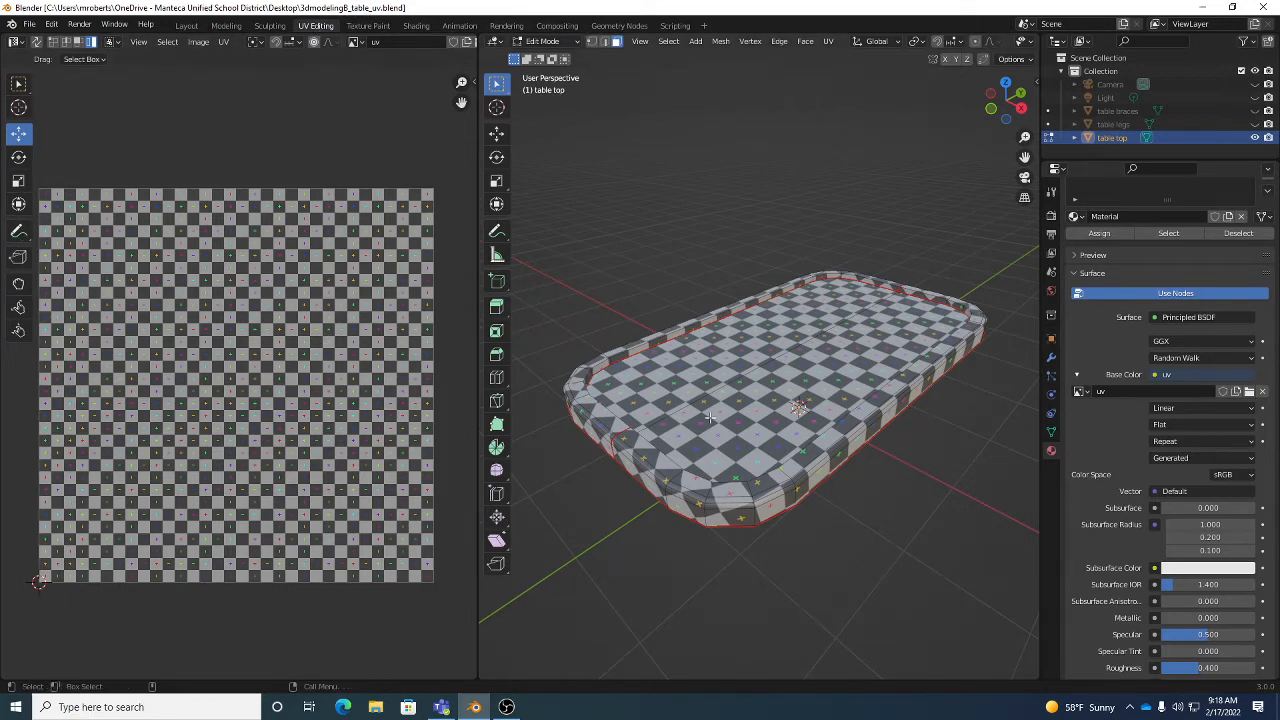
pyautogui.moveTo(808, 422); pyautogui.dragTo(790, 403, button='middle')
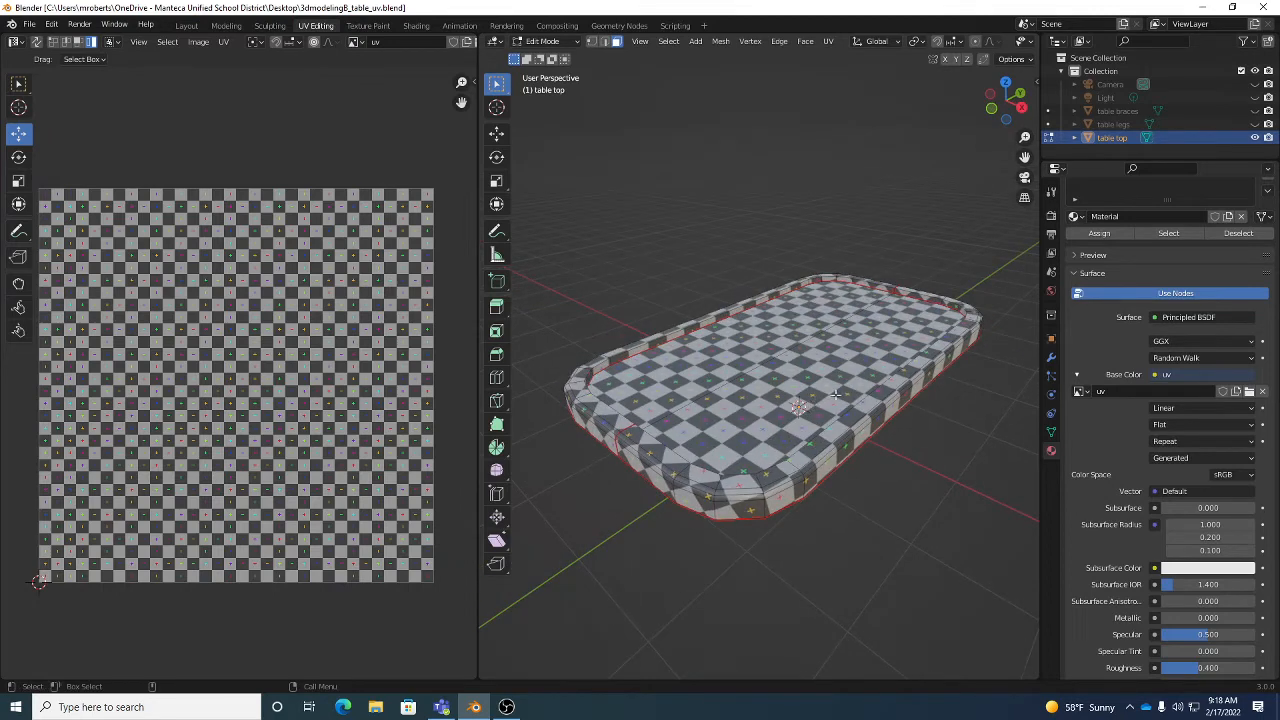
pyautogui.press('a')
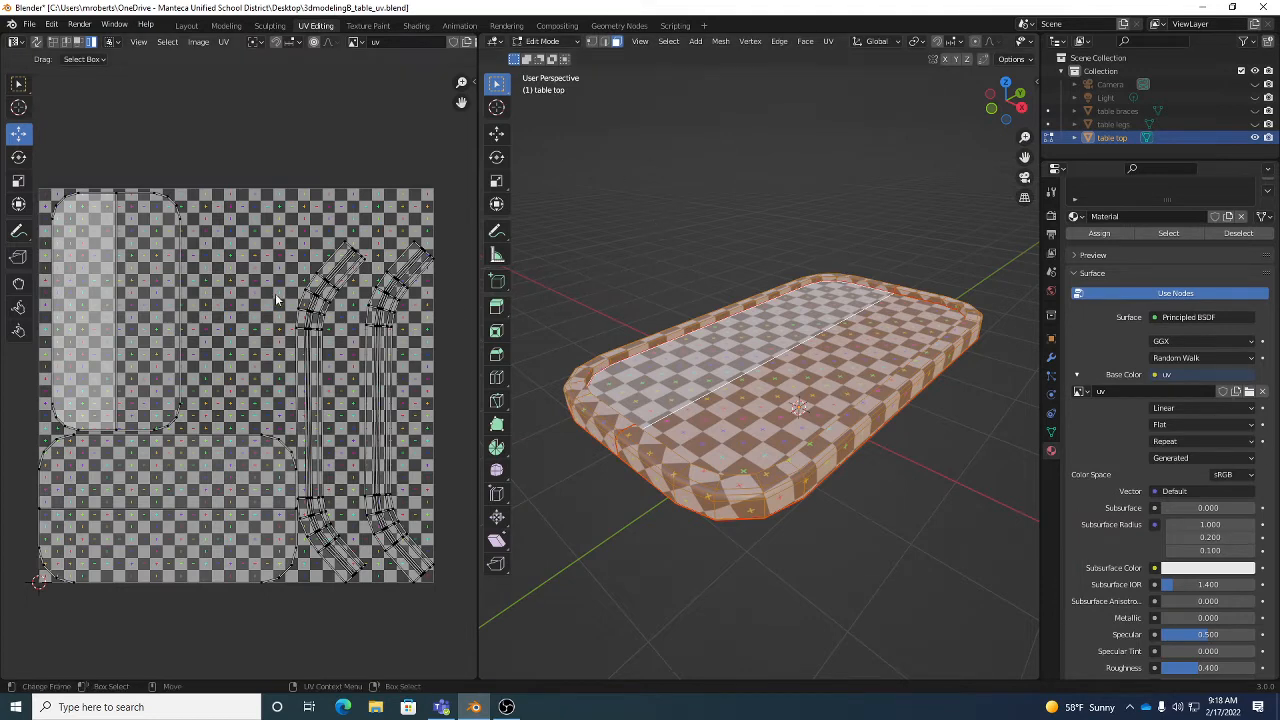
pyautogui.press('a')
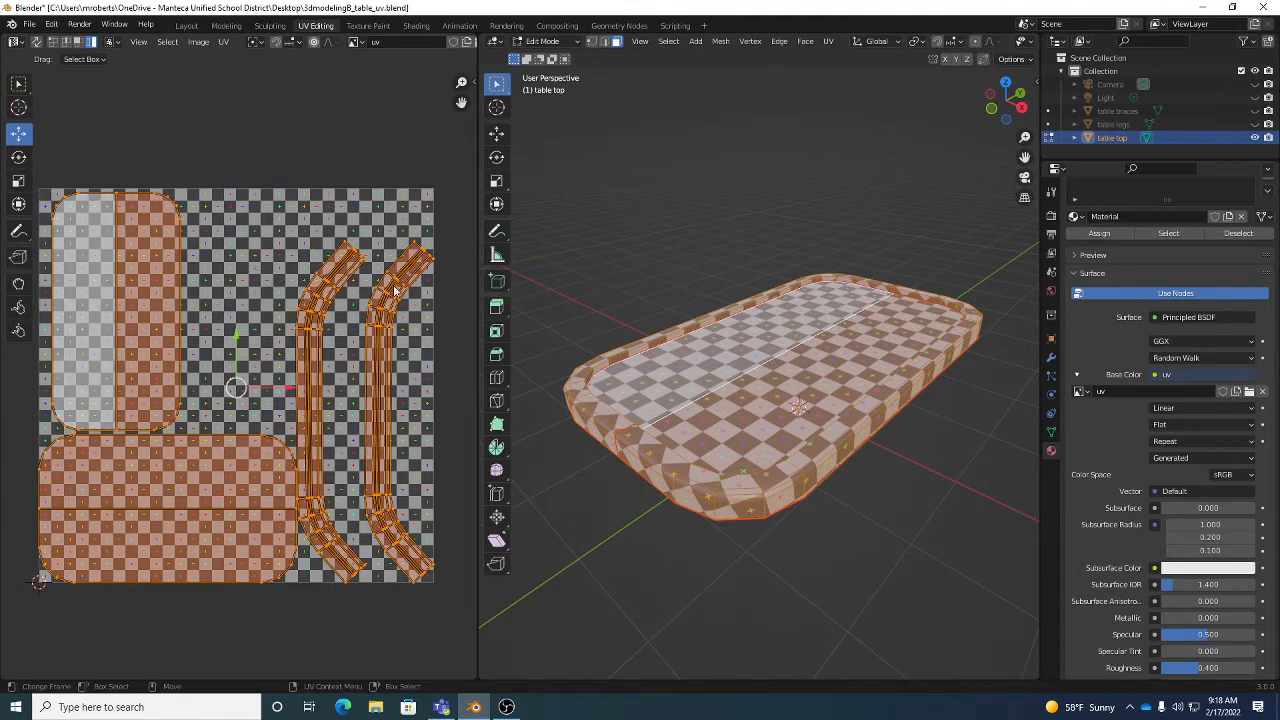
pyautogui.click(364, 206)
pyautogui.click(668, 253)
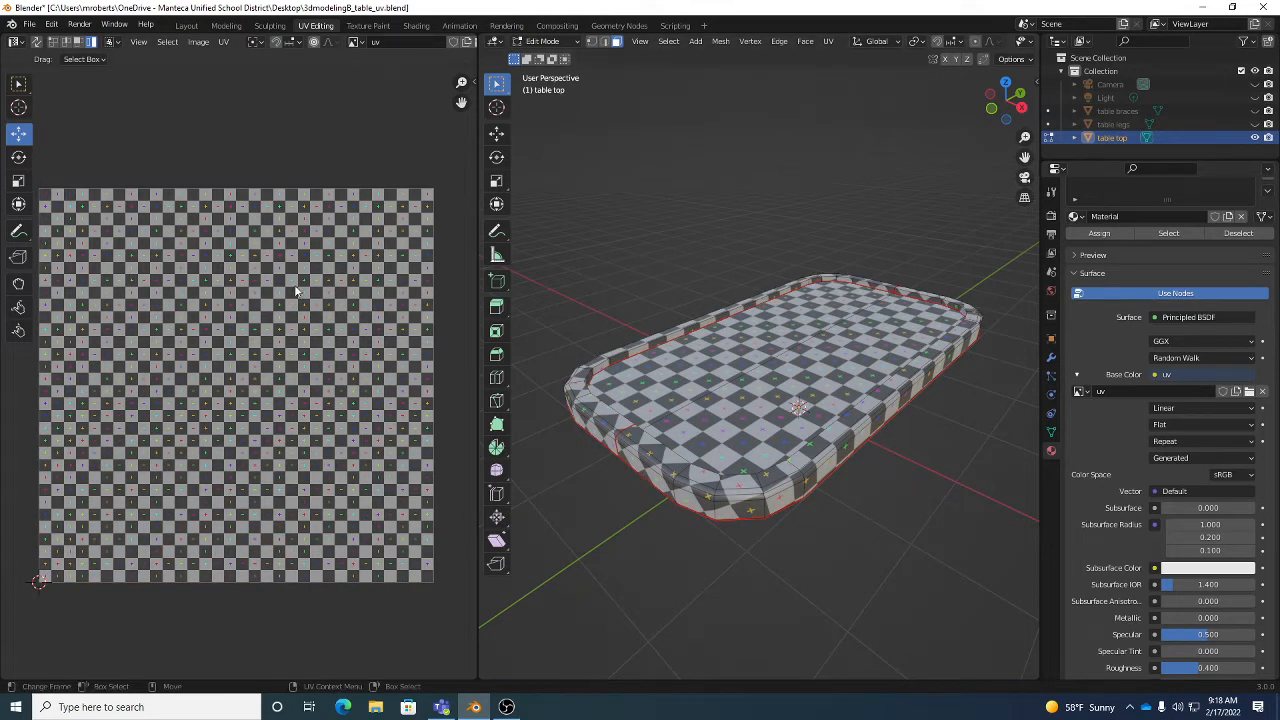
# - Examine the table top's UV islands one at a time: both large rounded faces and the two curved edge strips
pyautogui.press('a')
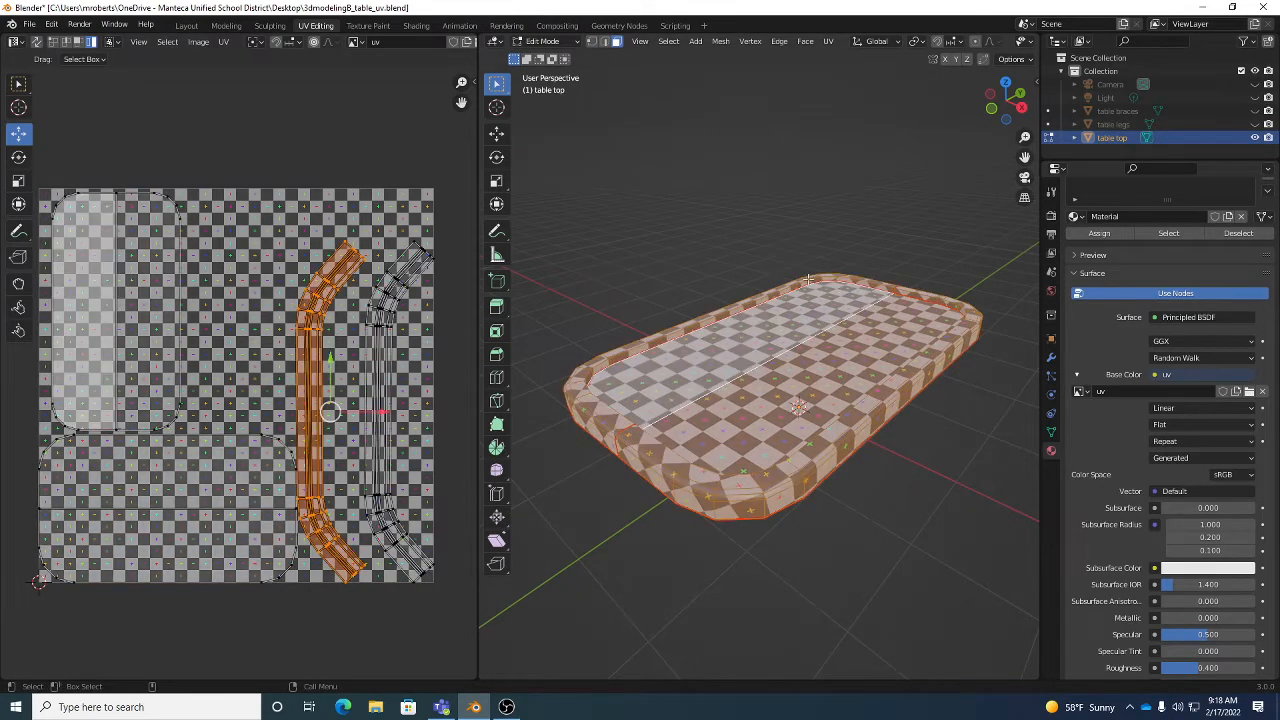
pyautogui.click(668, 41)
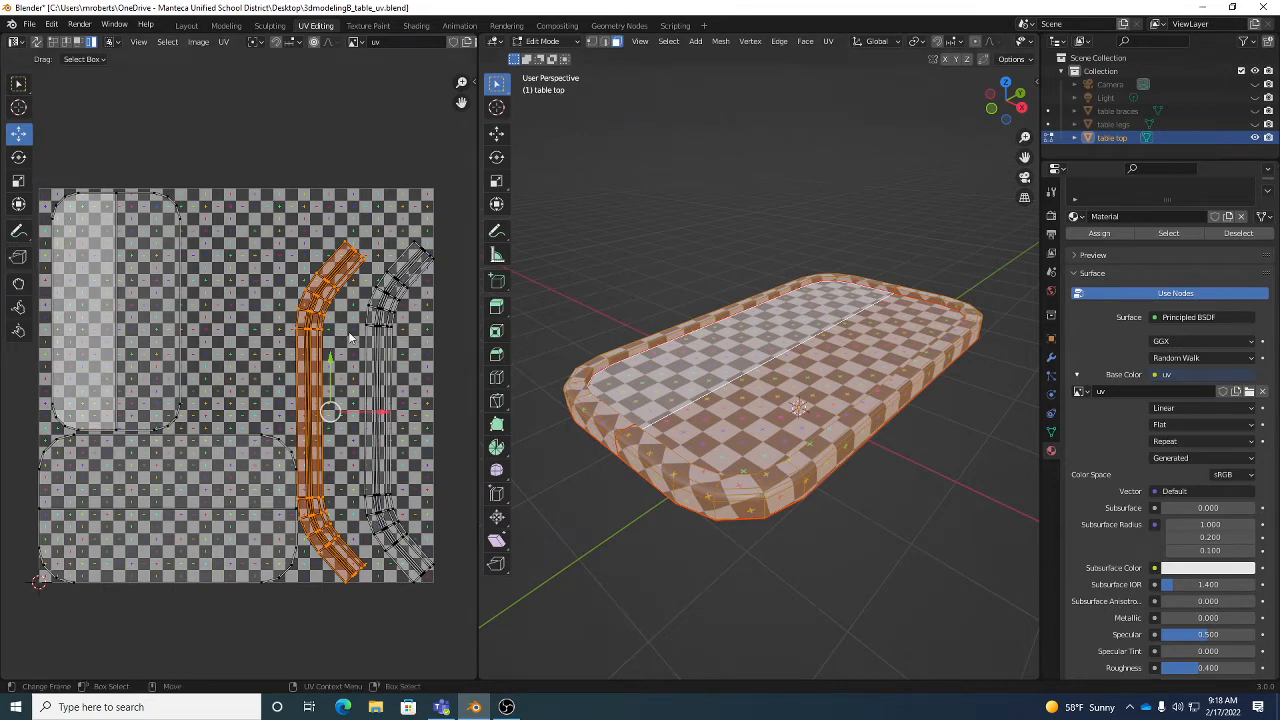
pyautogui.click(152, 337)
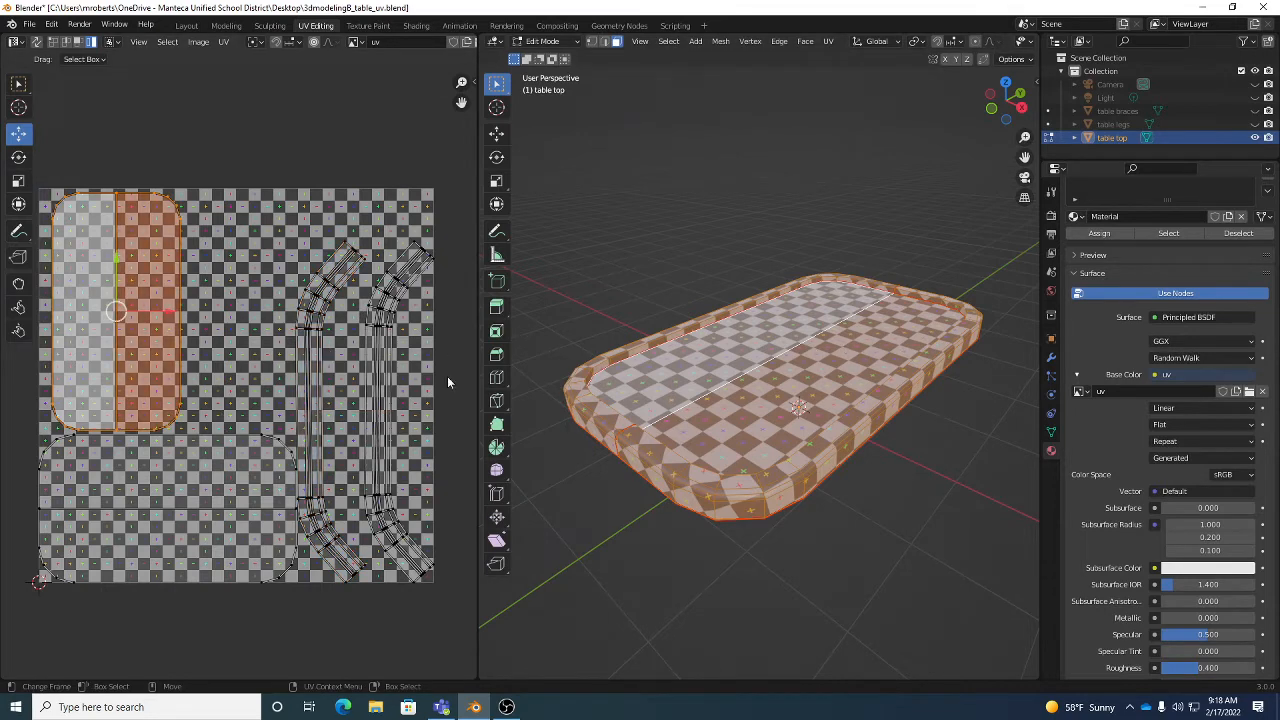
pyautogui.click(180, 466)
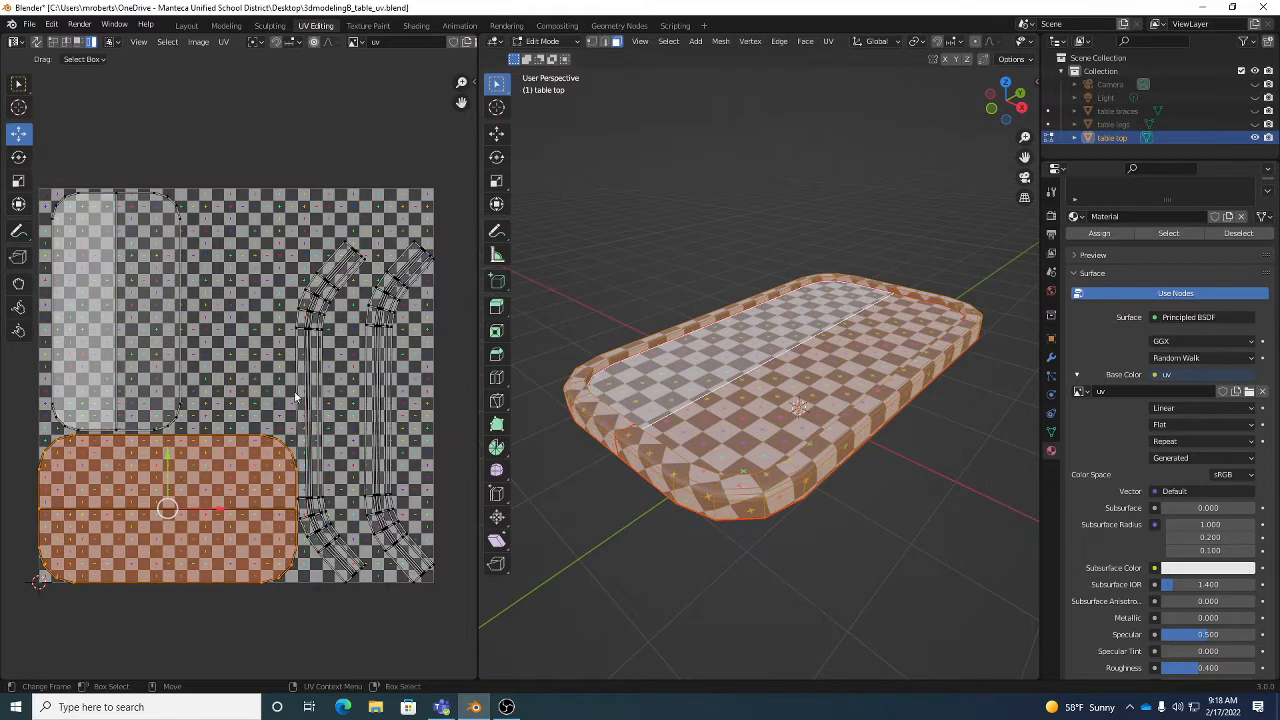
pyautogui.click(318, 323)
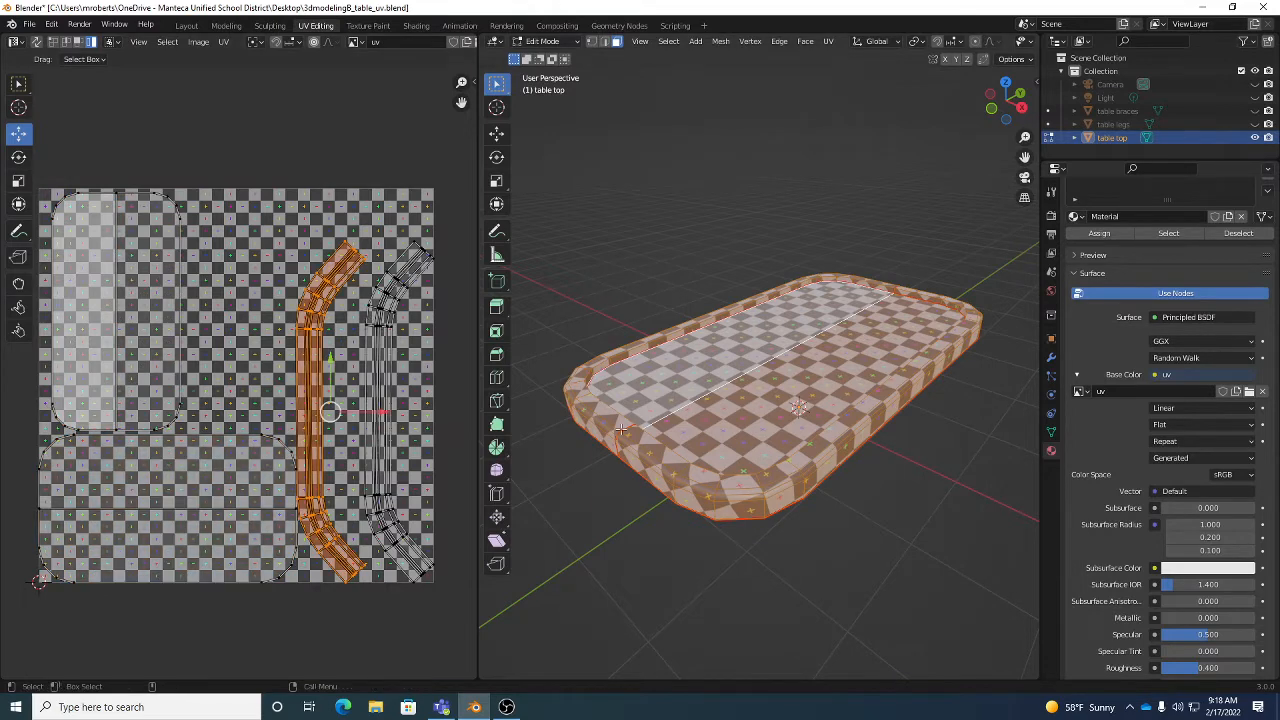
pyautogui.click(374, 328)
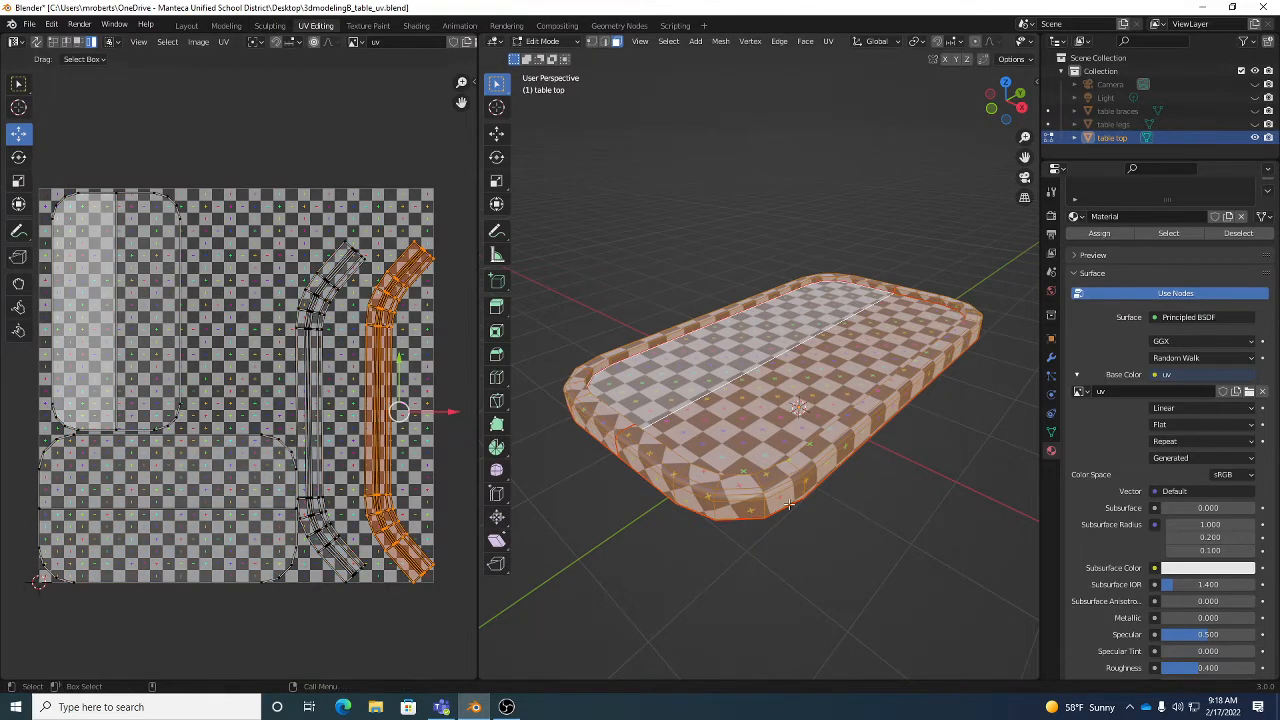
pyautogui.click(740, 591)
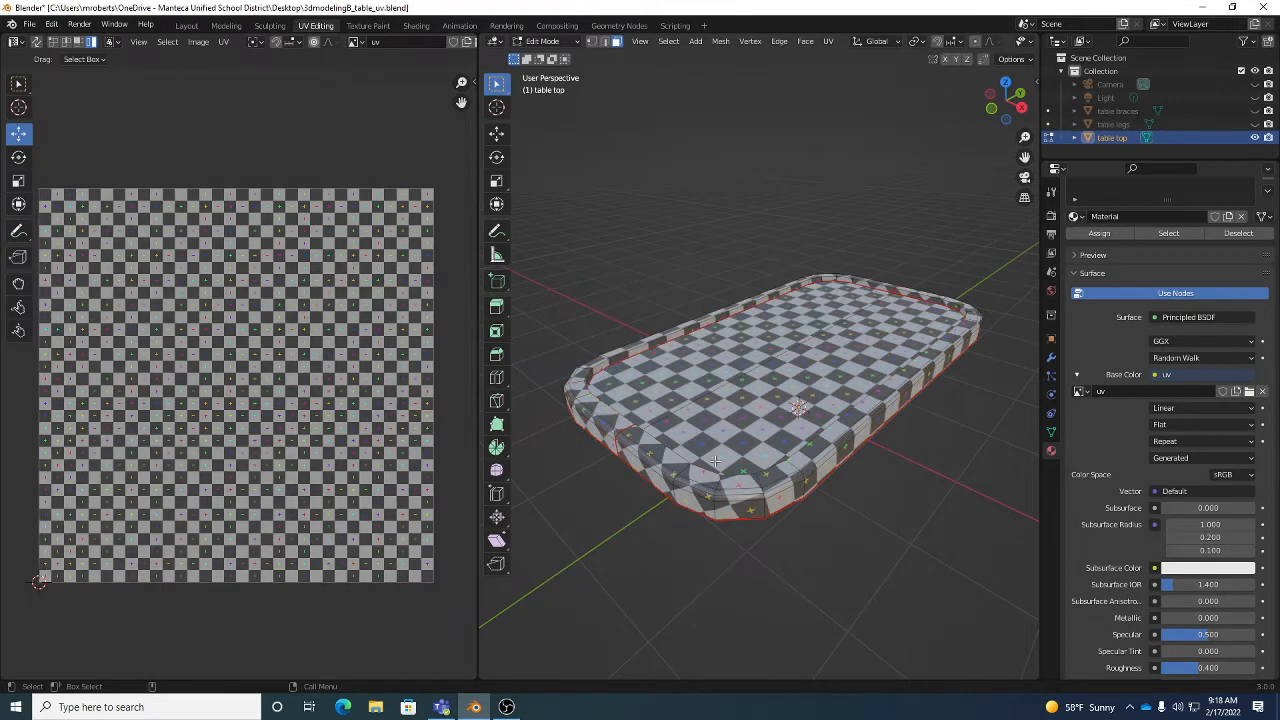
# - Return to Object Mode, make the table legs visible and active, and hide the table top
pyautogui.moveTo(716, 461); pyautogui.dragTo(759, 420, button='middle')
pyautogui.press('Tab')
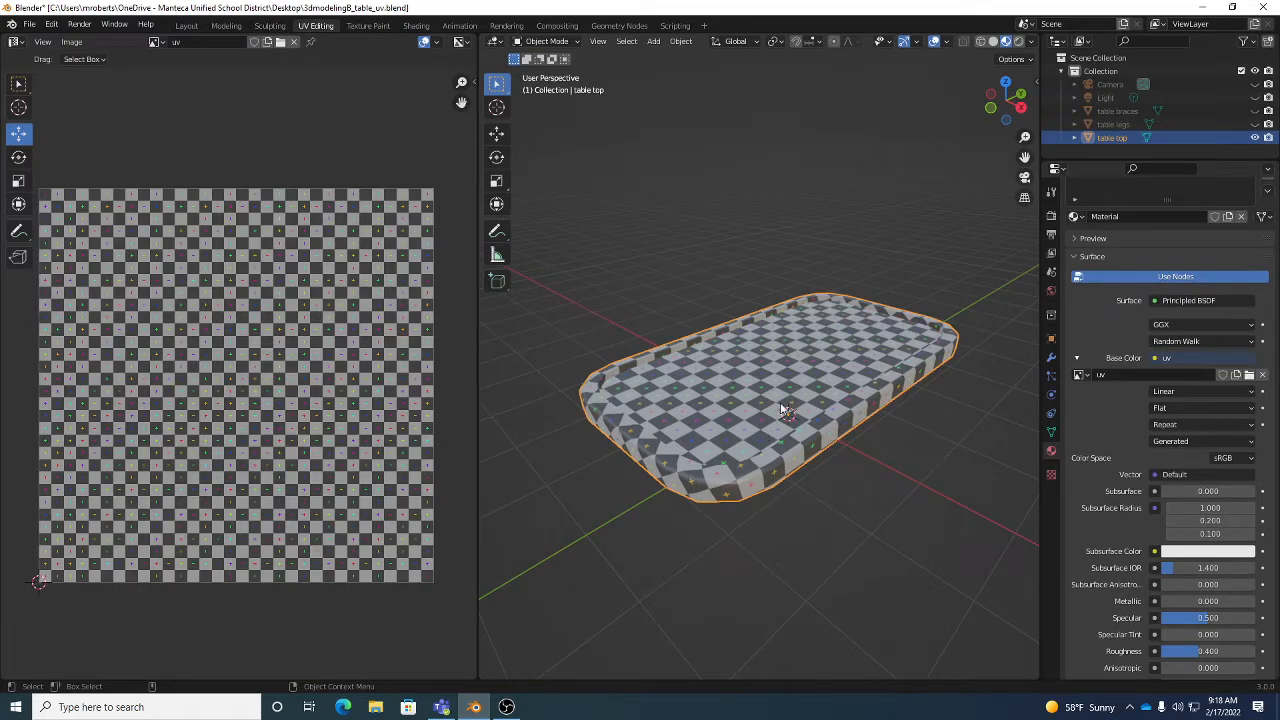
pyautogui.click(1255, 125)
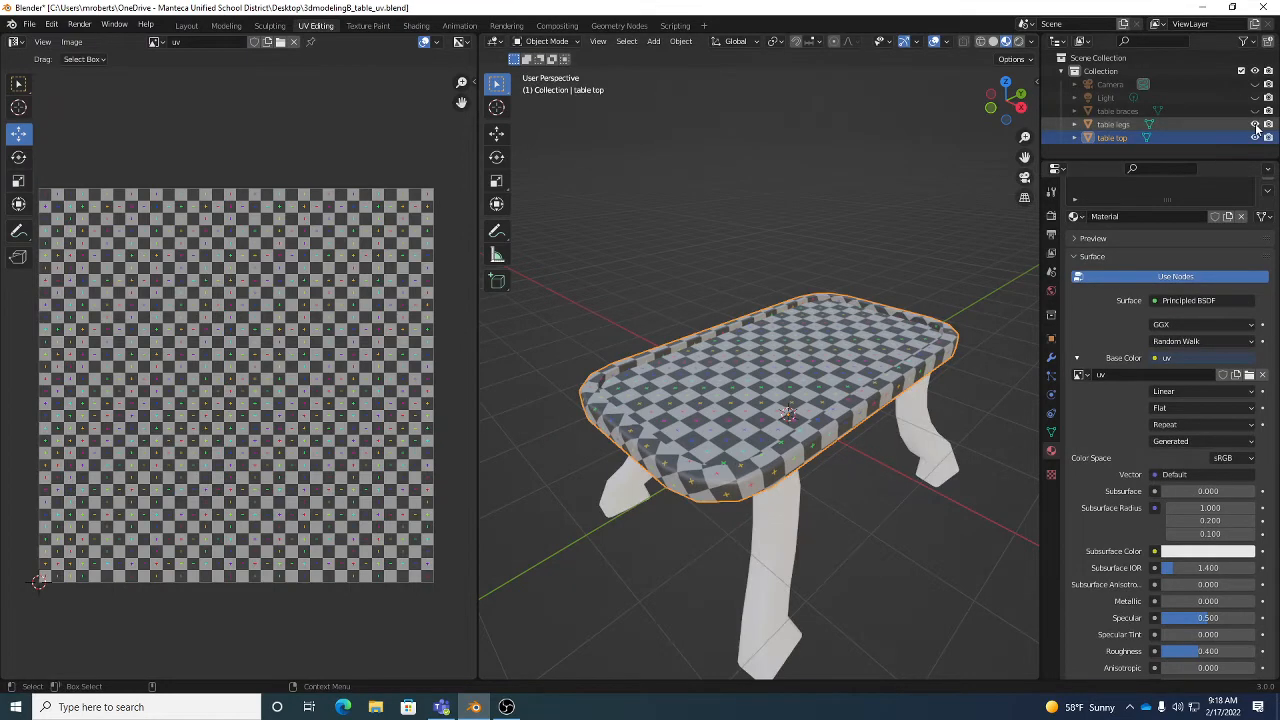
pyautogui.click(1127, 126)
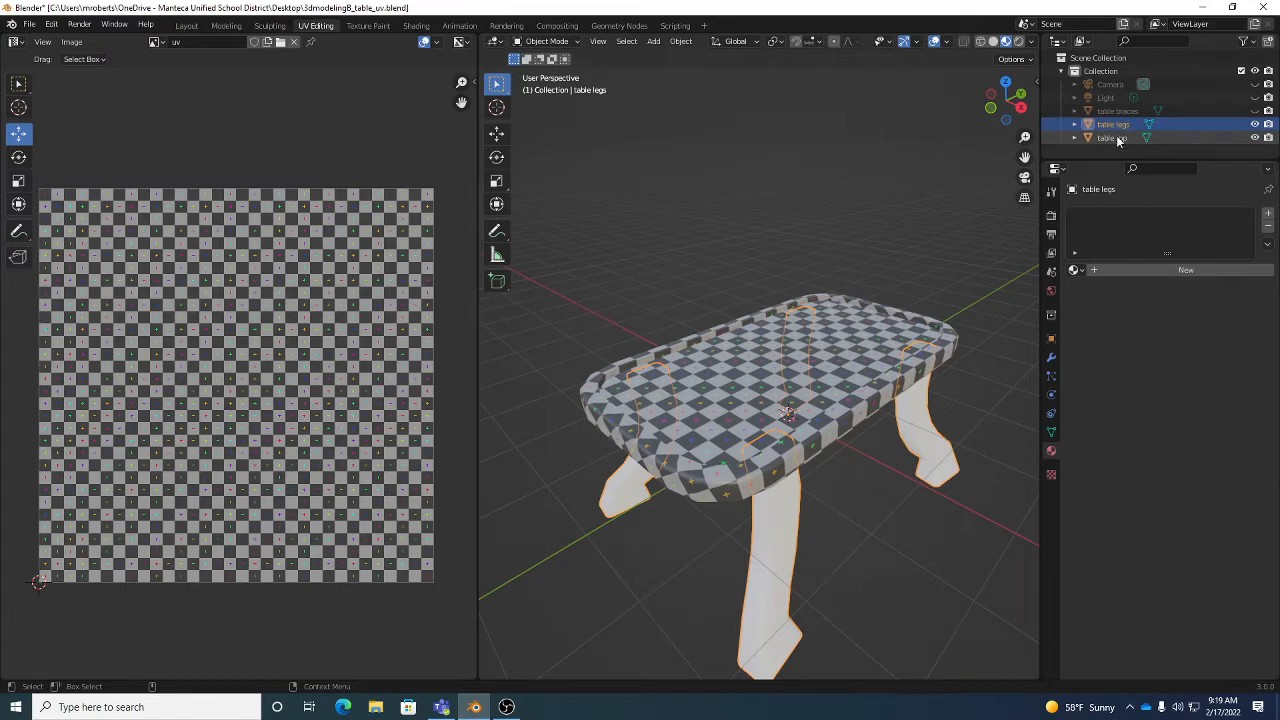
pyautogui.click(1254, 138)
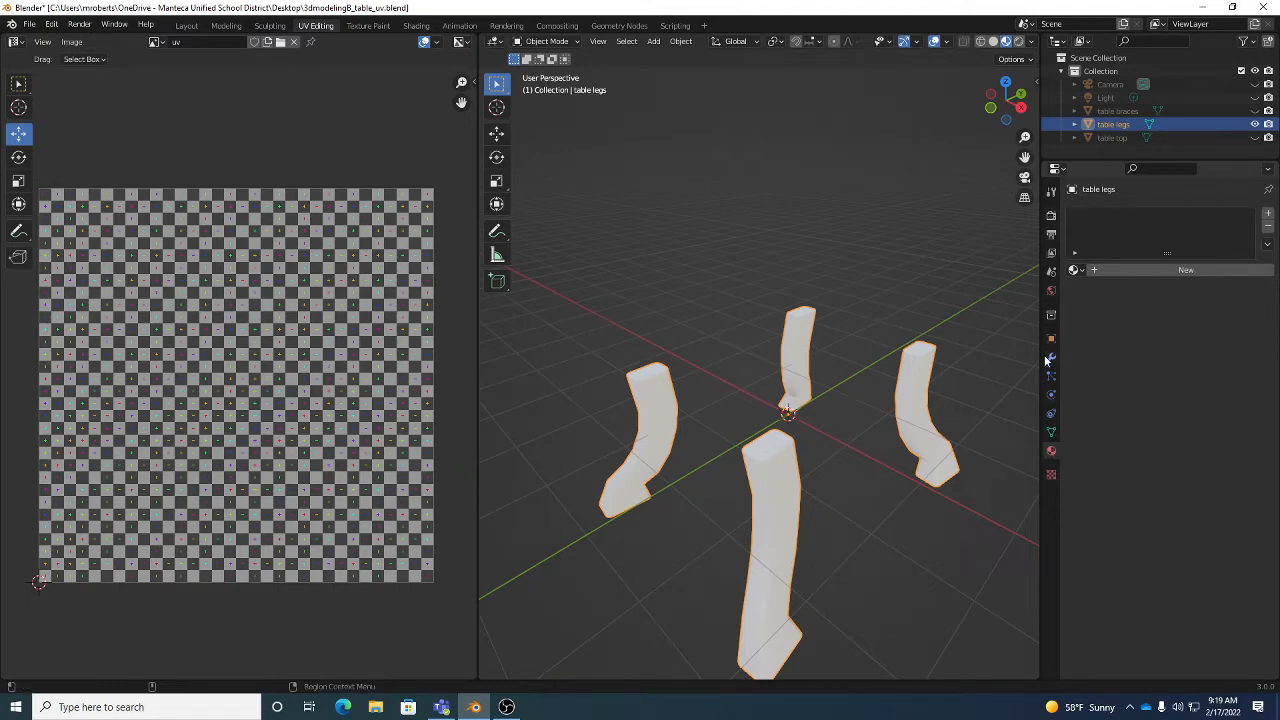
# - Assign the existing material named Material, with the uv checker texture, to the table legs
pyautogui.click(1051, 474)
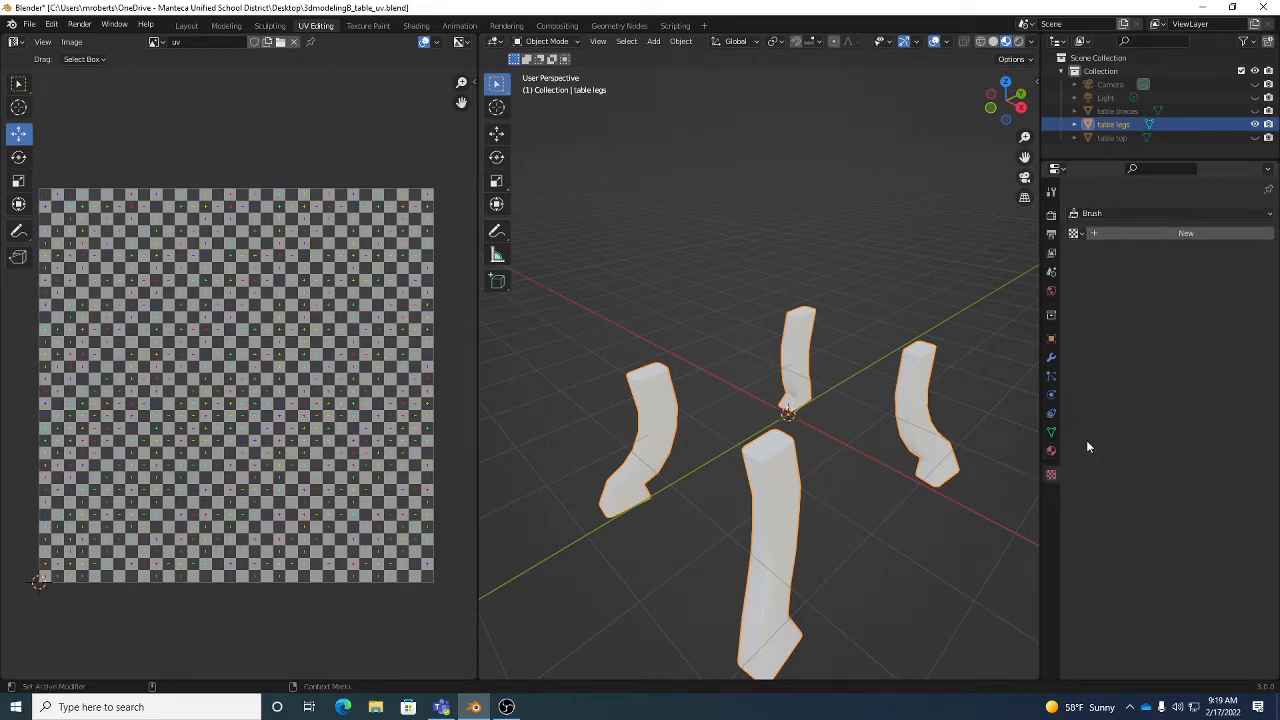
pyautogui.click(1051, 451)
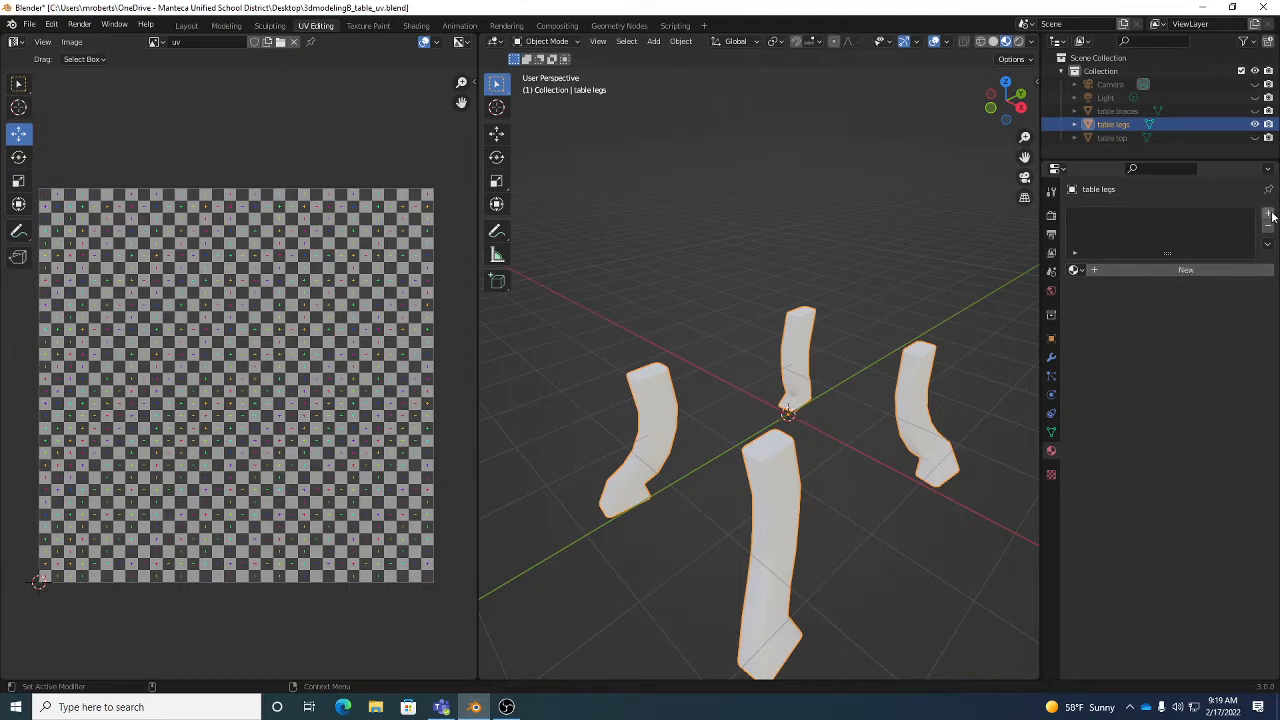
pyautogui.click(1076, 270)
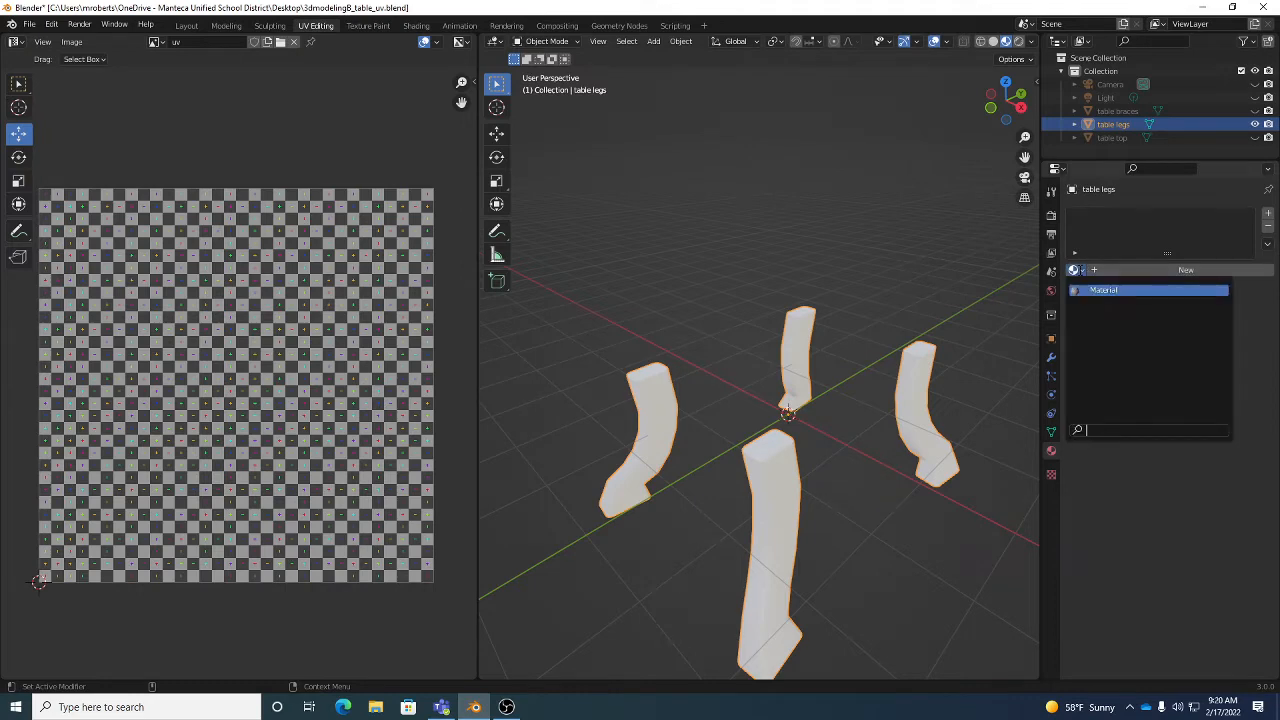
pyautogui.click(1078, 272)
pyautogui.click(1078, 272)
pyautogui.click(1108, 290)
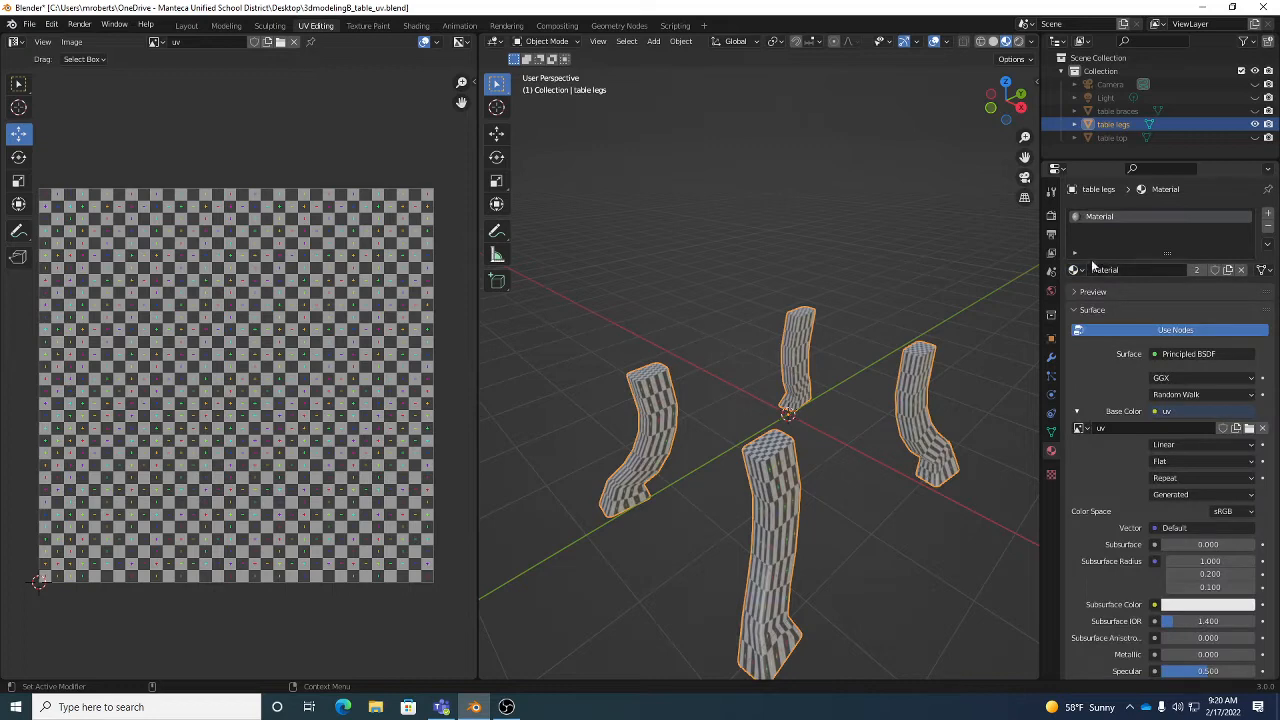
pyautogui.click(1078, 272)
pyautogui.click(1098, 290)
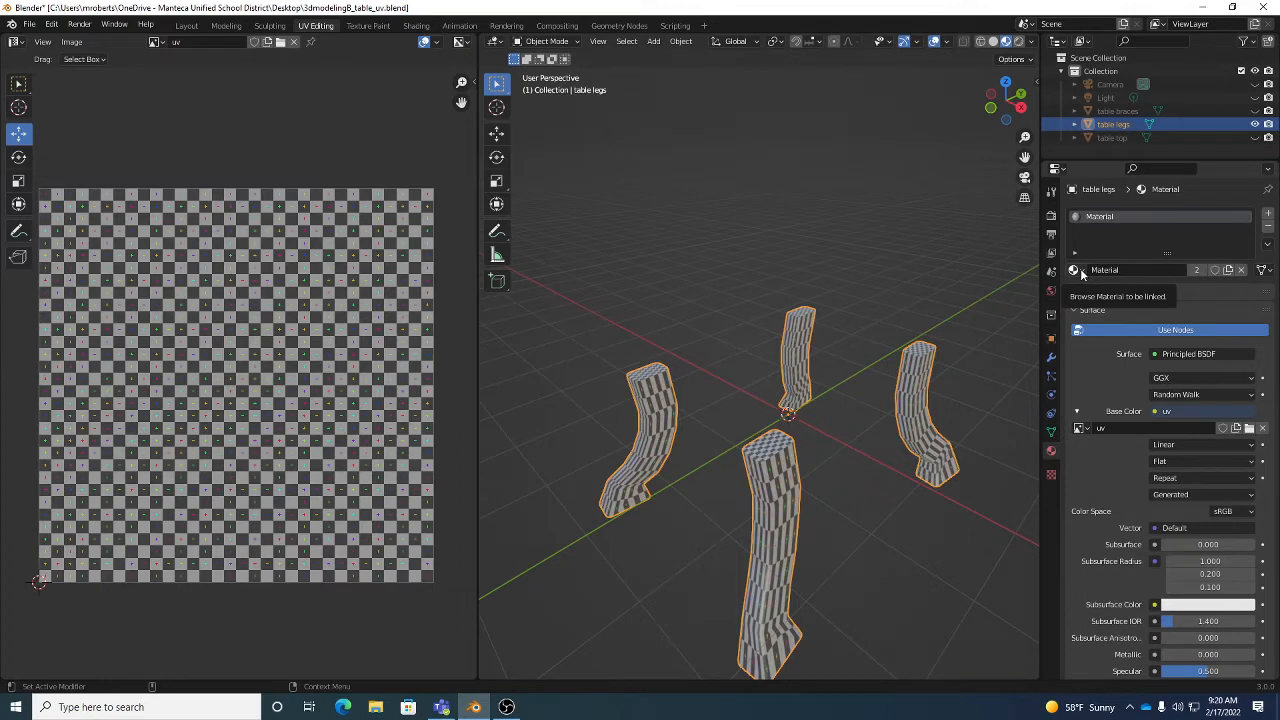
pyautogui.click(1078, 271)
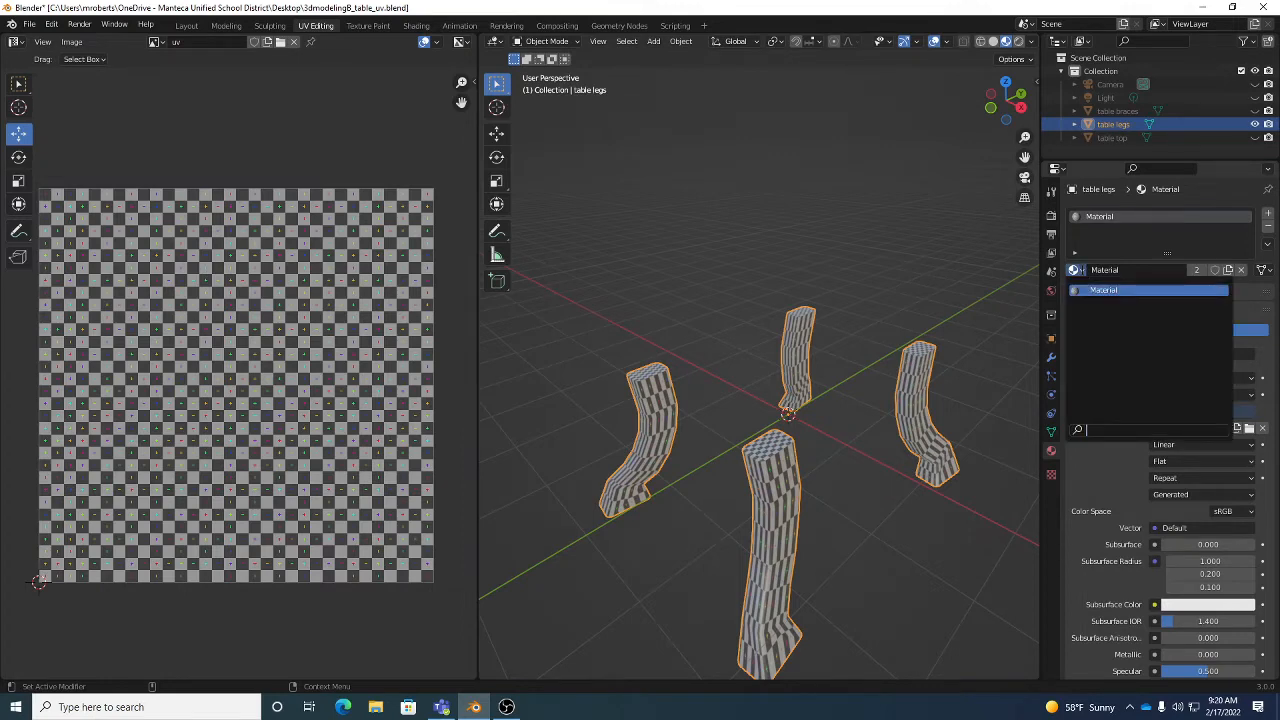
pyautogui.click(1104, 290)
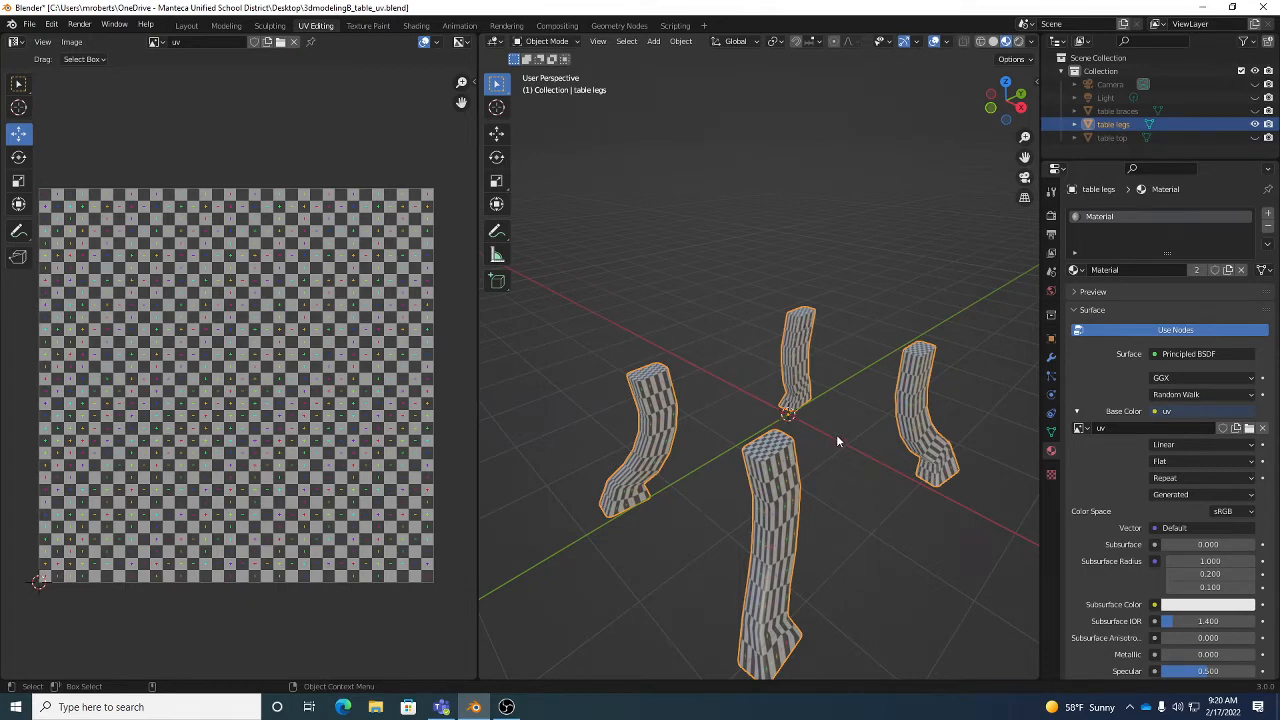
# - Check the table legs' texture stretching and modifier stack, and enter Edit Mode on the legs
pyautogui.moveTo(819, 485); pyautogui.dragTo(755, 396, button='middle')
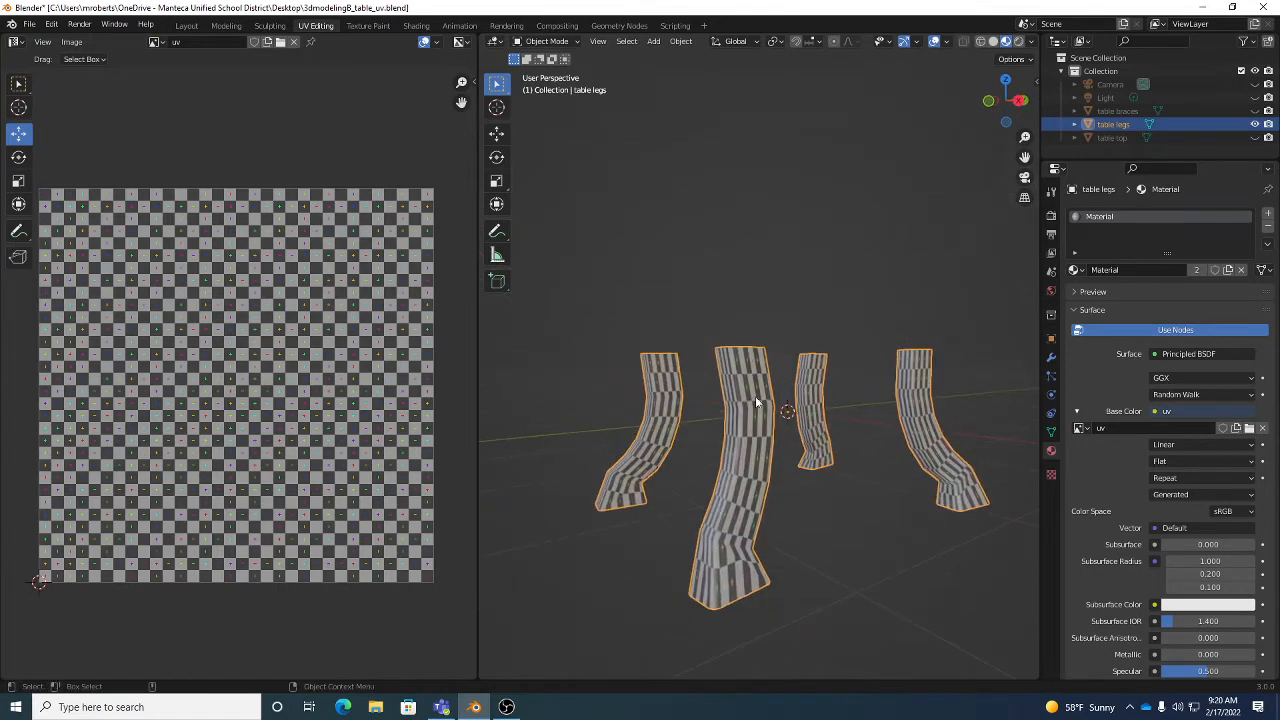
pyautogui.moveTo(909, 420); pyautogui.dragTo(793, 414, button='middle')
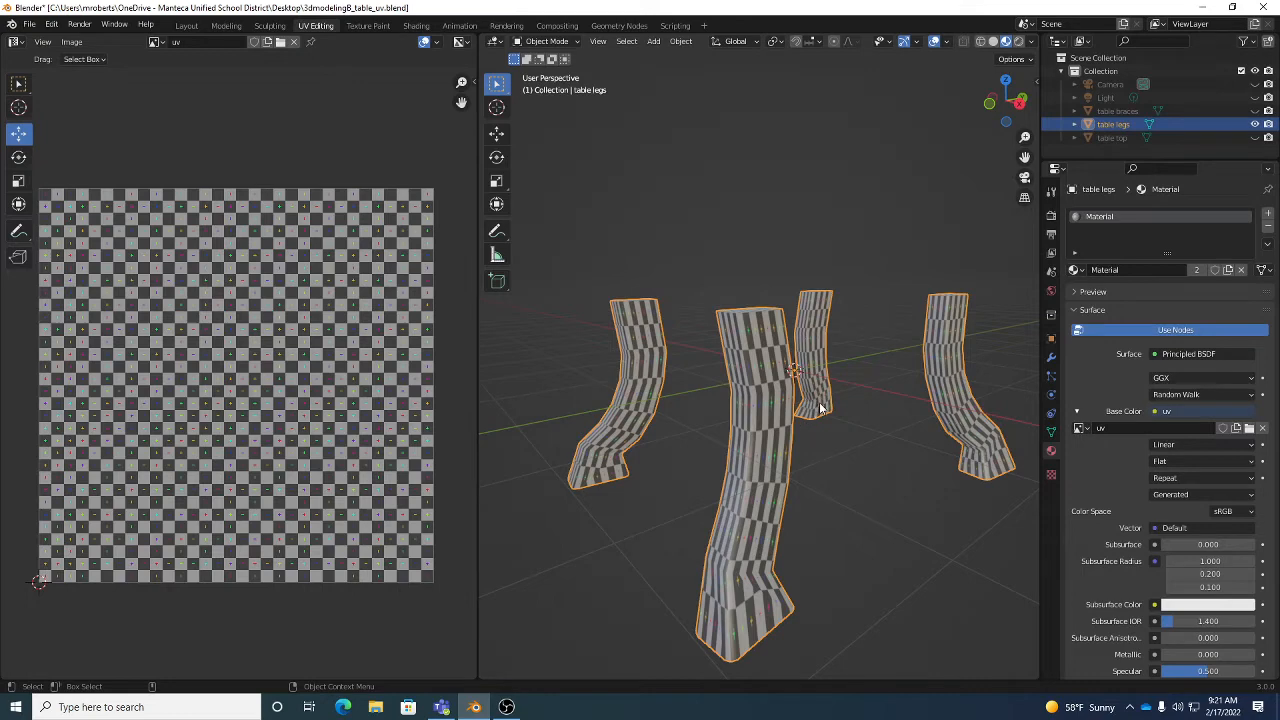
pyautogui.click(1051, 357)
pyautogui.moveTo(808, 371); pyautogui.dragTo(786, 386, button='middle')
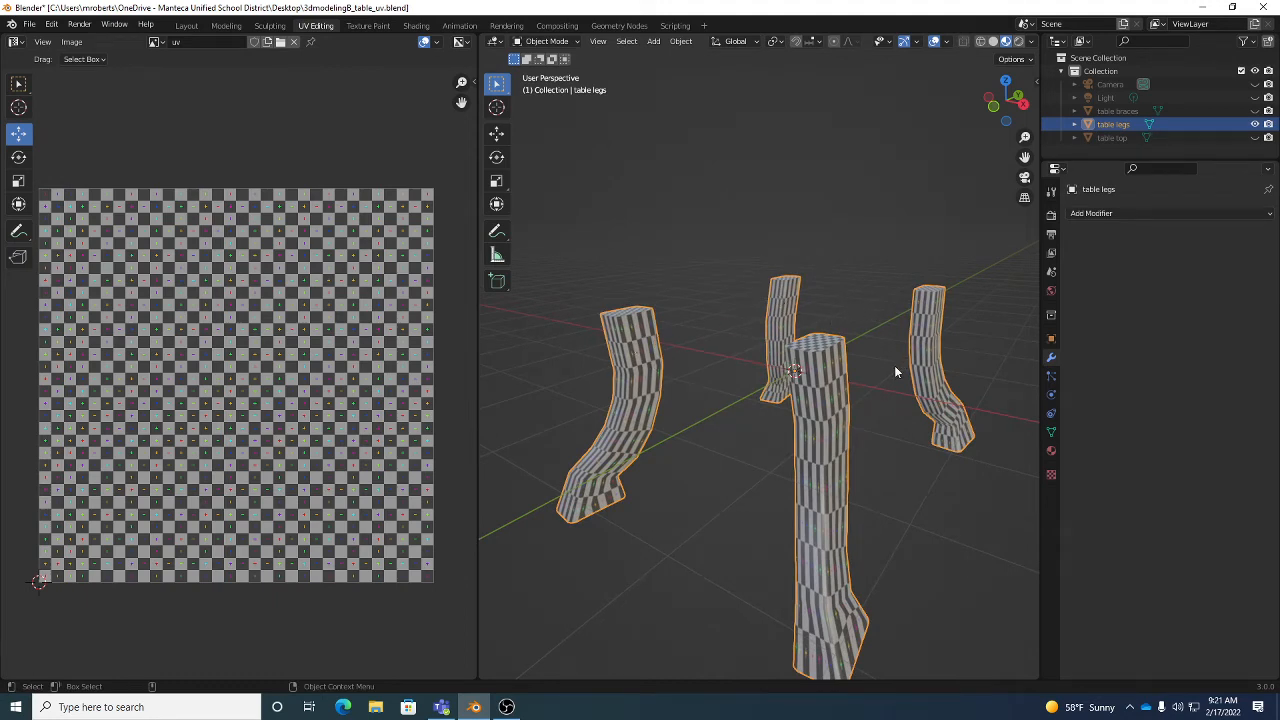
pyautogui.press('Tab')
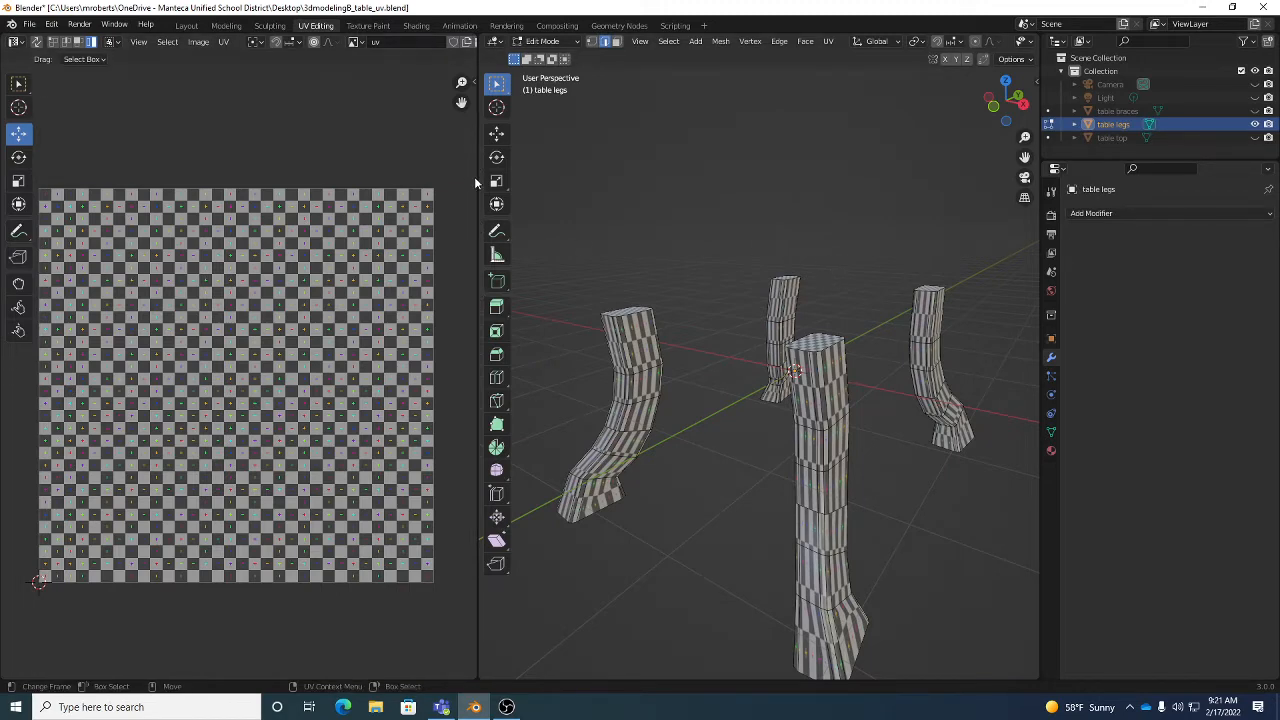
pyautogui.moveTo(808, 312); pyautogui.dragTo(820, 336, button='middle')
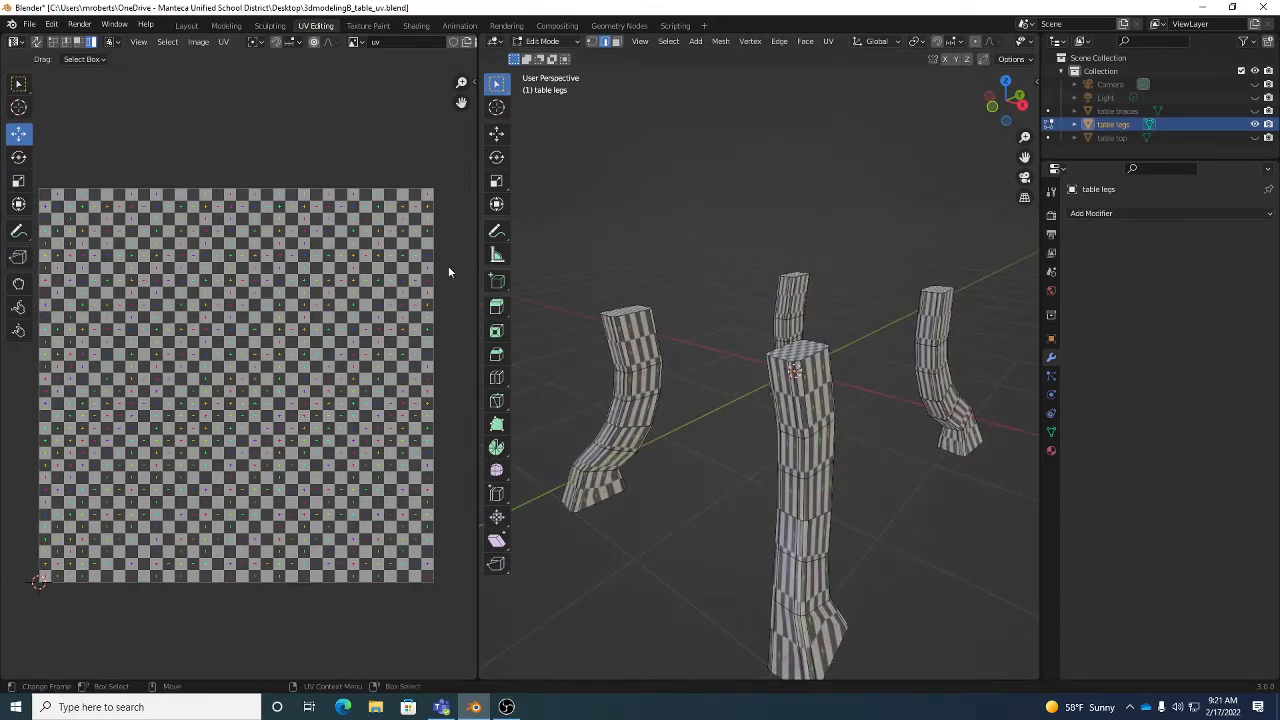
pyautogui.moveTo(352, 283); pyautogui.dragTo(366, 316, button='middle')
pyautogui.scroll(2, 364, 314)
pyautogui.scroll(-2, 364, 314)
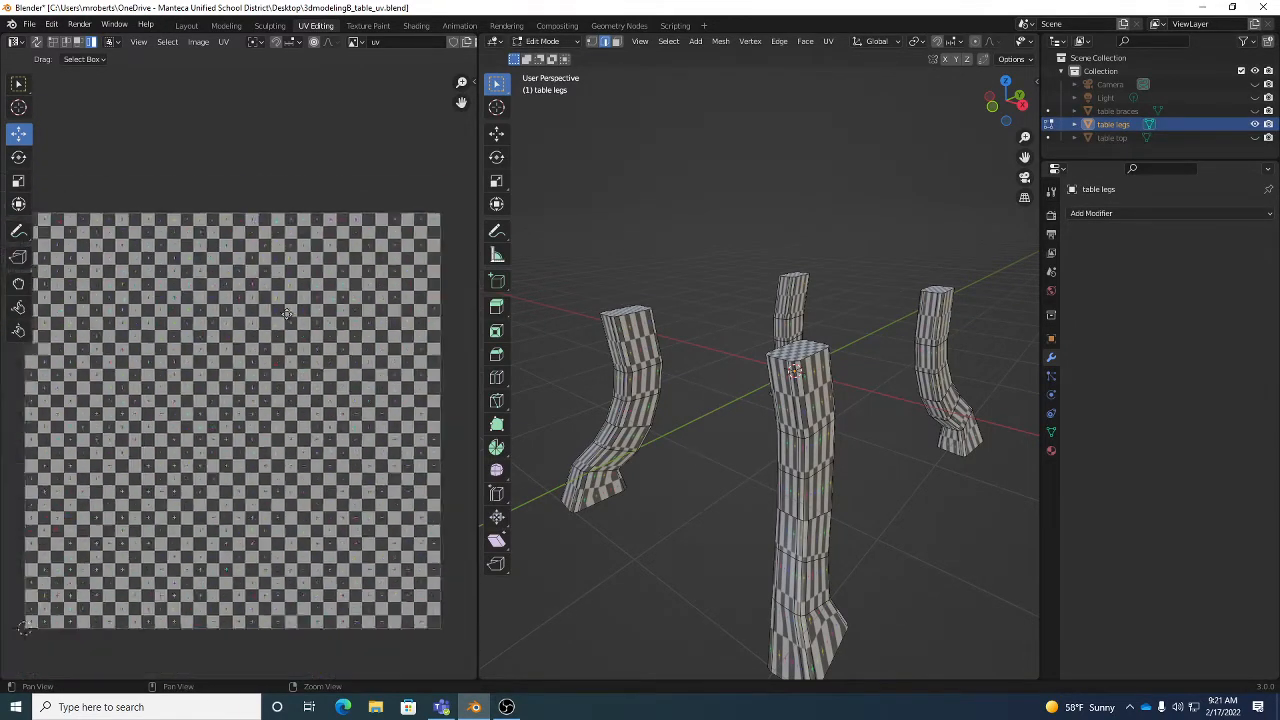
pyautogui.scroll(1, 309, 311)
pyautogui.scroll(-1, 309, 311)
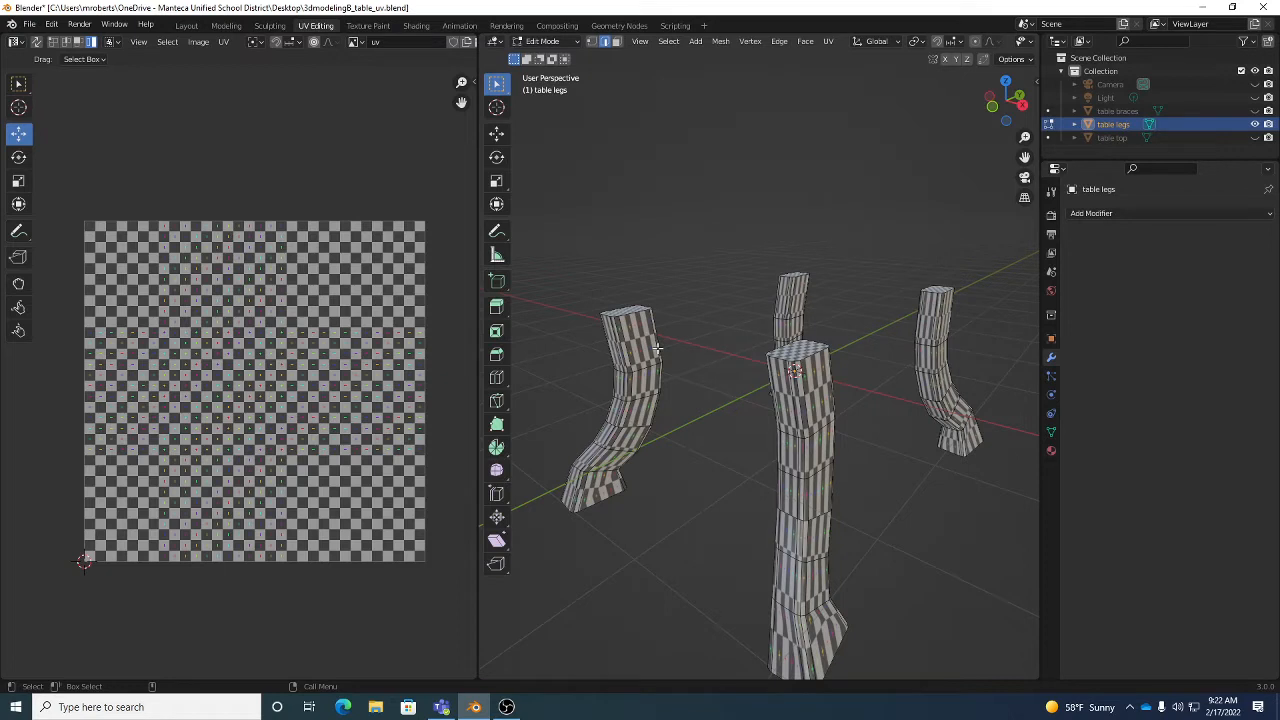
pyautogui.moveTo(330, 358); pyautogui.dragTo(334, 358, button='middle')
# - Widen the 3D viewport by narrowing the UV editor, and display the table legs in wireframe shading
pyautogui.moveTo(842, 382); pyautogui.dragTo(830, 376, button='middle')
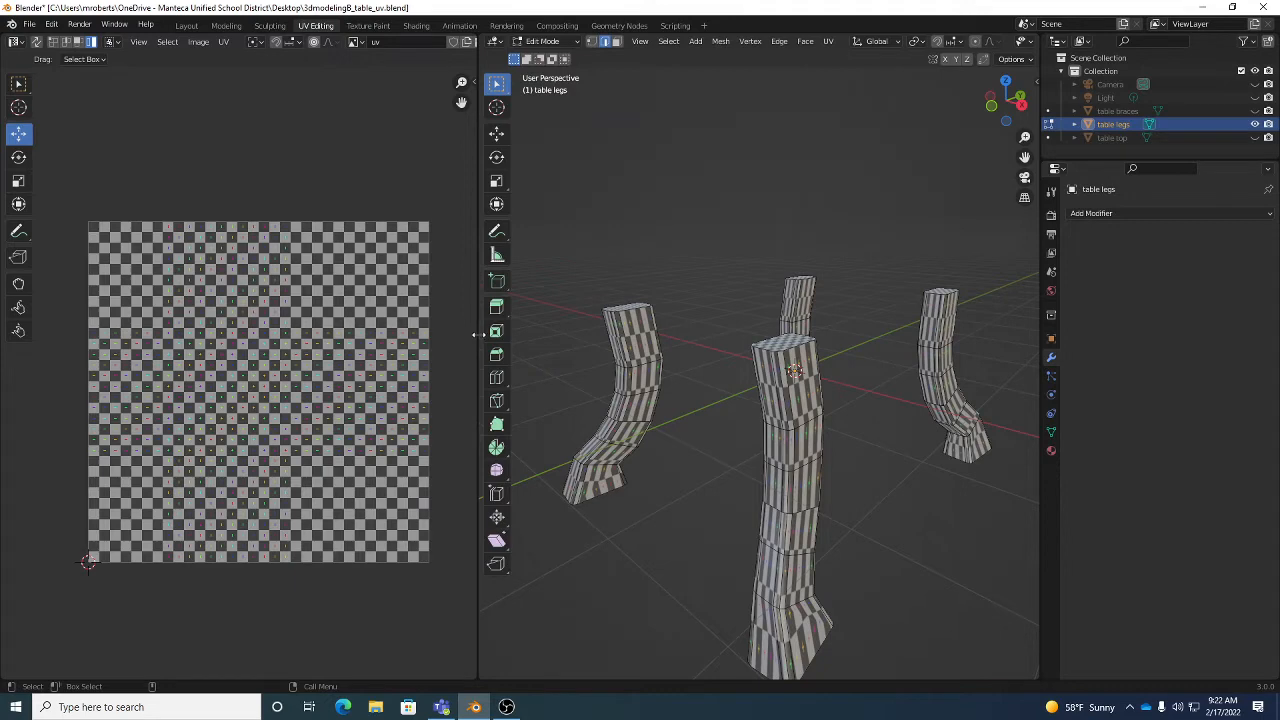
pyautogui.moveTo(477, 333); pyautogui.dragTo(266, 260)
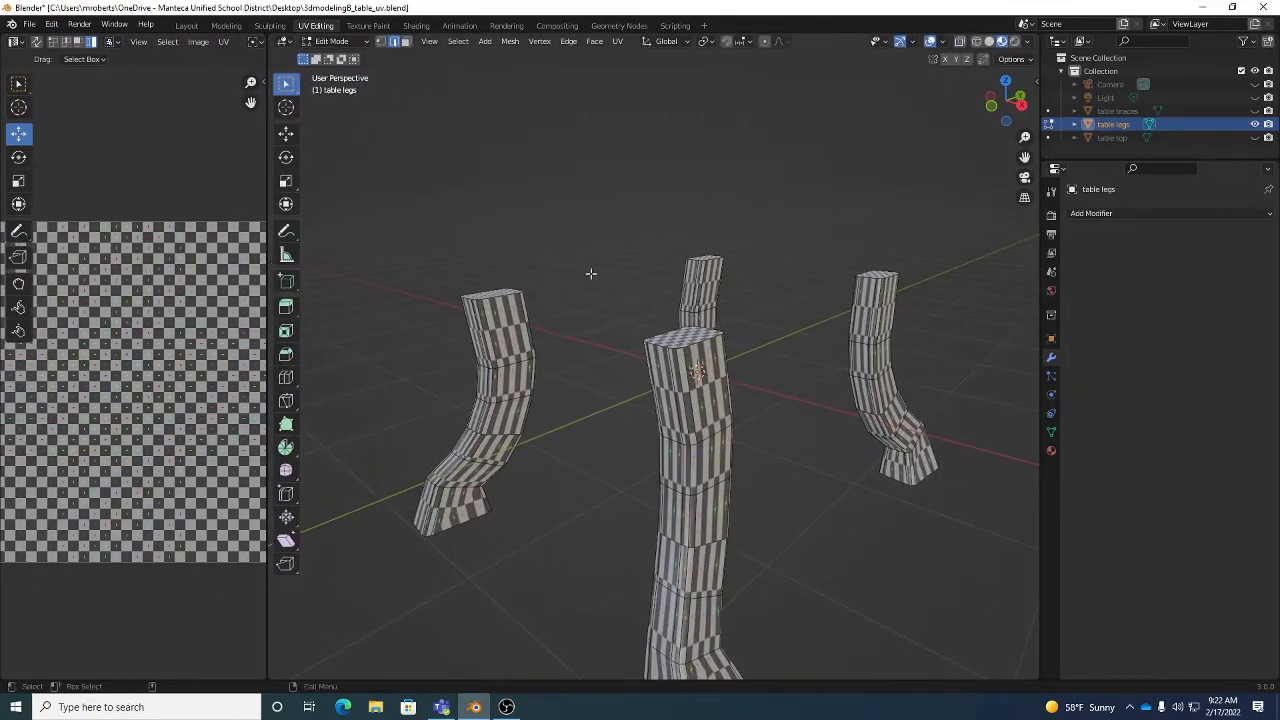
pyautogui.click(988, 42)
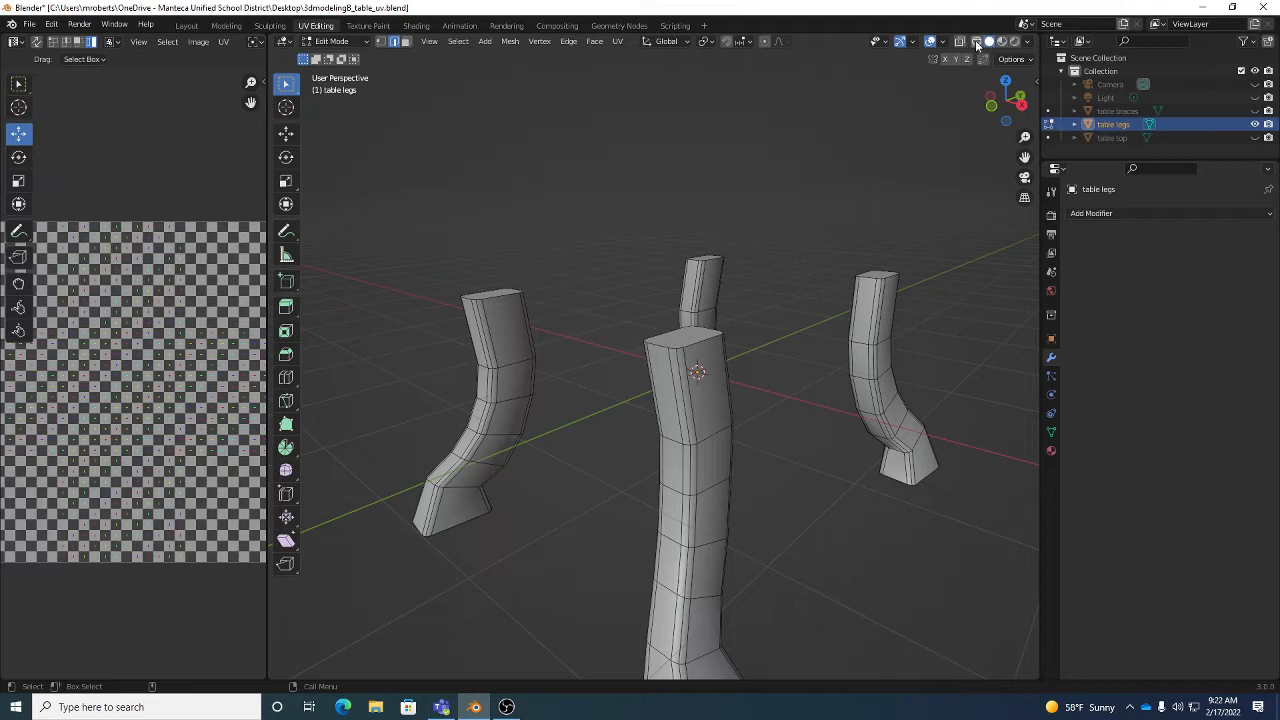
pyautogui.click(977, 43)
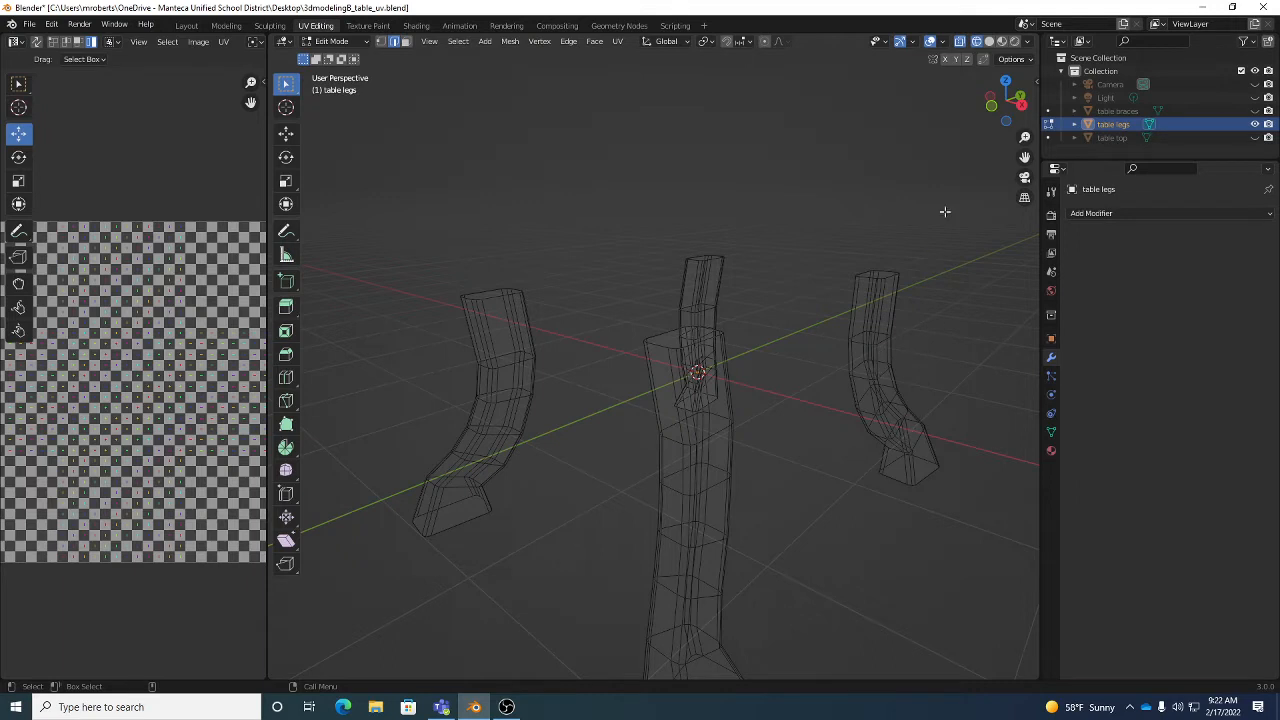
# - Display the table legs in solid shading, briefly comparing them with the checker texture in material preview
pyautogui.click(989, 42)
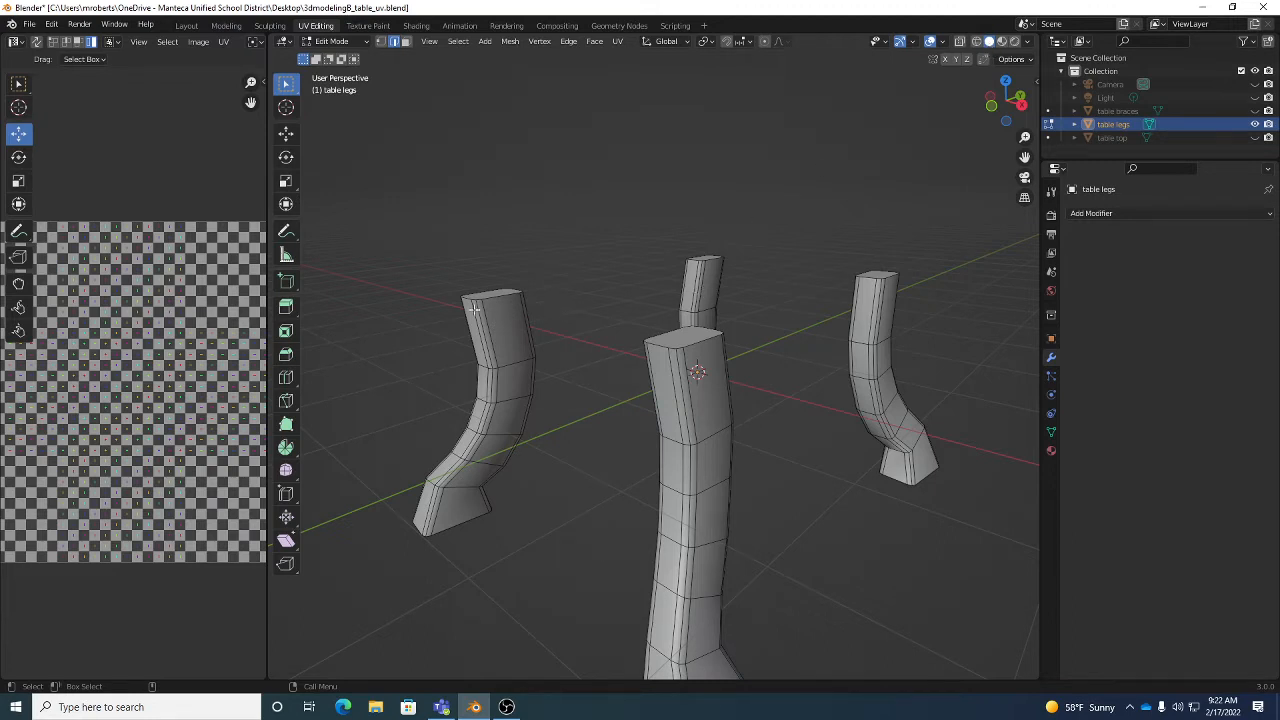
pyautogui.click(1003, 42)
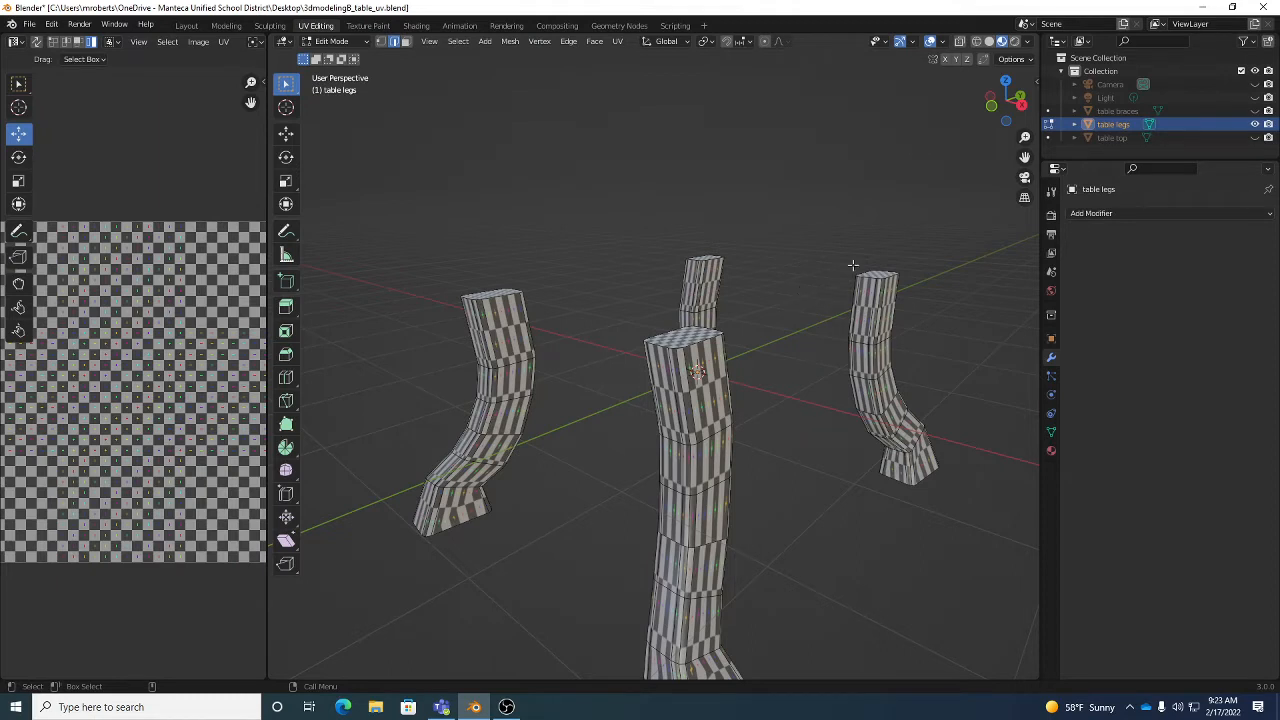
pyautogui.click(990, 43)
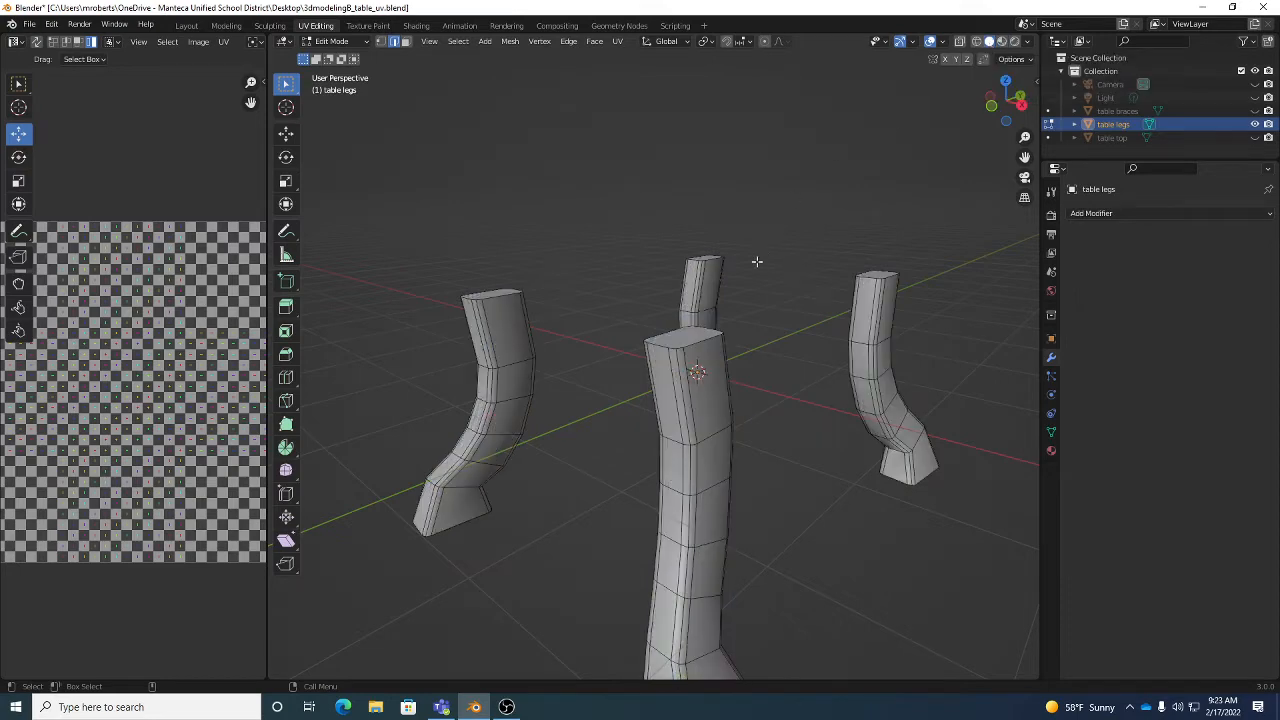
pyautogui.moveTo(754, 263); pyautogui.dragTo(808, 193, button='middle')
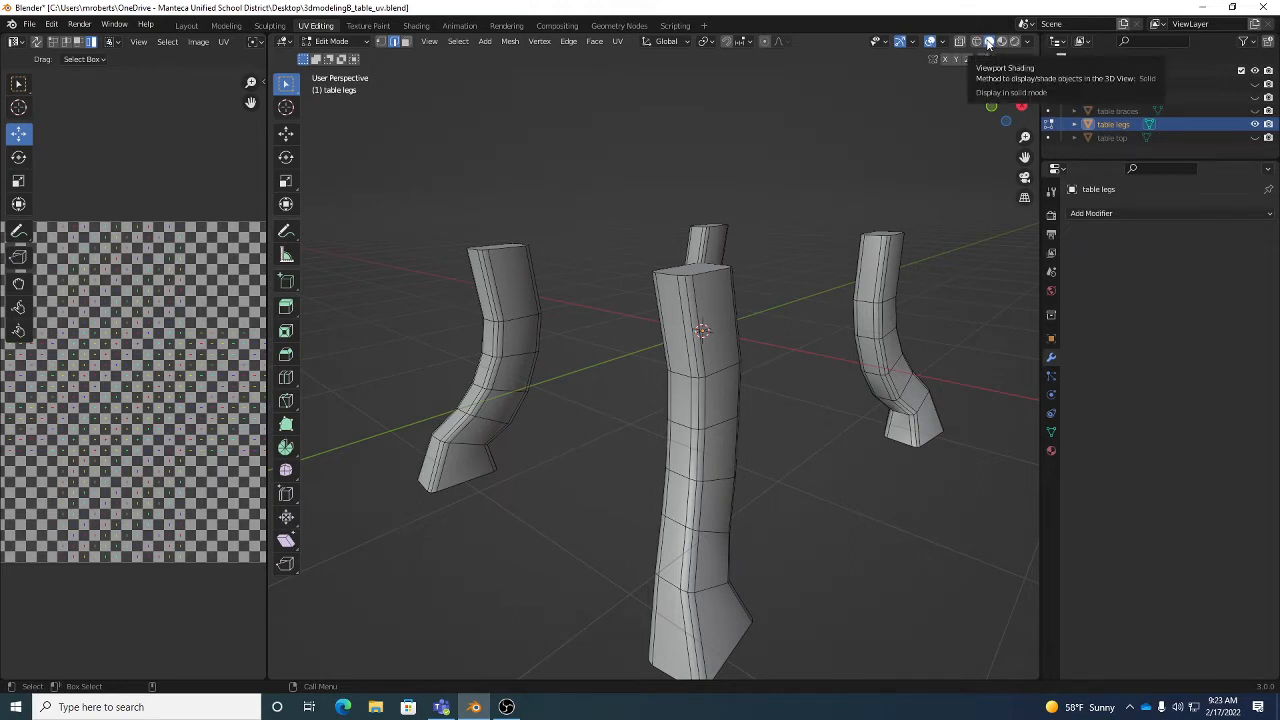
pyautogui.moveTo(751, 300); pyautogui.dragTo(766, 320, button='middle')
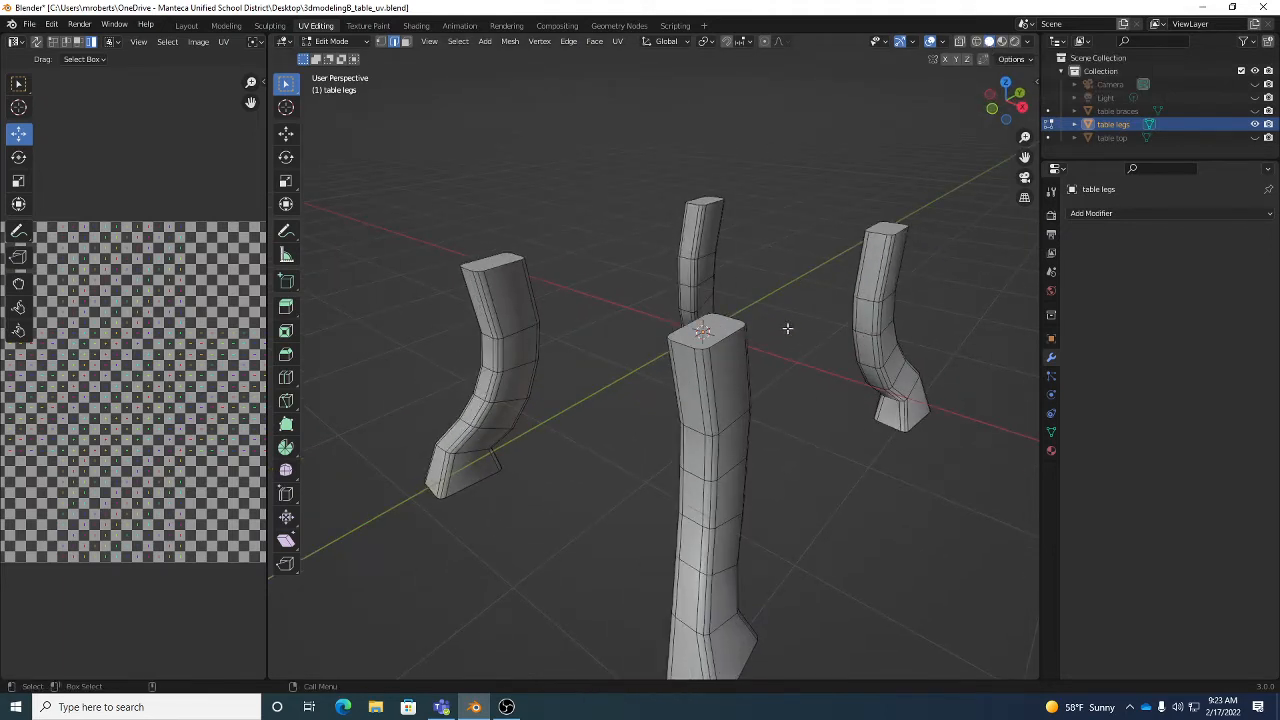
# - Keep the table legs in Edit Mode with edge selection active, and widen the UV editor to show the whole checker image
pyautogui.click(365, 44)
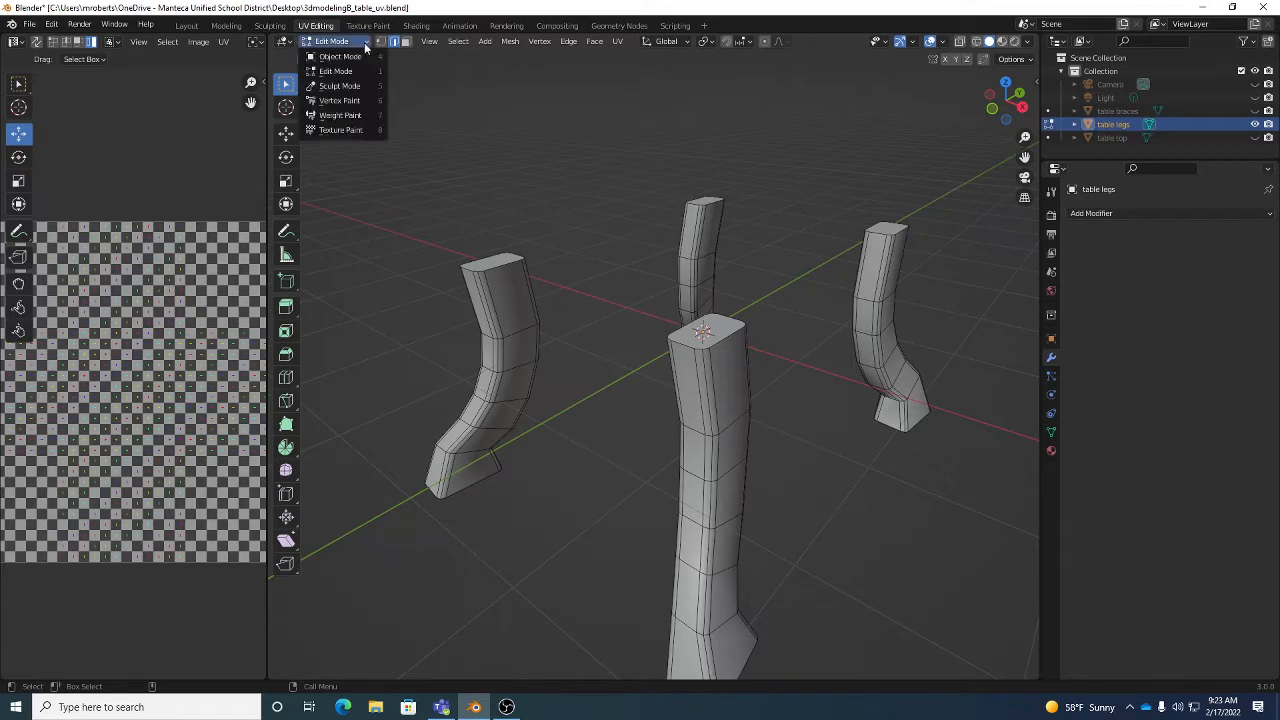
pyautogui.click(395, 45)
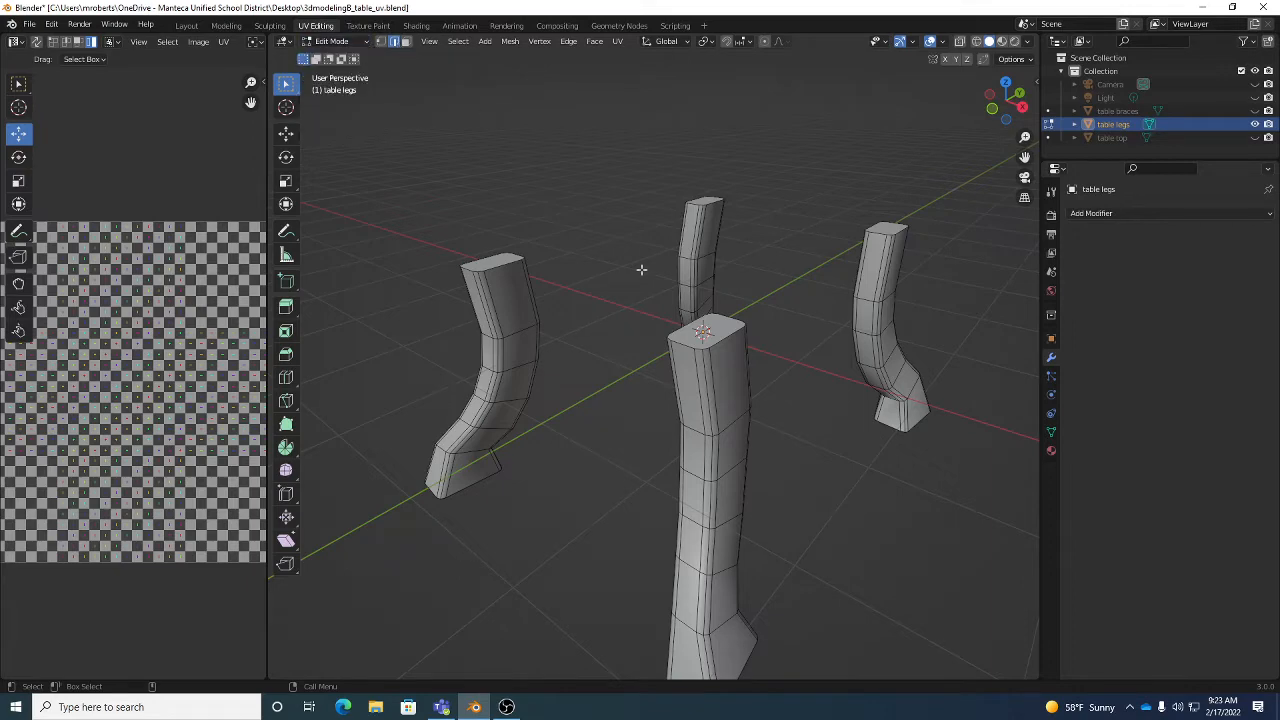
pyautogui.moveTo(734, 344); pyautogui.dragTo(624, 292, button='middle')
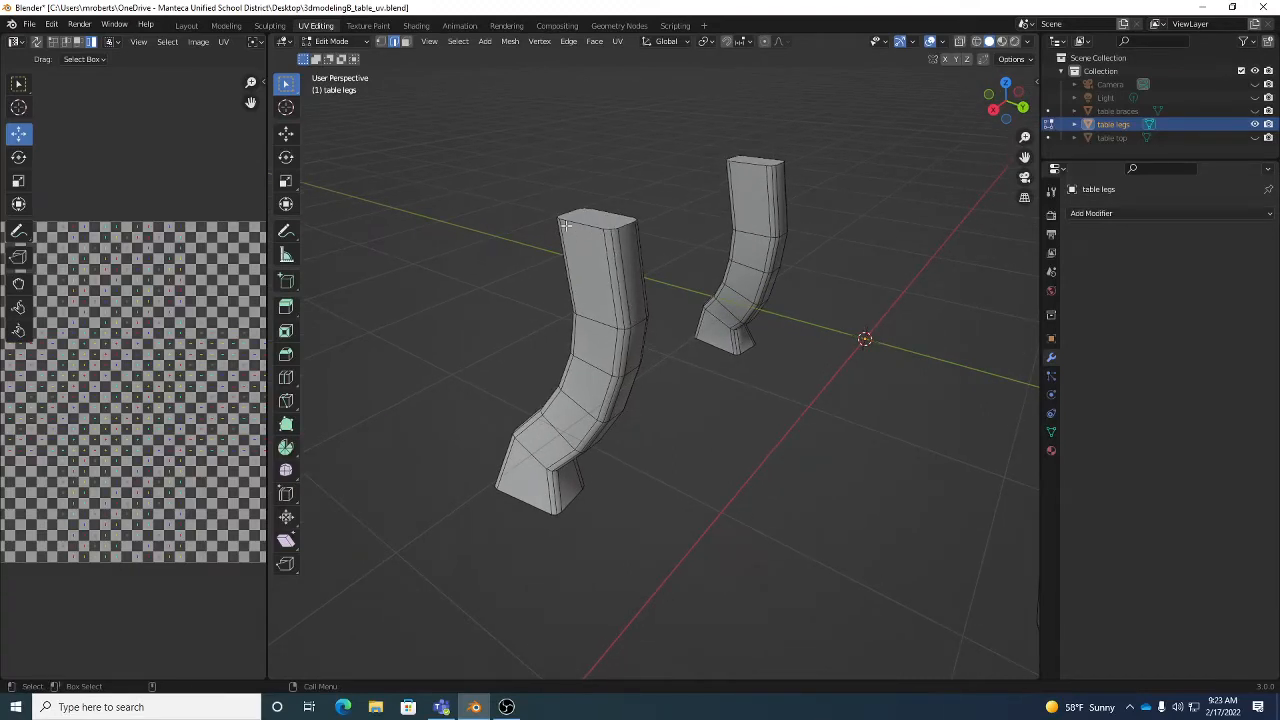
pyautogui.moveTo(664, 327); pyautogui.dragTo(332, 327, button='middle')
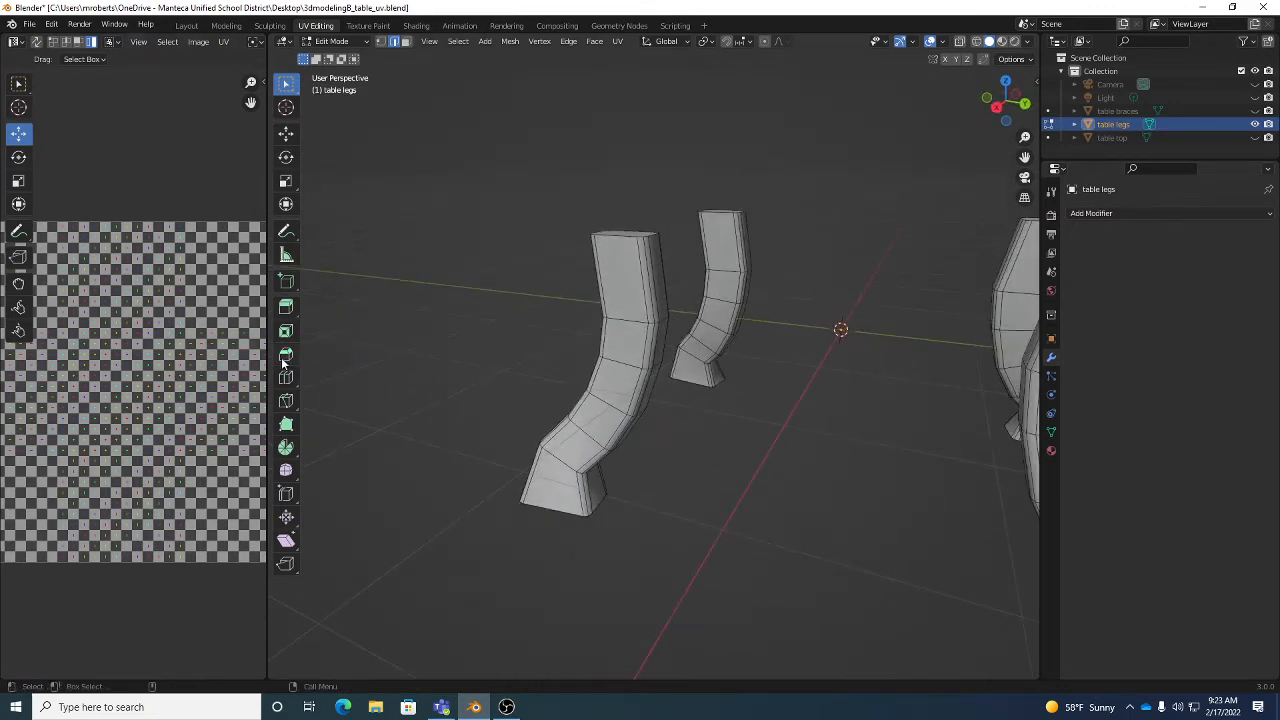
pyautogui.moveTo(267, 366); pyautogui.dragTo(423, 383)
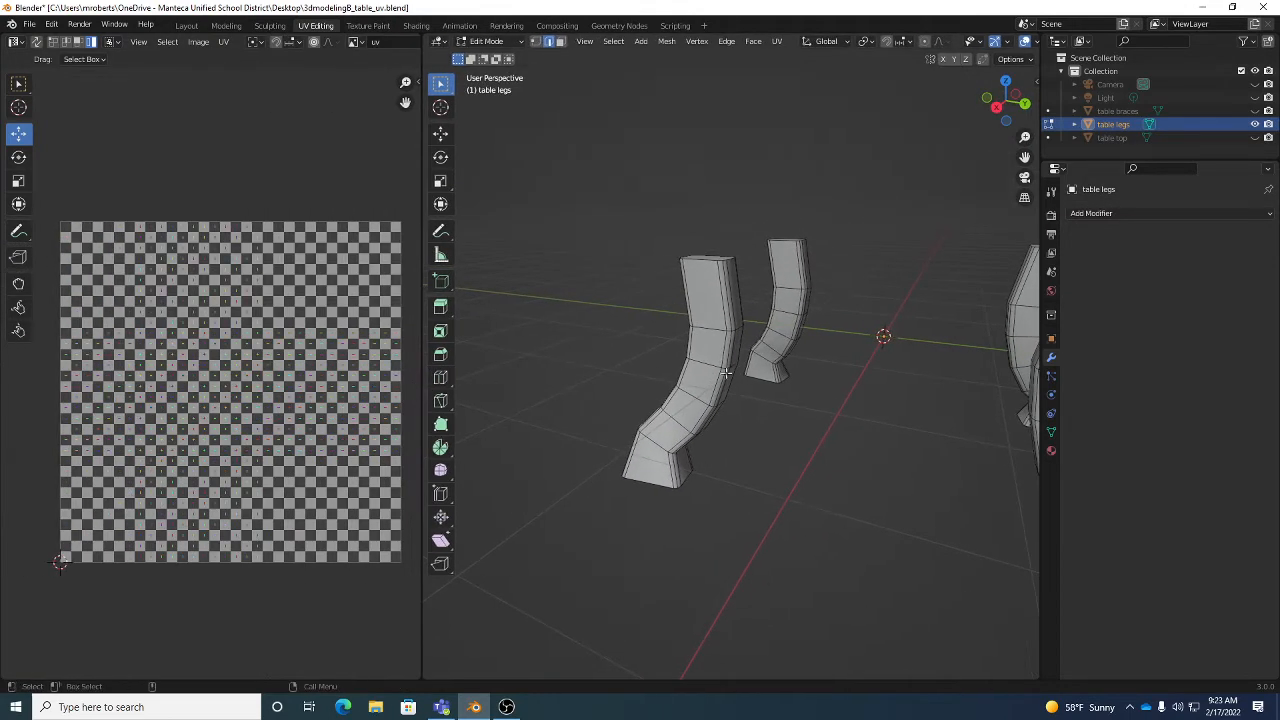
# - Select the vertical edge loops running down the rounded corners of the first table leg
pyautogui.moveTo(867, 356)
pyautogui.mouseDown(button='middle')
pyautogui.moveTo(705, 336)
pyautogui.moveTo(699, 323)
pyautogui.mouseUp(button='middle')
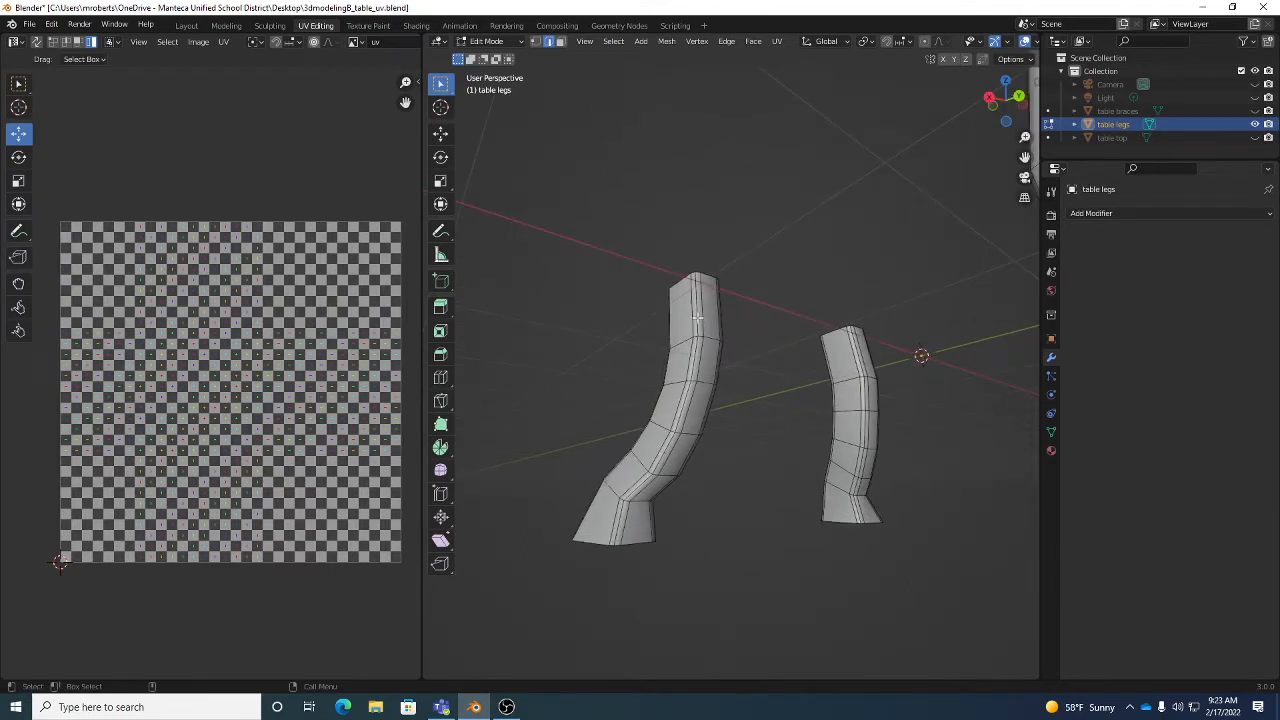
pyautogui.keyDown('alt'); pyautogui.click(697, 318); pyautogui.keyUp('alt')
pyautogui.moveTo(697, 420)
pyautogui.mouseDown(button='middle')
pyautogui.moveTo(723, 451)
pyautogui.moveTo(717, 437)
pyautogui.moveTo(666, 437)
pyautogui.moveTo(686, 409)
pyautogui.mouseUp(button='middle')
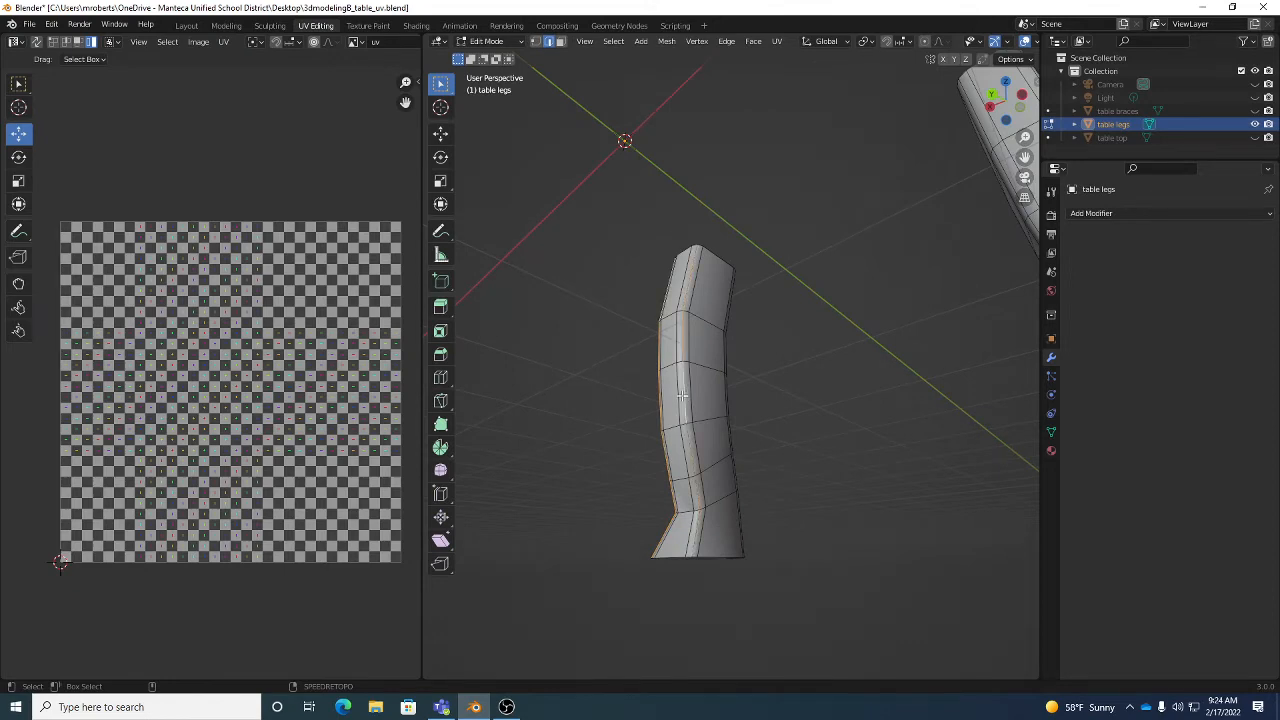
pyautogui.moveTo(682, 397); pyautogui.dragTo(710, 434, button='middle')
pyautogui.keyDown('alt'); pyautogui.click(710, 434); pyautogui.keyUp('alt')
pyautogui.moveTo(843, 461); pyautogui.dragTo(676, 443, button='middle')
pyautogui.keyDown('alt'); pyautogui.keyDown('shift'); pyautogui.click(673, 439); pyautogui.keyUp('shift'); pyautogui.keyUp('alt')
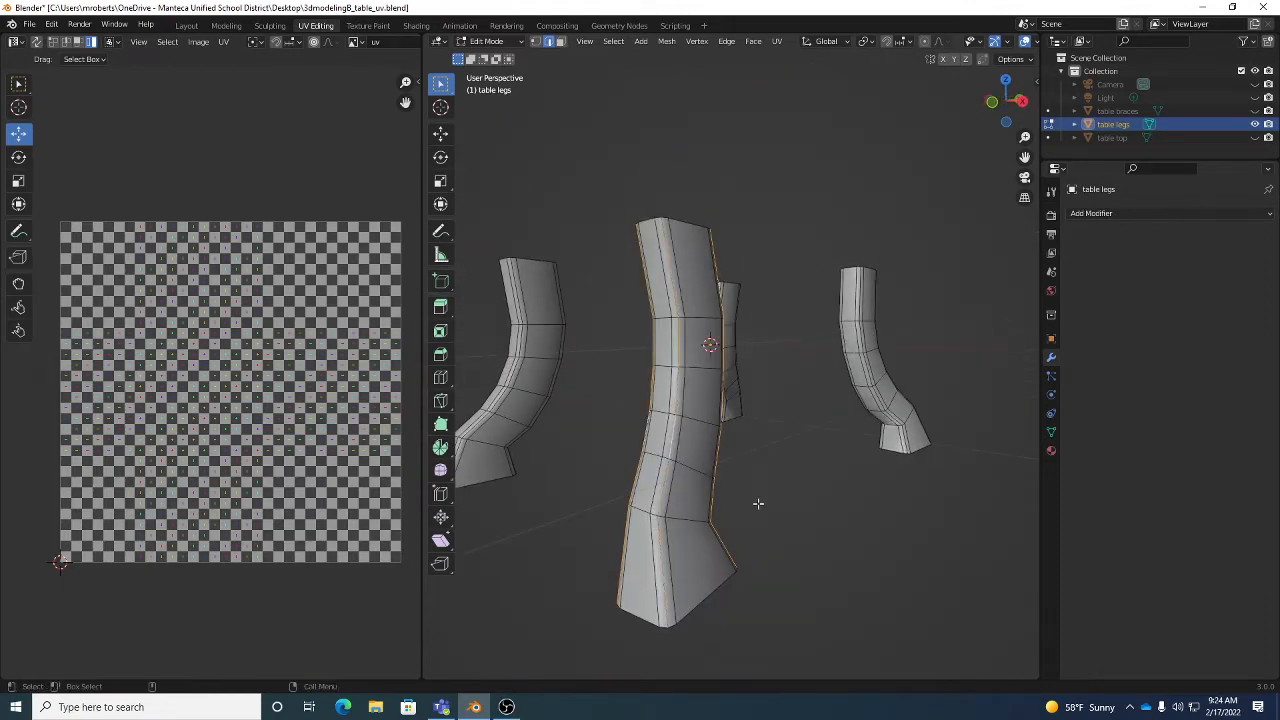
# - Add the edge loop around the first leg's foot to the selection and mark all selected edges as seams
pyautogui.moveTo(757, 503); pyautogui.dragTo(668, 479, button='middle')
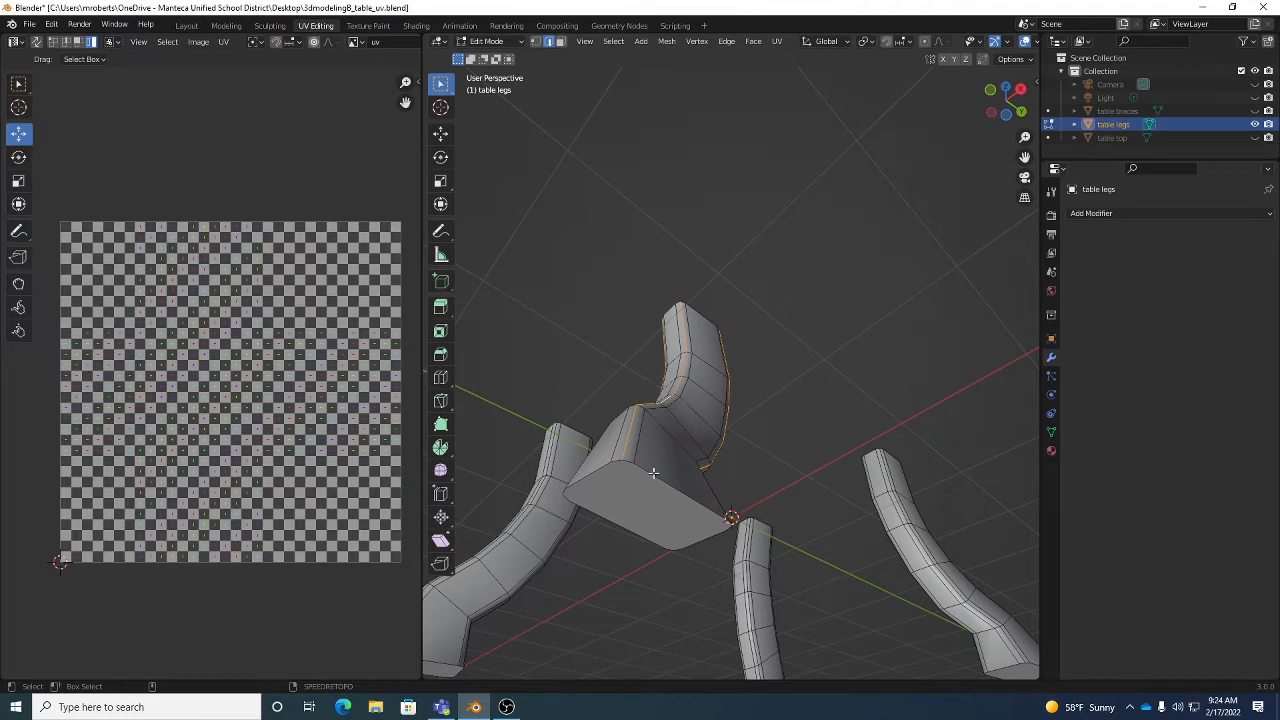
pyautogui.click(652, 472)
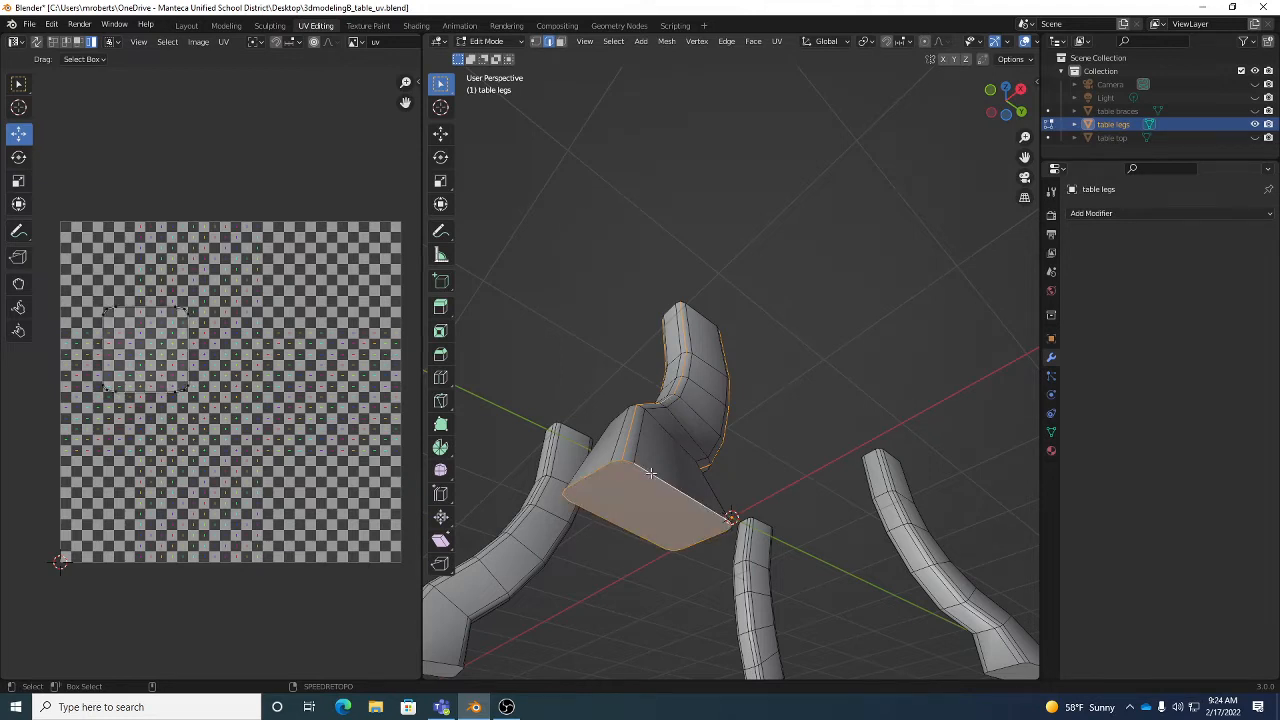
pyautogui.moveTo(651, 472); pyautogui.dragTo(788, 532, button='middle')
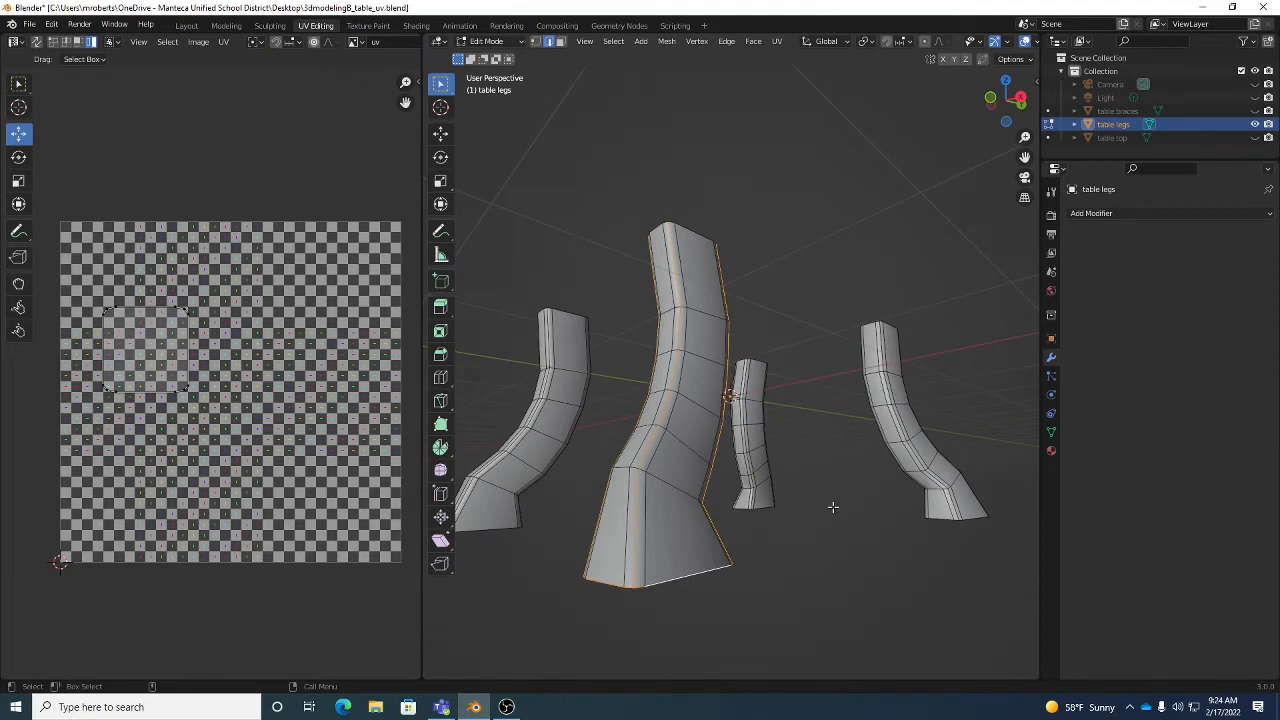
pyautogui.rightClick(871, 188)
pyautogui.moveTo(871, 188)
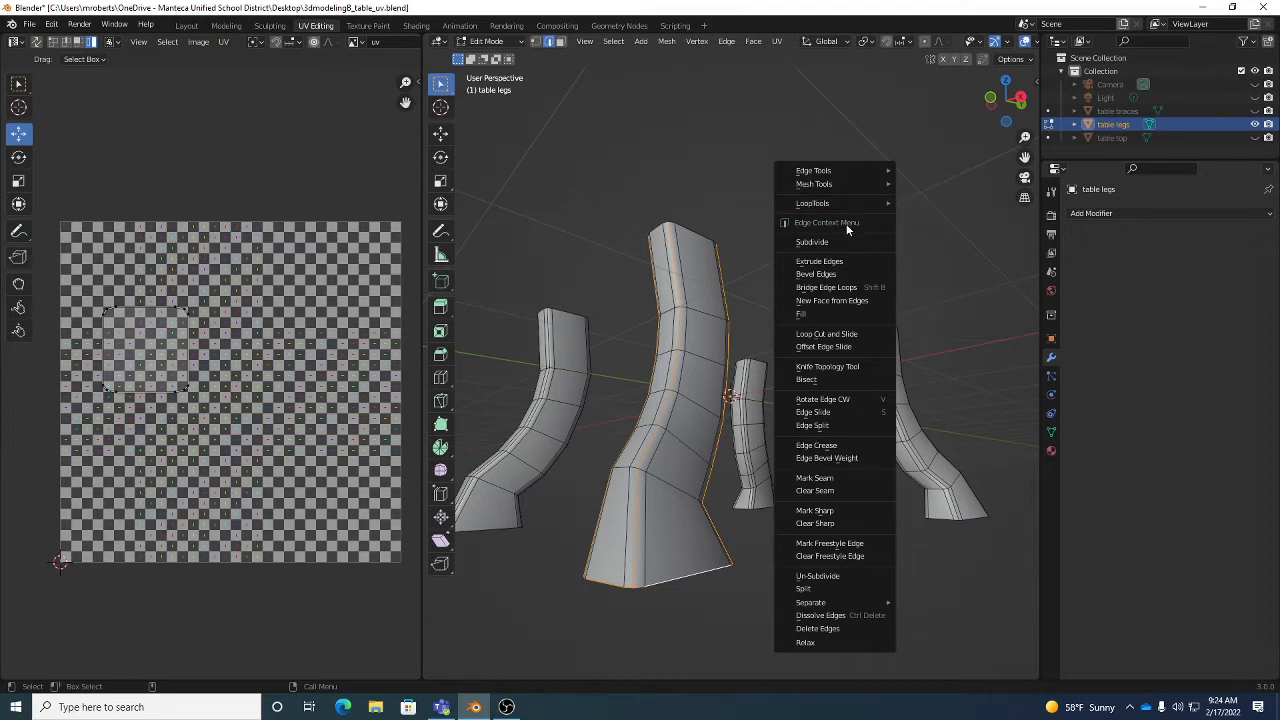
pyautogui.click(837, 479)
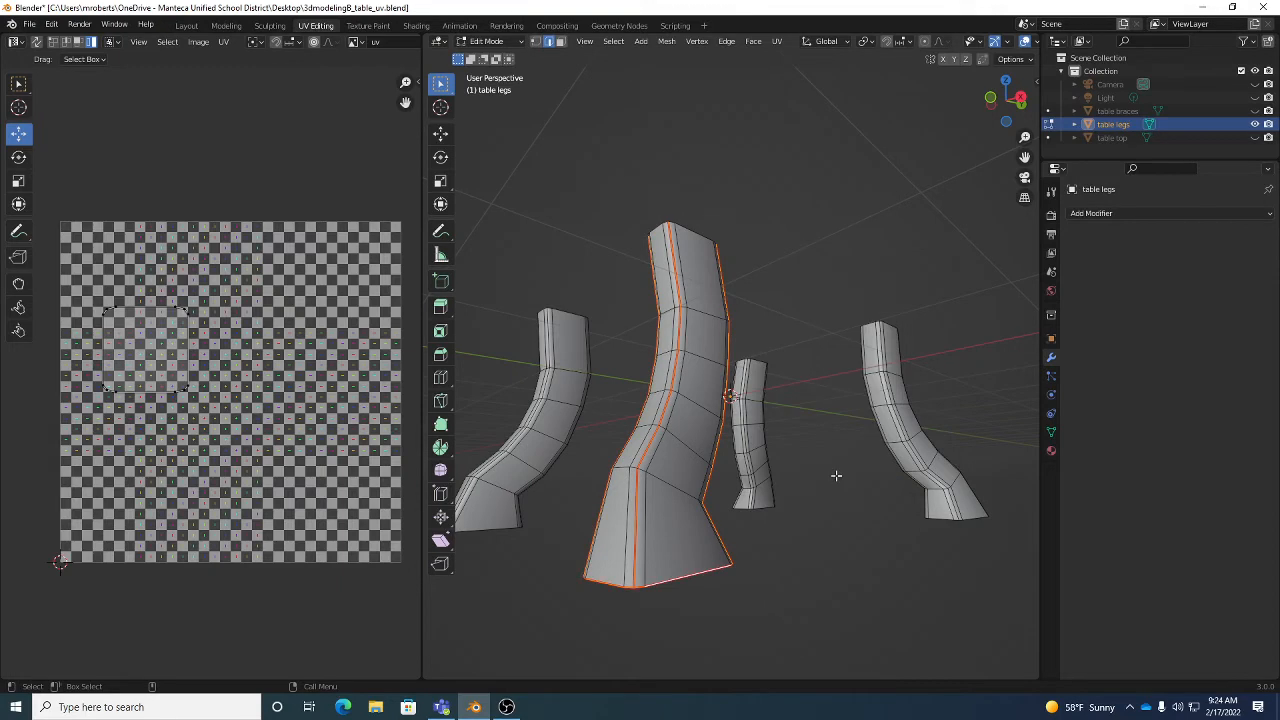
# - Mark seams along the second leg's vertical corner edge loops and around the perimeter of its foot
pyautogui.click(783, 526)
pyautogui.moveTo(783, 526)
pyautogui.mouseDown(button='middle')
pyautogui.moveTo(780, 474)
pyautogui.moveTo(860, 518)
pyautogui.moveTo(700, 486)
pyautogui.moveTo(620, 494)
pyautogui.moveTo(806, 517)
pyautogui.moveTo(679, 509)
pyautogui.moveTo(772, 526)
pyautogui.mouseUp(button='middle')
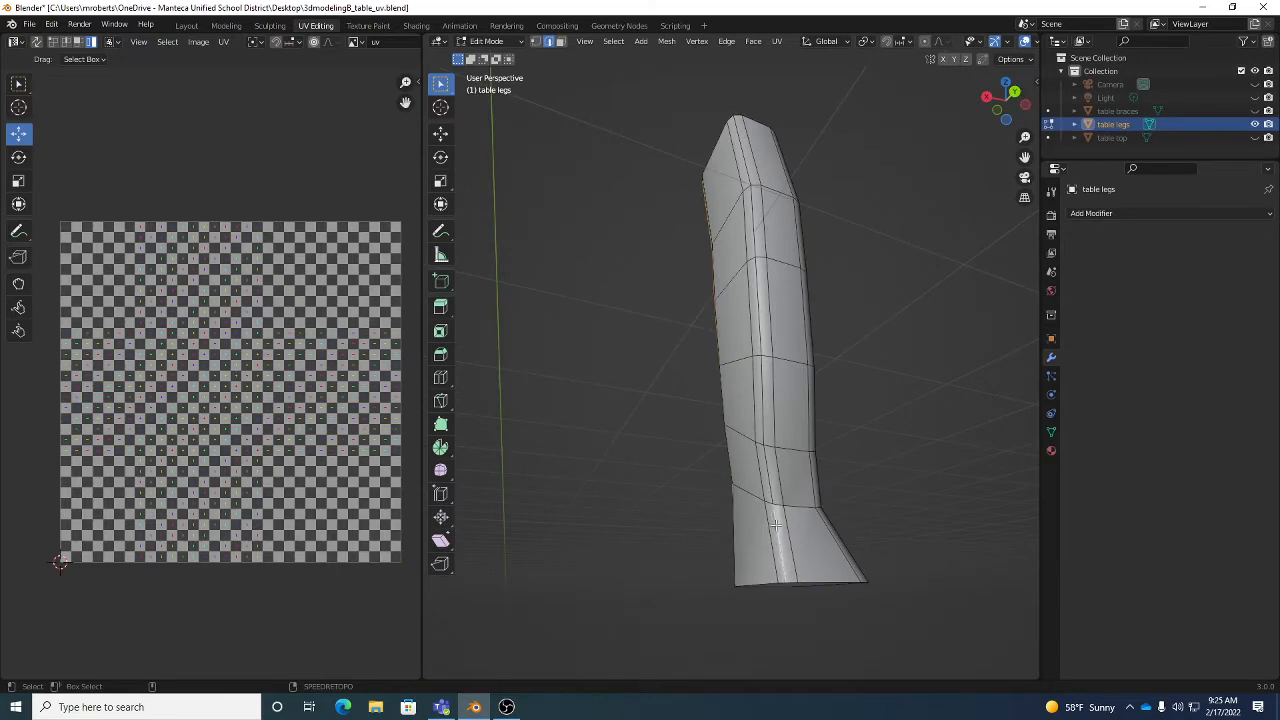
pyautogui.moveTo(886, 537); pyautogui.dragTo(749, 537, button='middle')
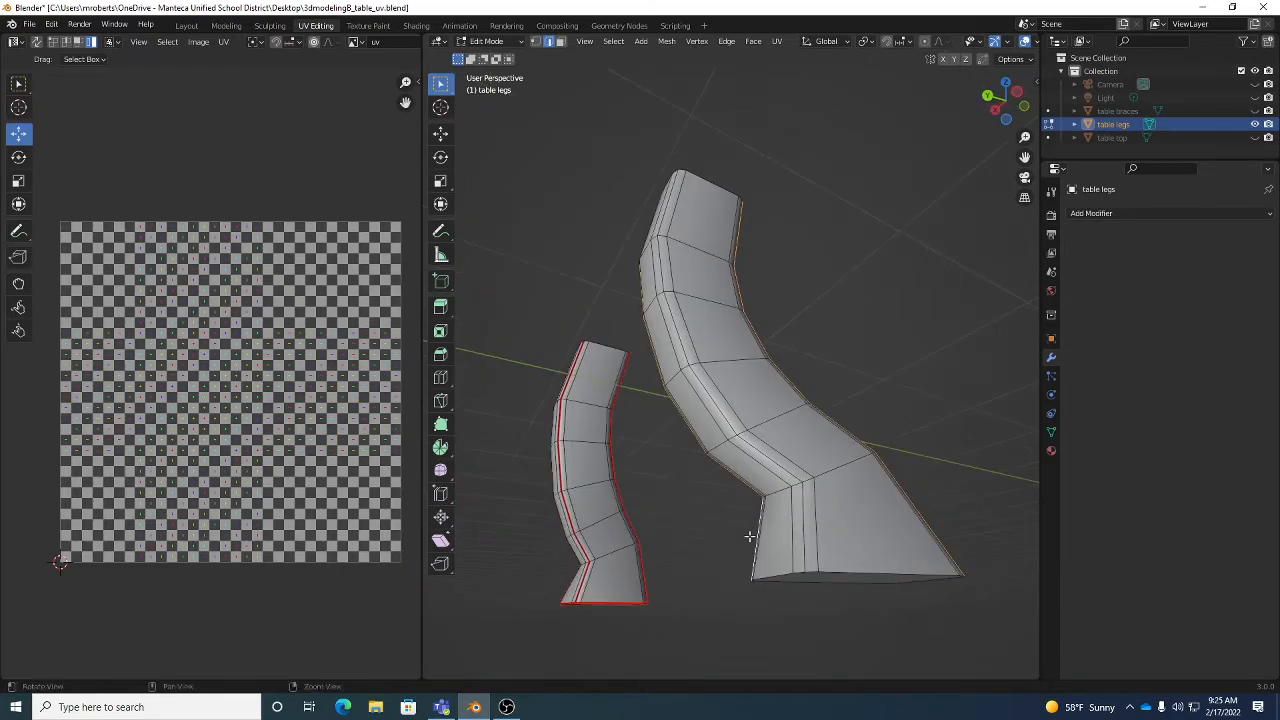
pyautogui.keyDown('alt'); pyautogui.click(804, 536); pyautogui.keyUp('alt')
pyautogui.moveTo(804, 536); pyautogui.dragTo(871, 526, button='middle')
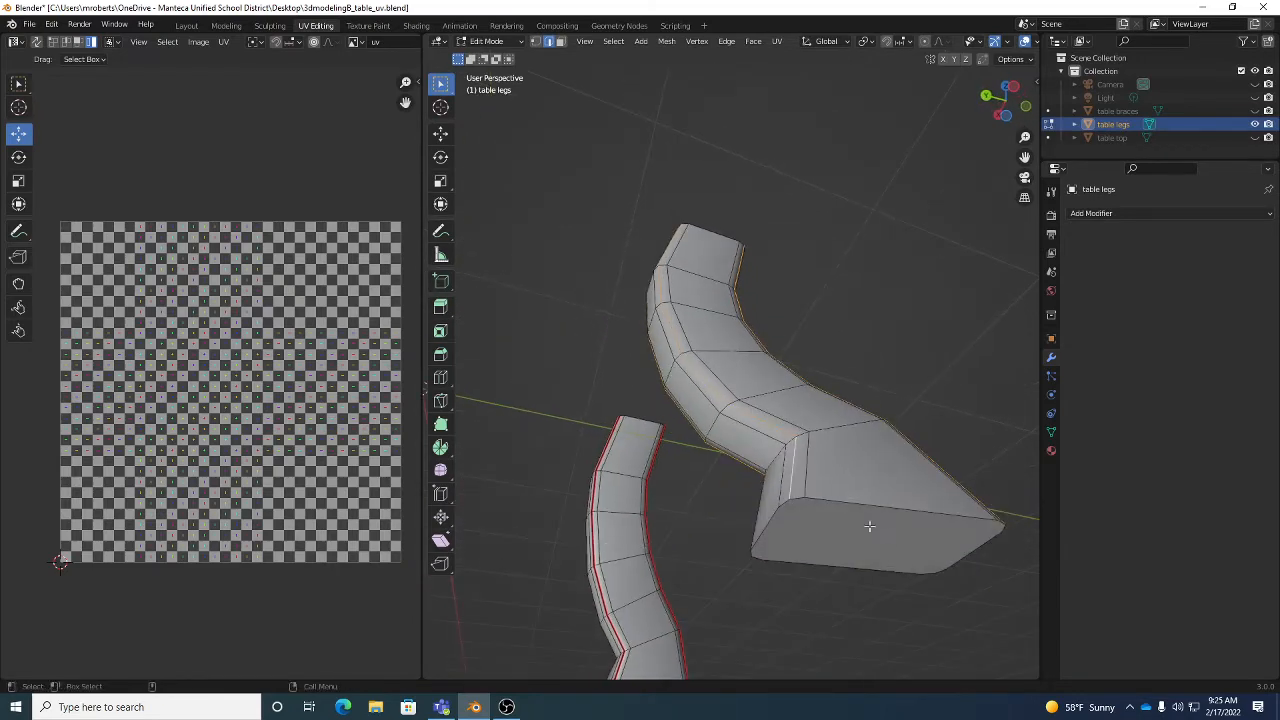
pyautogui.click(859, 502)
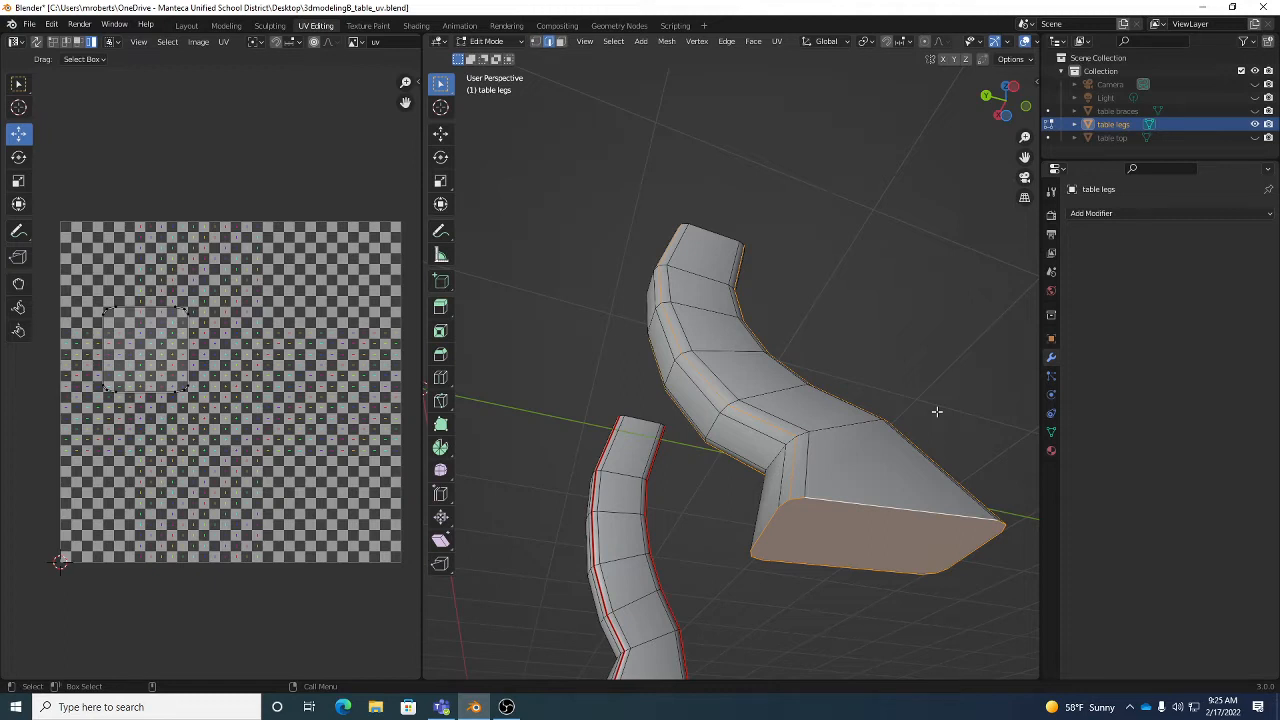
pyautogui.rightClick(939, 358)
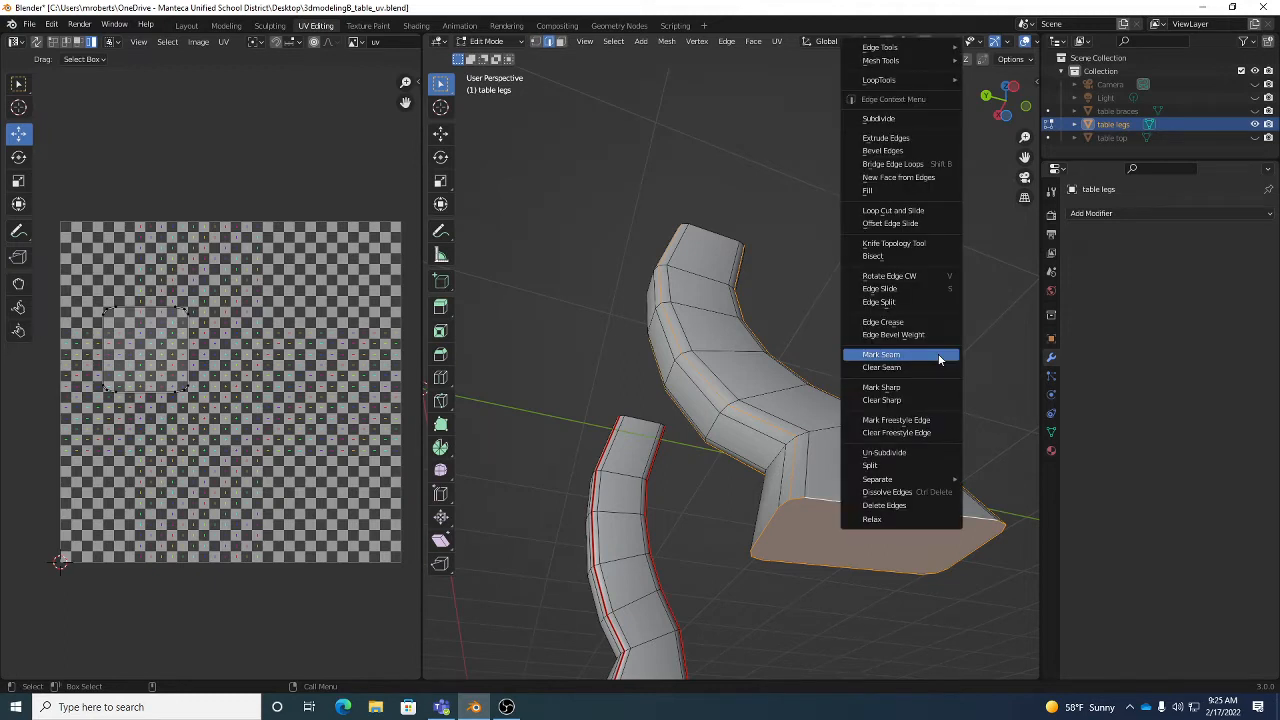
pyautogui.click(939, 358)
# - Select vertical edge loops along the rounded corners of the third table leg
pyautogui.scroll(-6, 929, 380)
pyautogui.scroll(2, 776, 395)
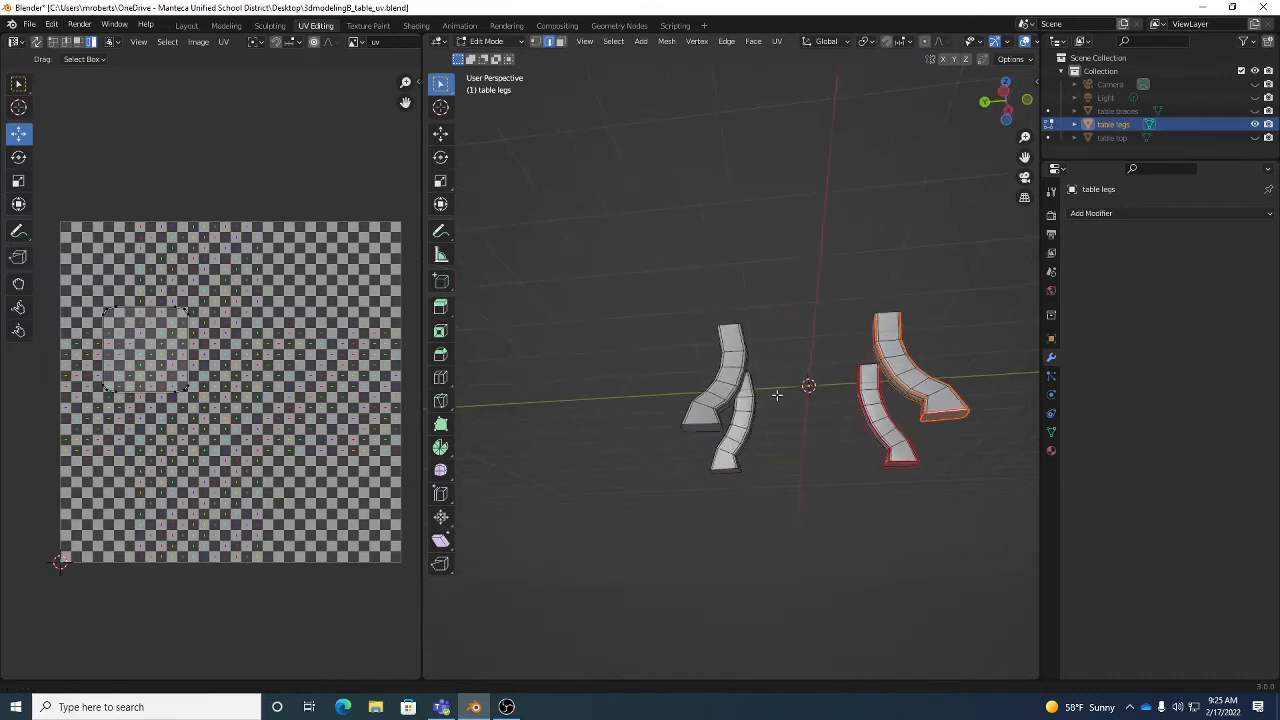
pyautogui.moveTo(776, 395); pyautogui.dragTo(846, 431, button='middle')
pyautogui.scroll(4, 848, 429)
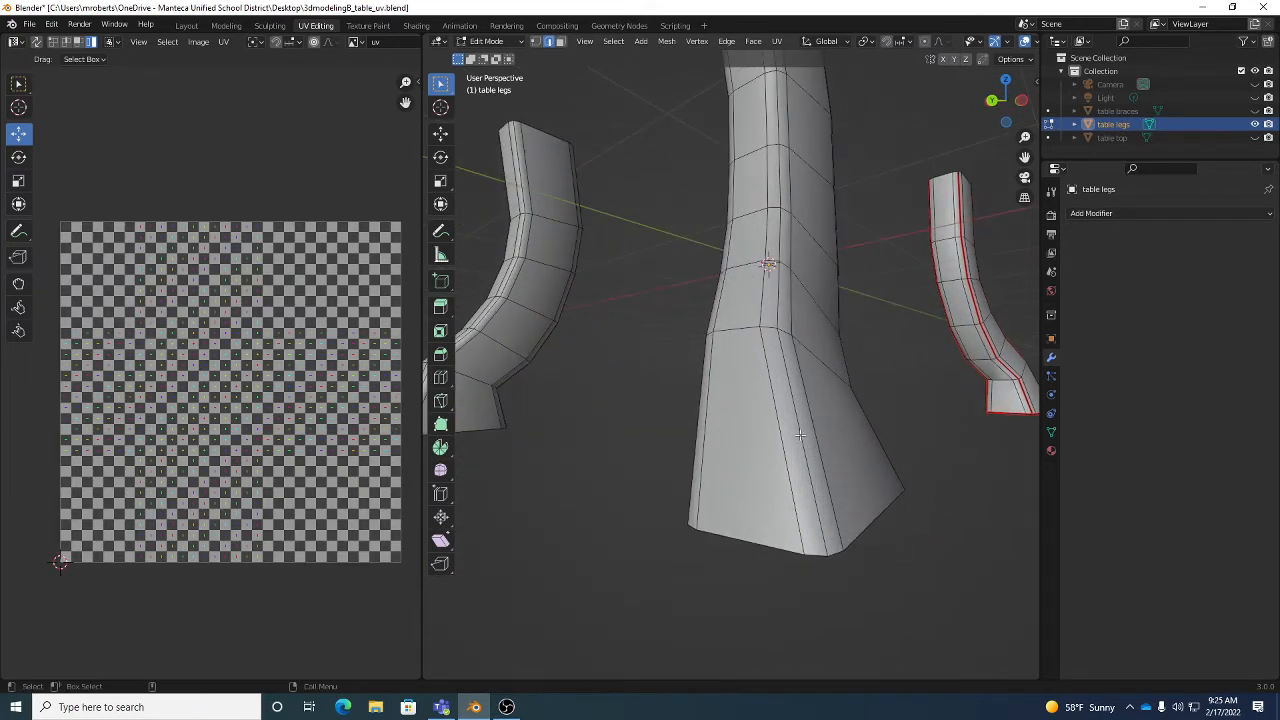
pyautogui.keyDown('alt'); pyautogui.click(799, 435); pyautogui.keyUp('alt')
pyautogui.moveTo(800, 437); pyautogui.dragTo(838, 432, button='middle')
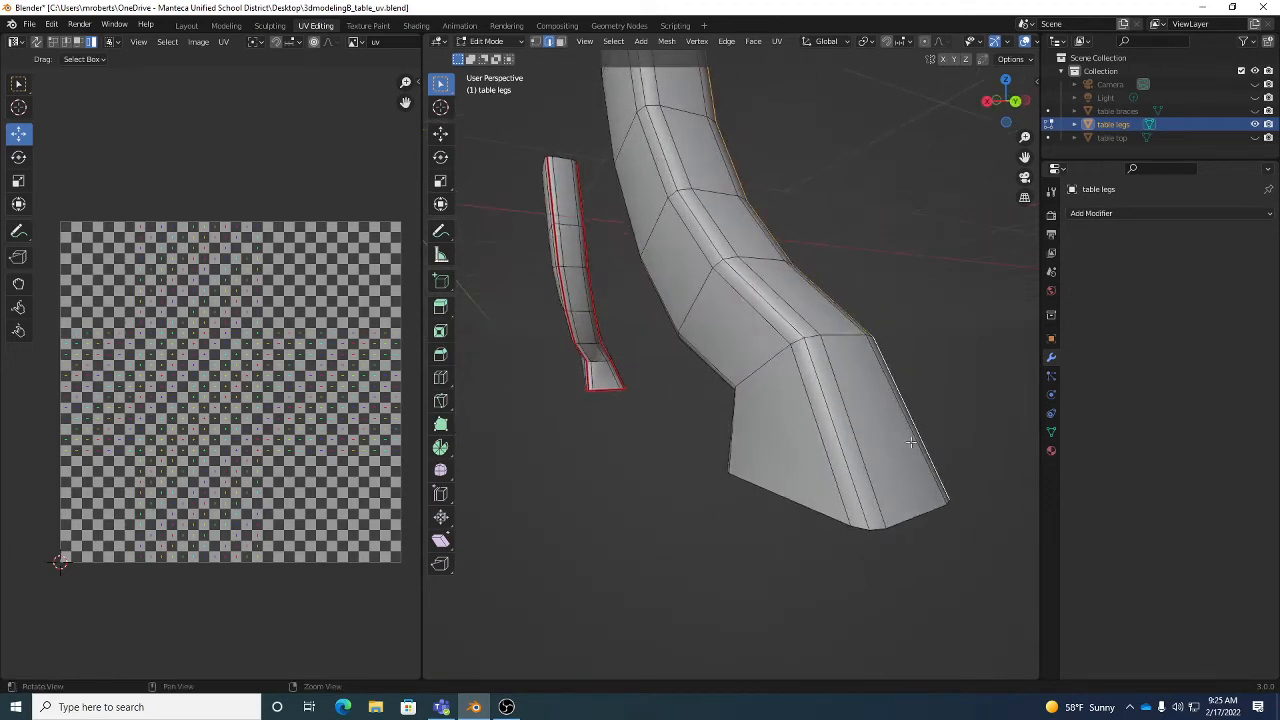
pyautogui.moveTo(748, 437); pyautogui.dragTo(763, 355, button='middle')
pyautogui.keyDown('alt'); pyautogui.keyDown('shift'); pyautogui.click(664, 418); pyautogui.keyUp('shift'); pyautogui.keyUp('alt')
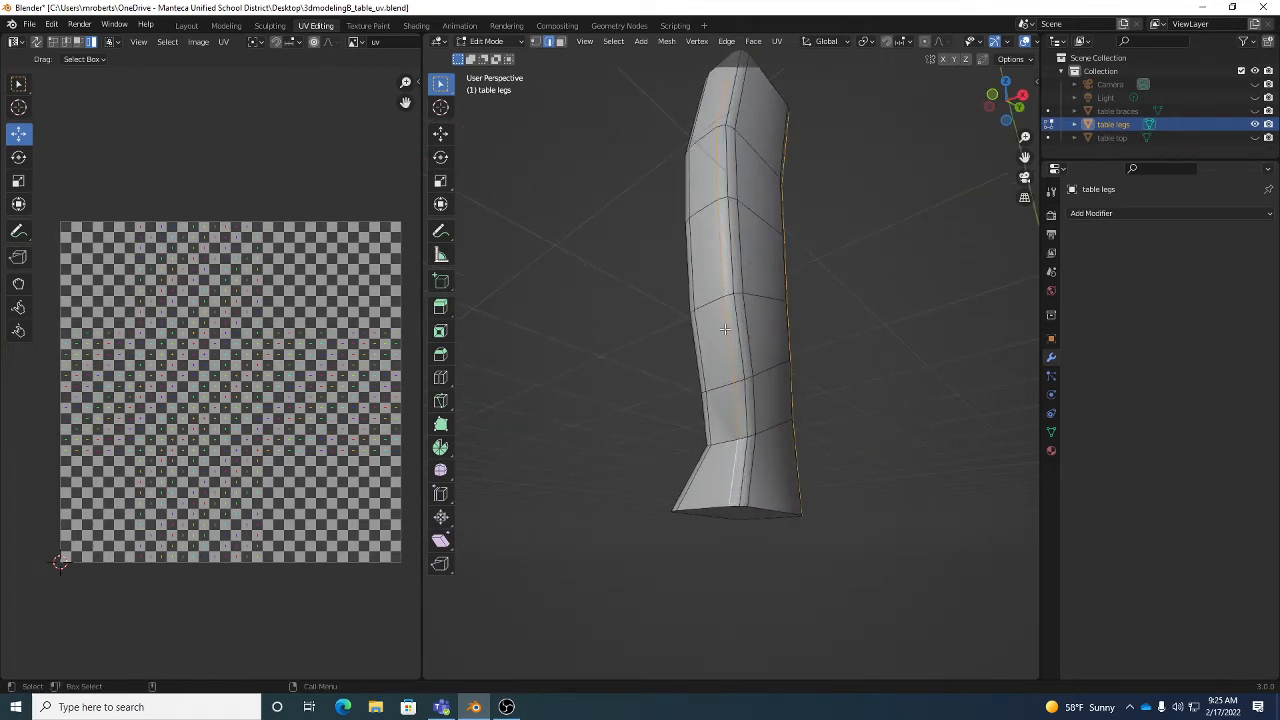
# - Complete the third leg's corner selection, add the edge loop around its foot, and mark the selected edges as seams
pyautogui.click(725, 330)
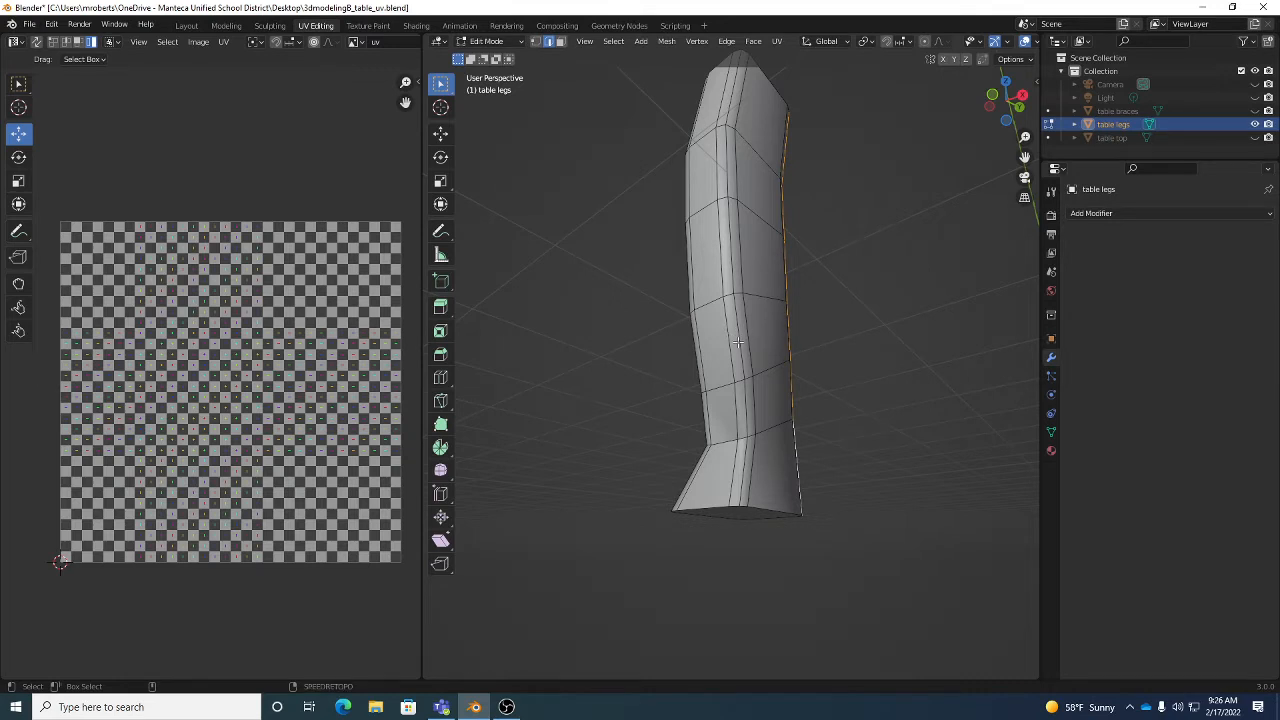
pyautogui.moveTo(737, 338); pyautogui.dragTo(773, 289, button='middle')
pyautogui.moveTo(781, 241); pyautogui.dragTo(705, 360, button='middle')
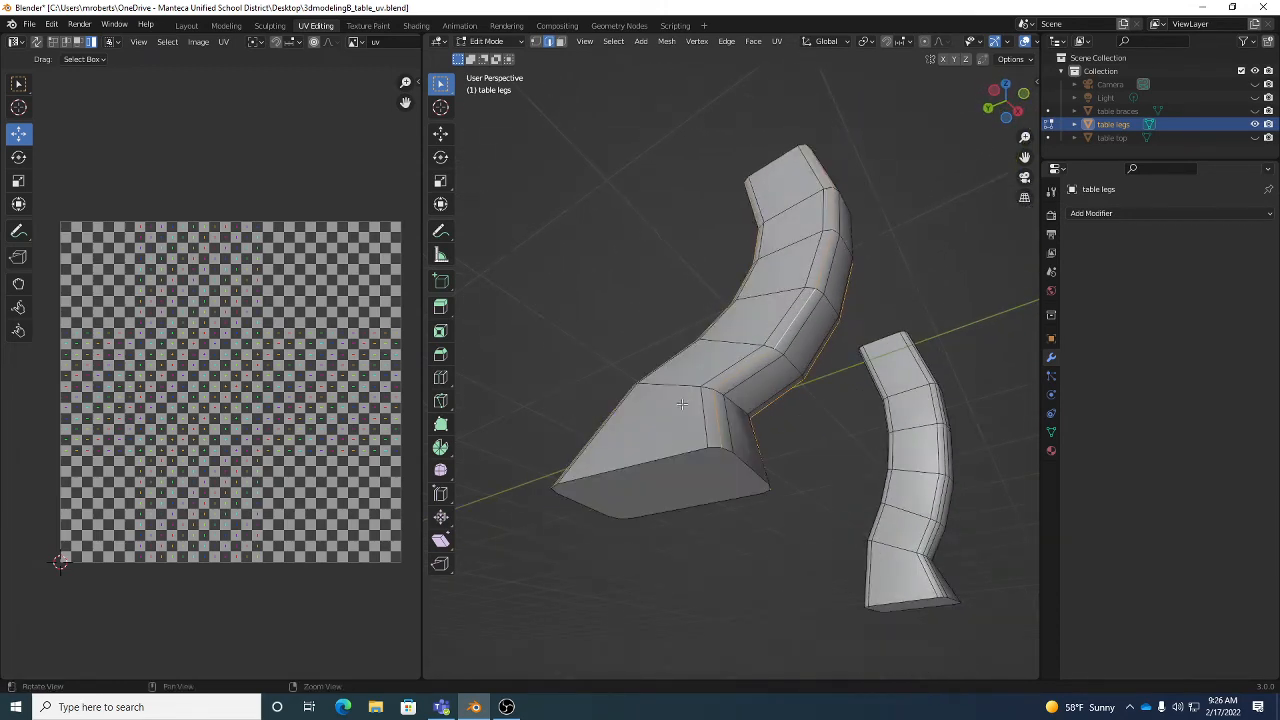
pyautogui.click(676, 455)
pyautogui.moveTo(697, 436); pyautogui.dragTo(890, 415, button='middle')
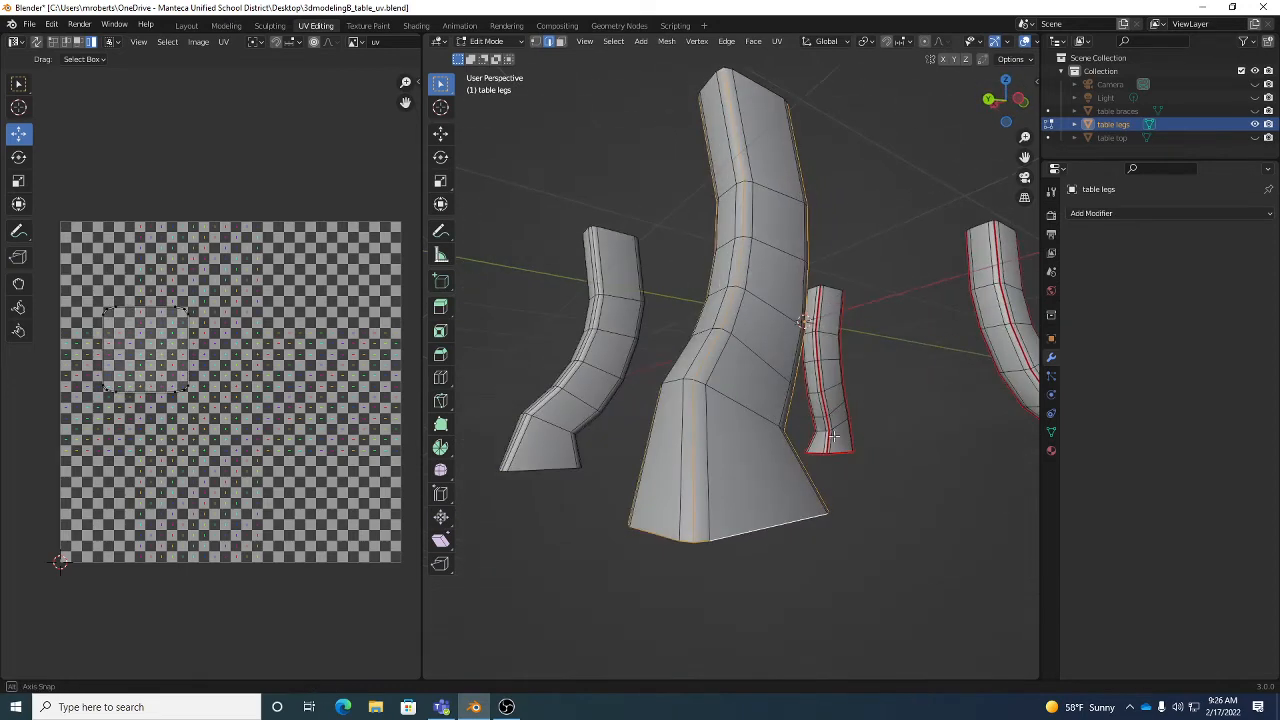
pyautogui.rightClick(897, 417)
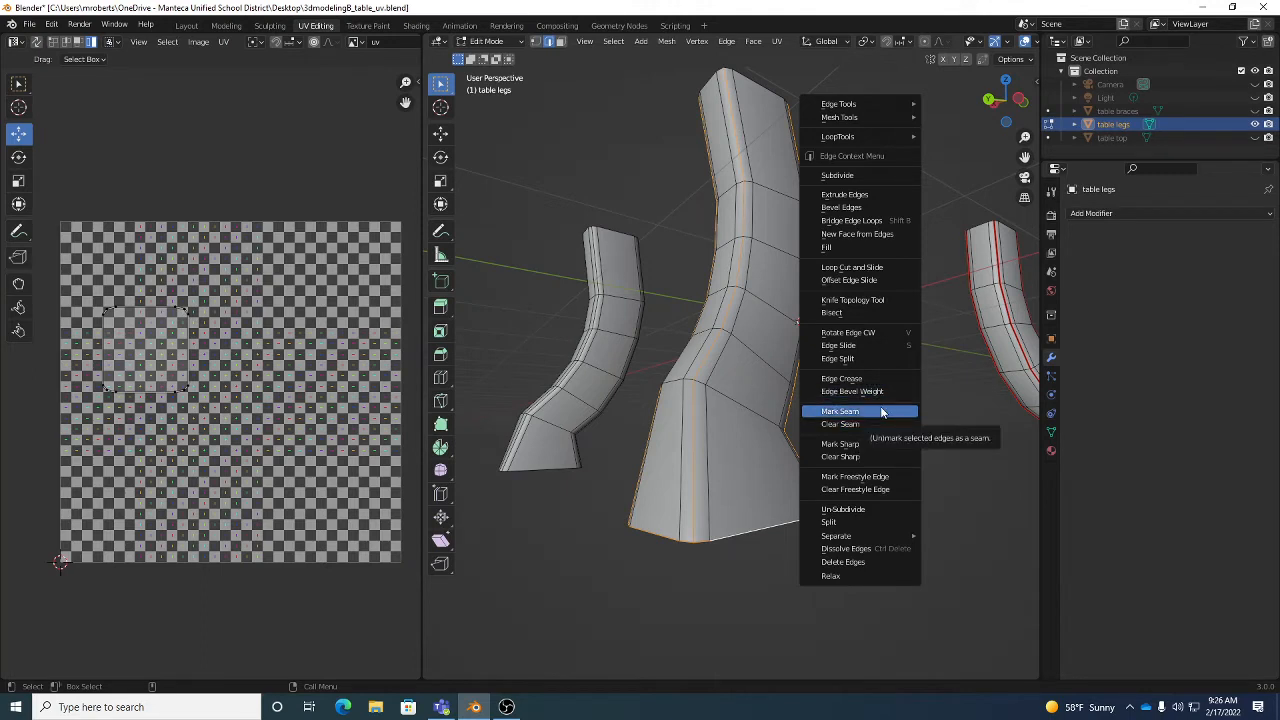
pyautogui.click(882, 411)
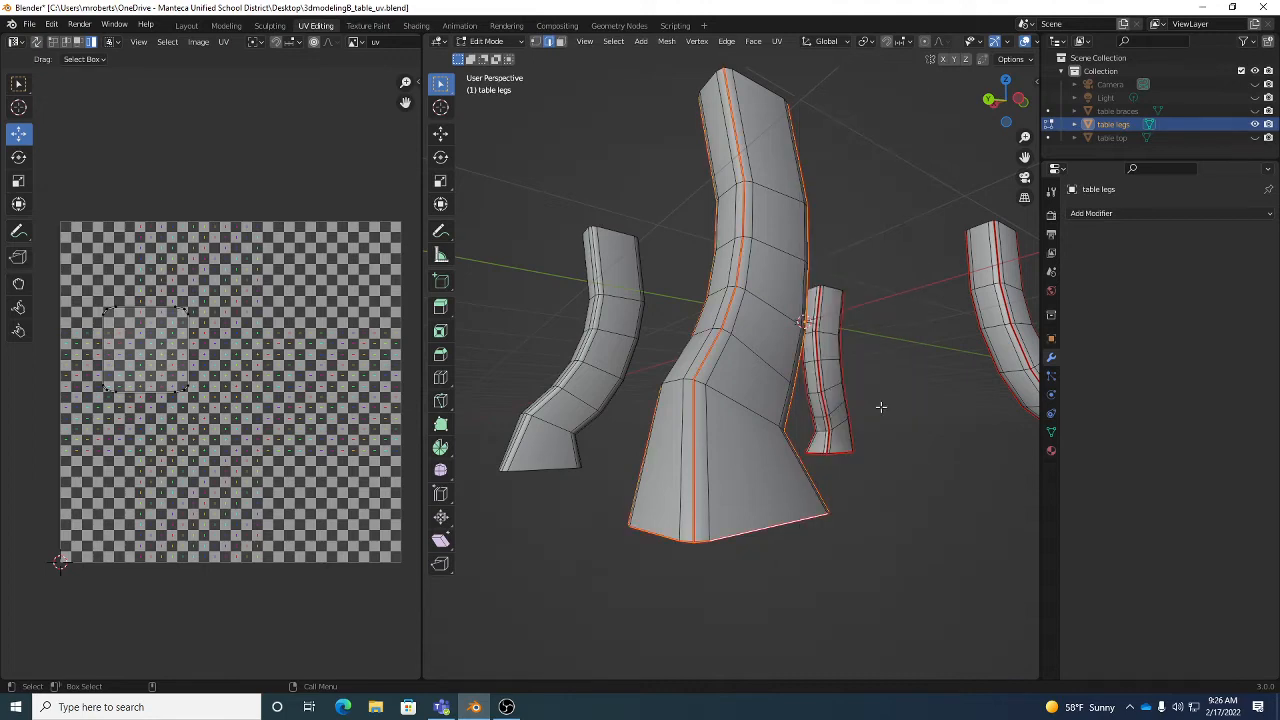
# - Select the vertical edge loops along the fourth table leg's rounded corners and the edge loop around its foot
pyautogui.moveTo(746, 444); pyautogui.dragTo(846, 440, button='middle')
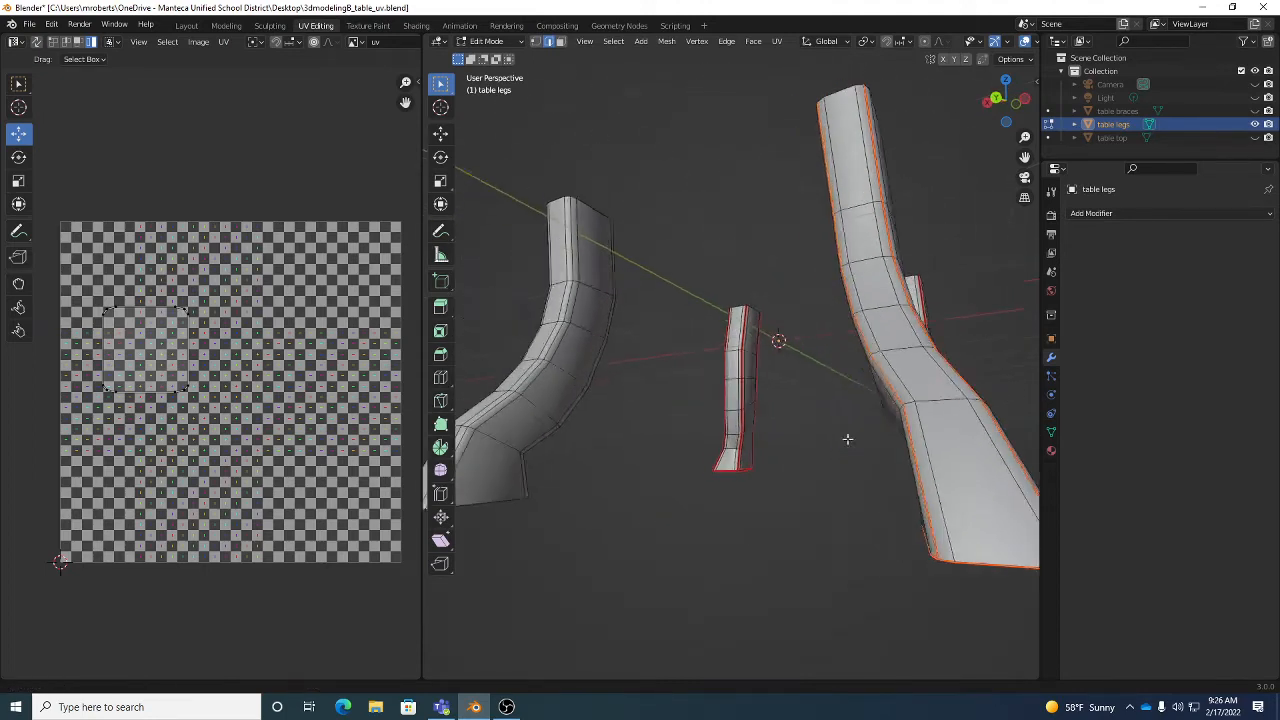
pyautogui.scroll(-5, 846, 437)
pyautogui.moveTo(700, 411); pyautogui.dragTo(743, 448, button='middle')
pyautogui.scroll(3, 764, 441)
pyautogui.scroll(4, 745, 448)
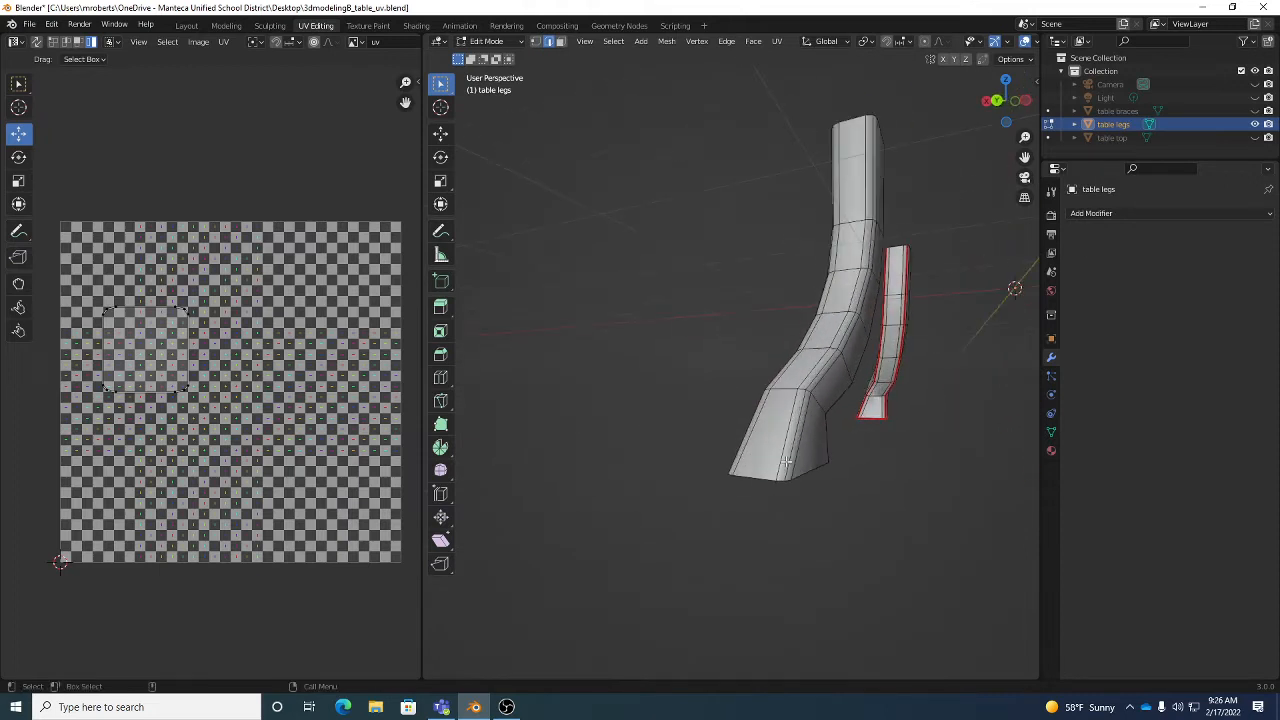
pyautogui.moveTo(883, 451); pyautogui.dragTo(905, 430, button='middle')
pyautogui.keyDown('alt'); pyautogui.click(916, 435); pyautogui.keyUp('alt')
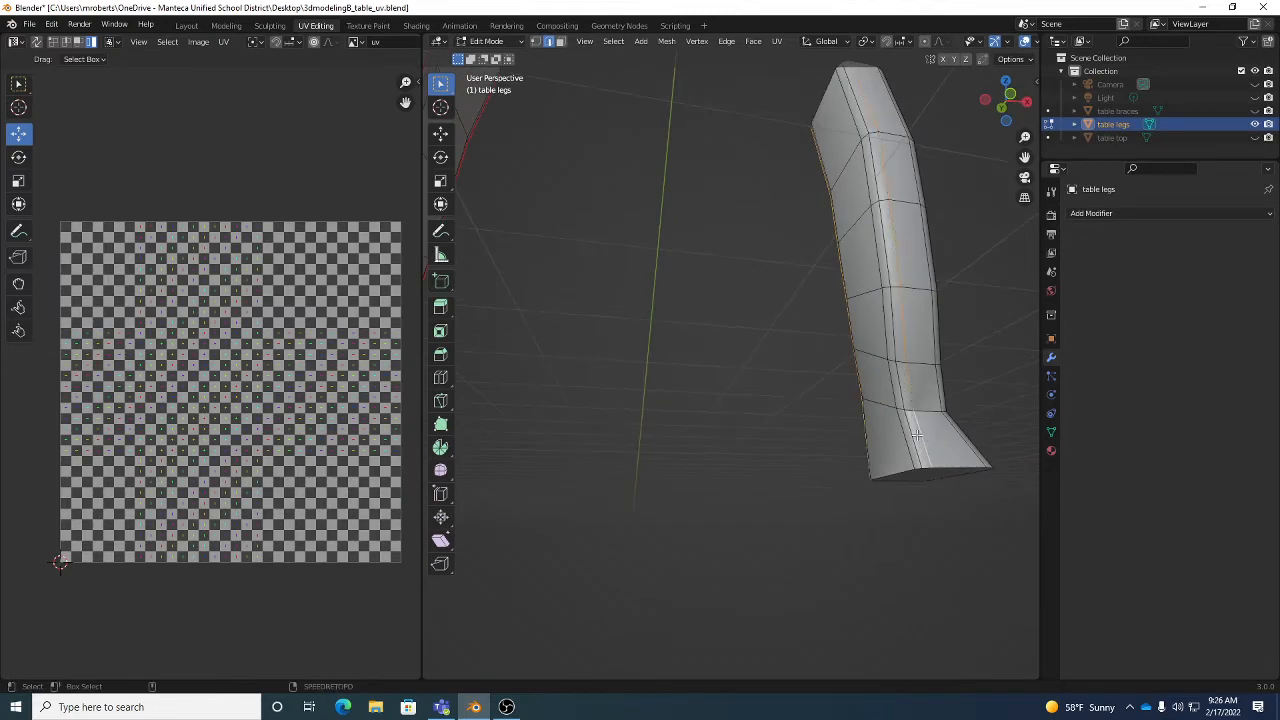
pyautogui.keyDown('alt'); pyautogui.click(912, 440); pyautogui.keyUp('alt')
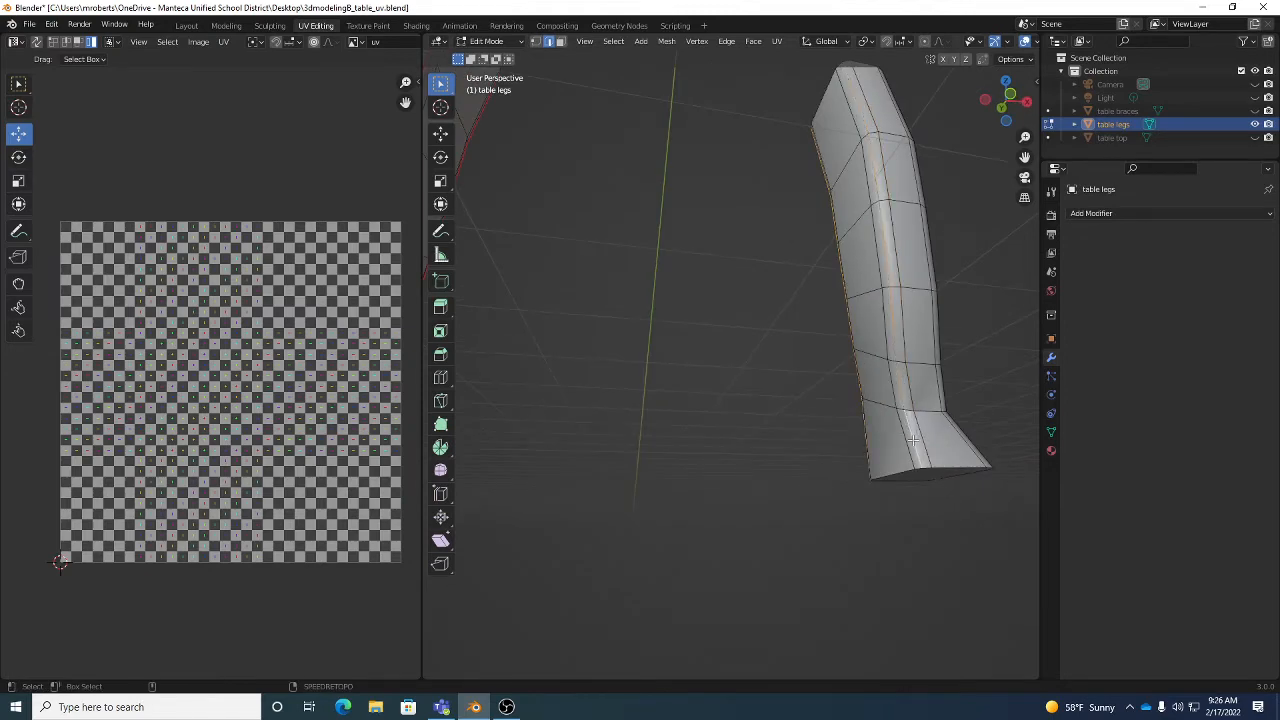
pyautogui.moveTo(913, 440); pyautogui.dragTo(906, 472, button='middle')
pyautogui.keyDown('alt'); pyautogui.keyDown('shift'); pyautogui.click(975, 432); pyautogui.keyUp('shift'); pyautogui.keyUp('alt')
pyautogui.keyDown('alt'); pyautogui.keyDown('shift'); pyautogui.click(870, 430); pyautogui.keyUp('shift'); pyautogui.keyUp('alt')
pyautogui.keyDown('alt'); pyautogui.keyDown('shift'); pyautogui.click(945, 361); pyautogui.keyUp('shift'); pyautogui.keyUp('alt')
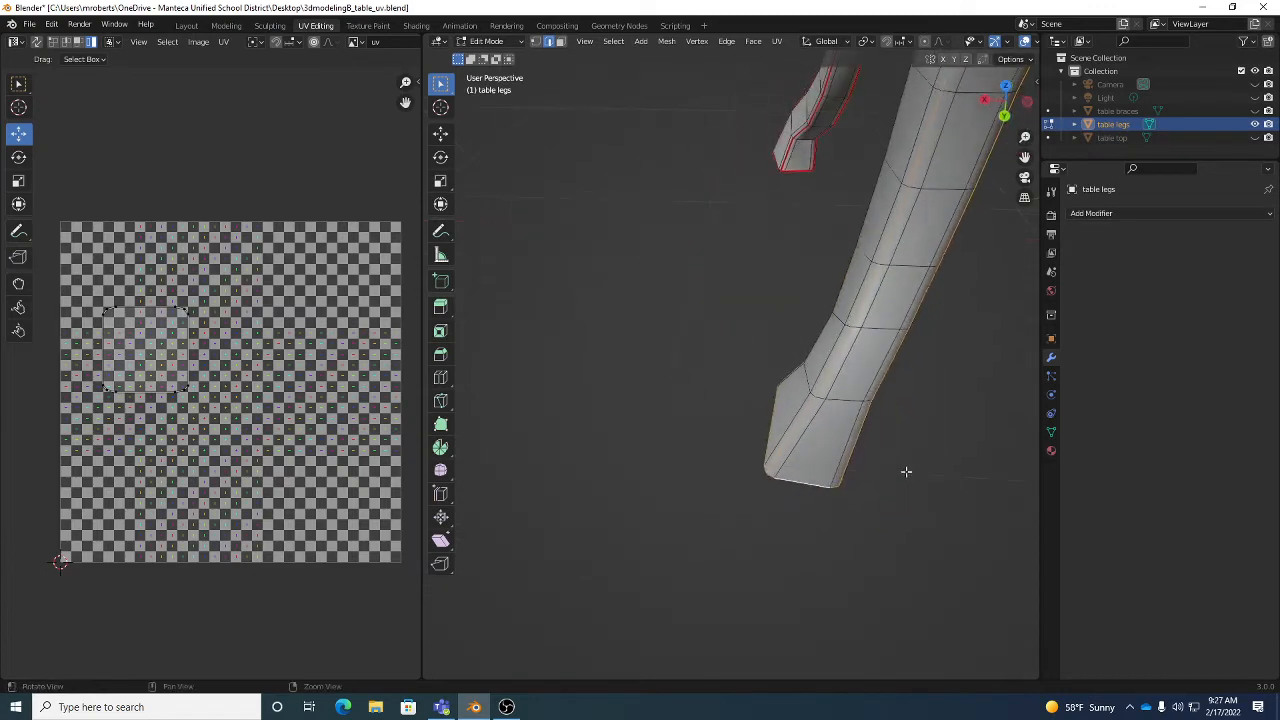
# - Mark the selected corner and foot edges of the fourth leg as seams
pyautogui.scroll(-5, 906, 472)
pyautogui.keyDown('shift'); pyautogui.moveTo(963, 405); pyautogui.dragTo(754, 429, button='middle'); pyautogui.keyUp('shift')
pyautogui.moveTo(850, 408); pyautogui.dragTo(708, 306, button='middle')
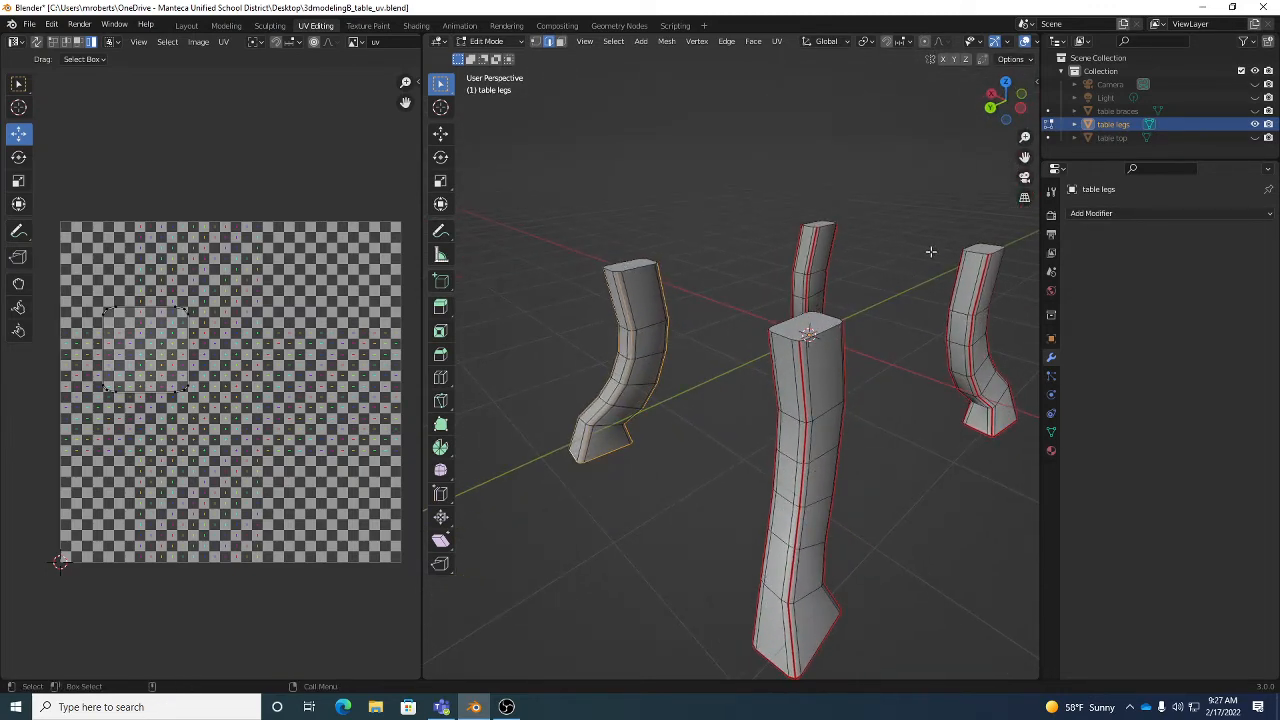
pyautogui.moveTo(760, 323); pyautogui.dragTo(810, 334, button='middle')
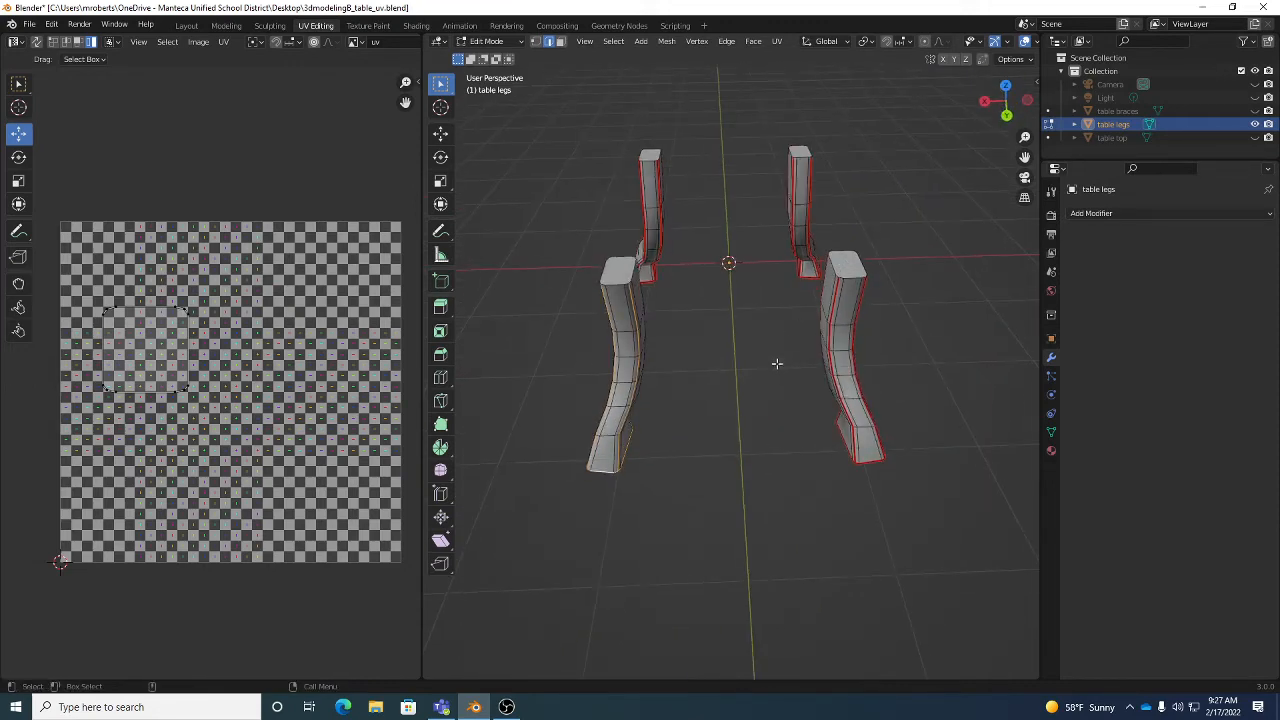
pyautogui.rightClick(768, 324)
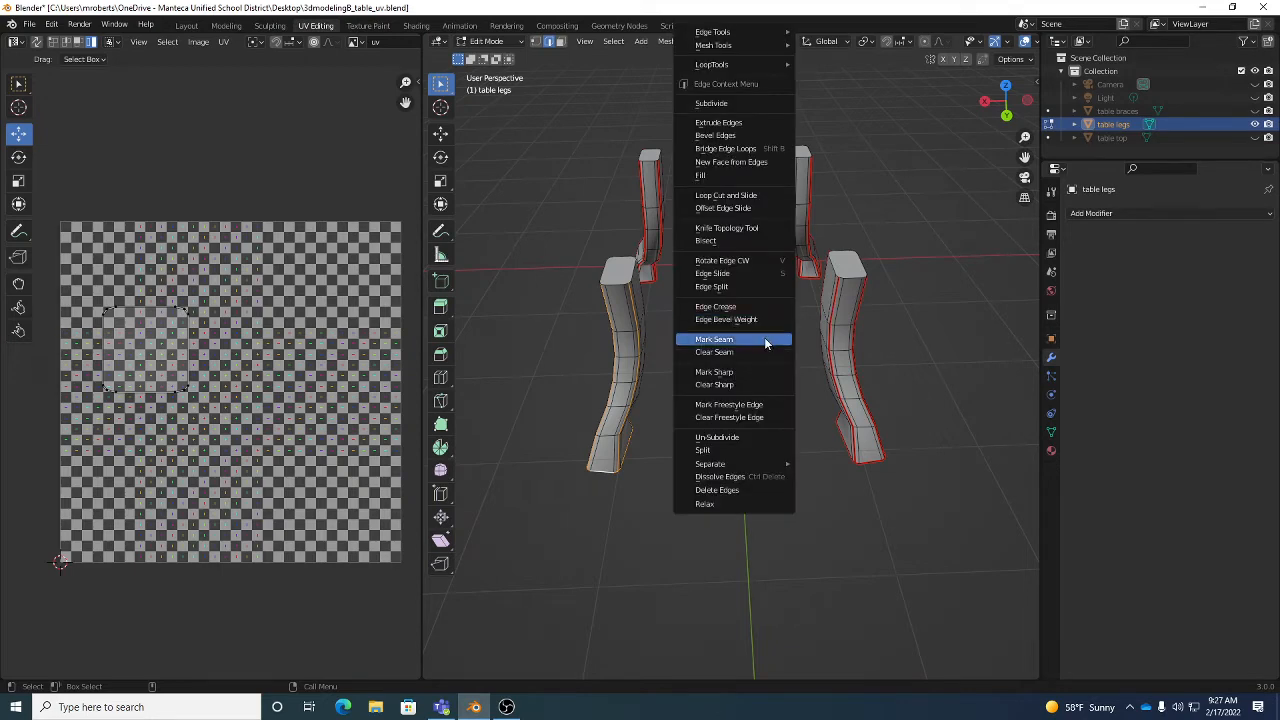
pyautogui.click(764, 339)
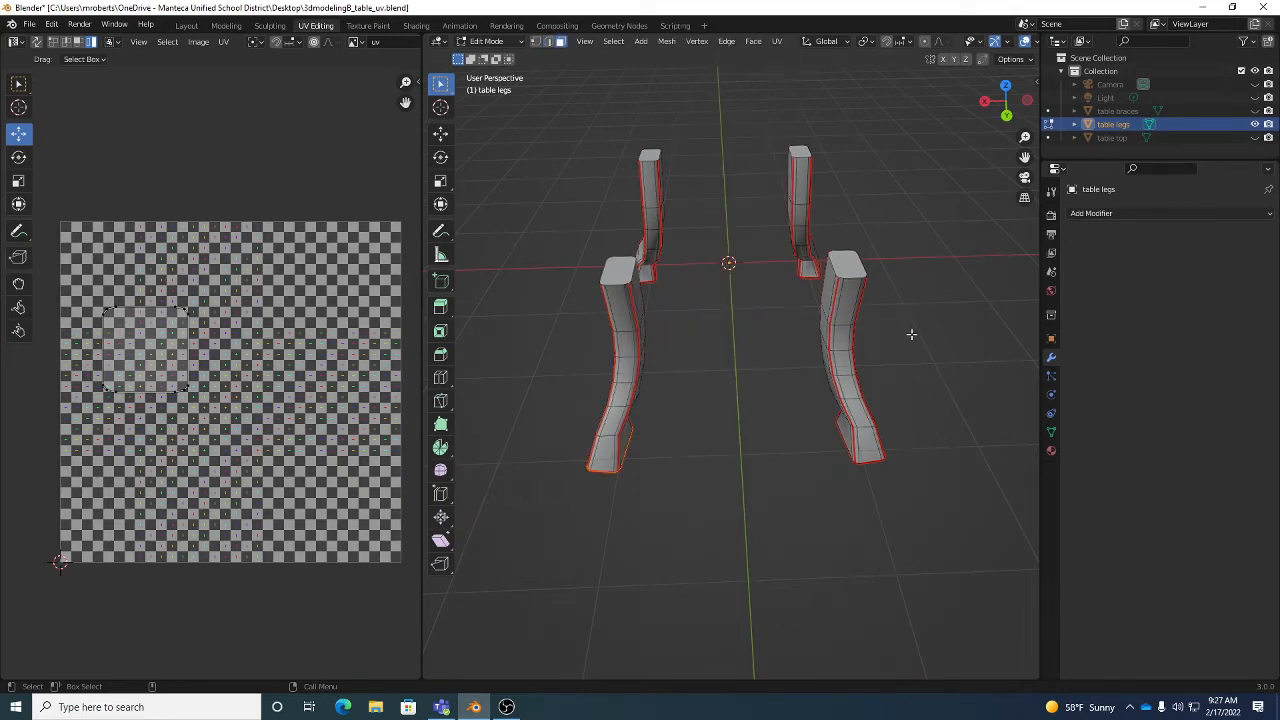
# - Select the top faces of all four table legs in face select mode and delete those faces
pyautogui.moveTo(908, 317); pyautogui.dragTo(871, 385, button='middle')
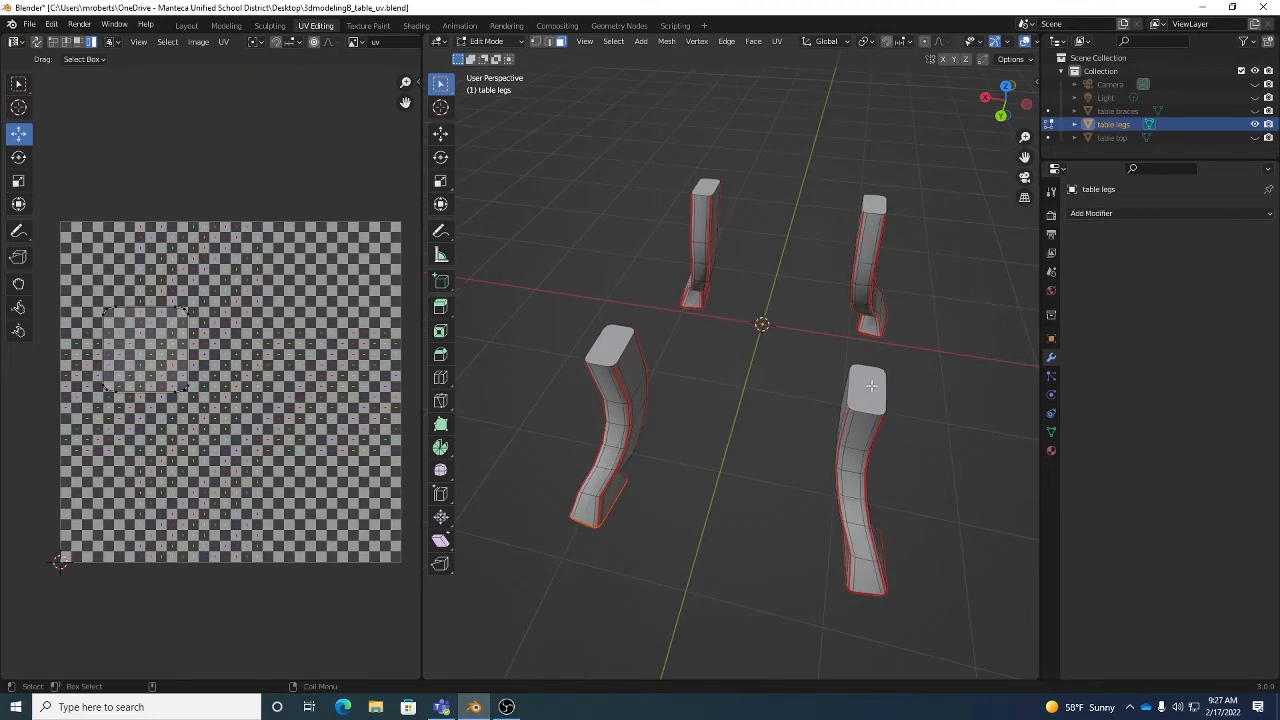
pyautogui.click(871, 385)
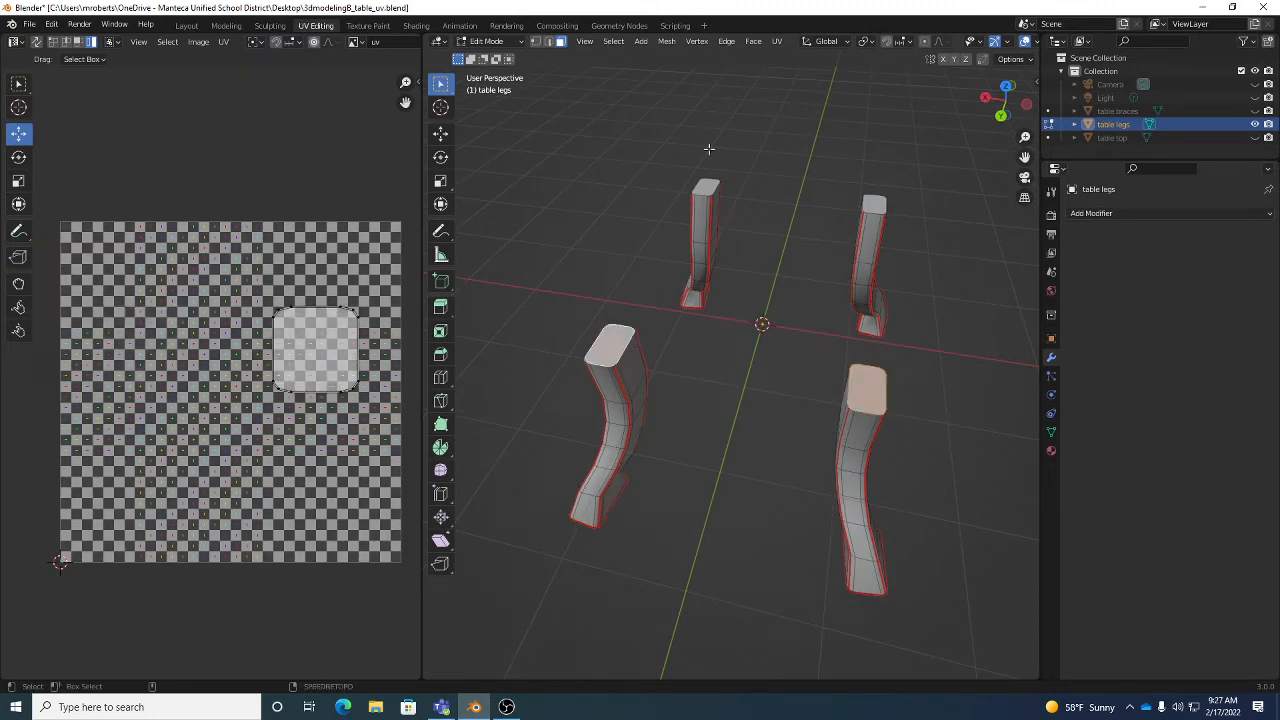
pyautogui.keyDown('shift'); pyautogui.click(704, 188); pyautogui.keyUp('shift')
pyautogui.keyDown('shift'); pyautogui.click(876, 204); pyautogui.keyUp('shift')
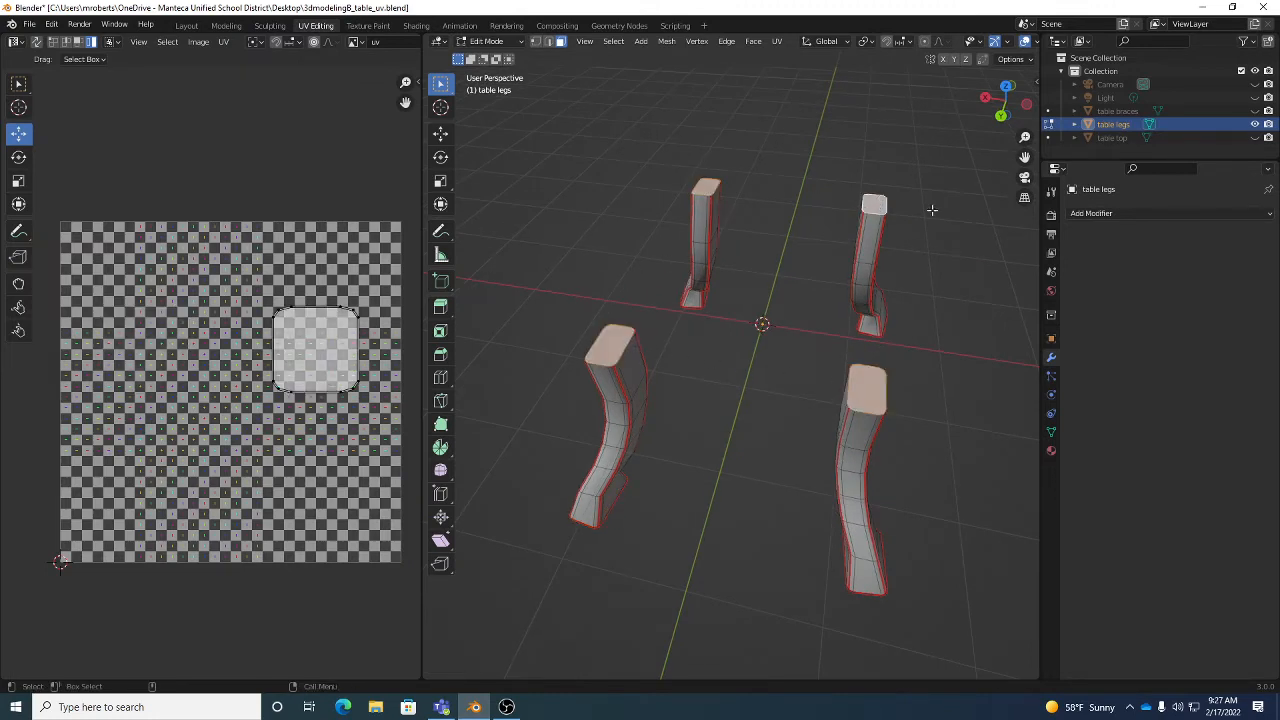
pyautogui.press('x')
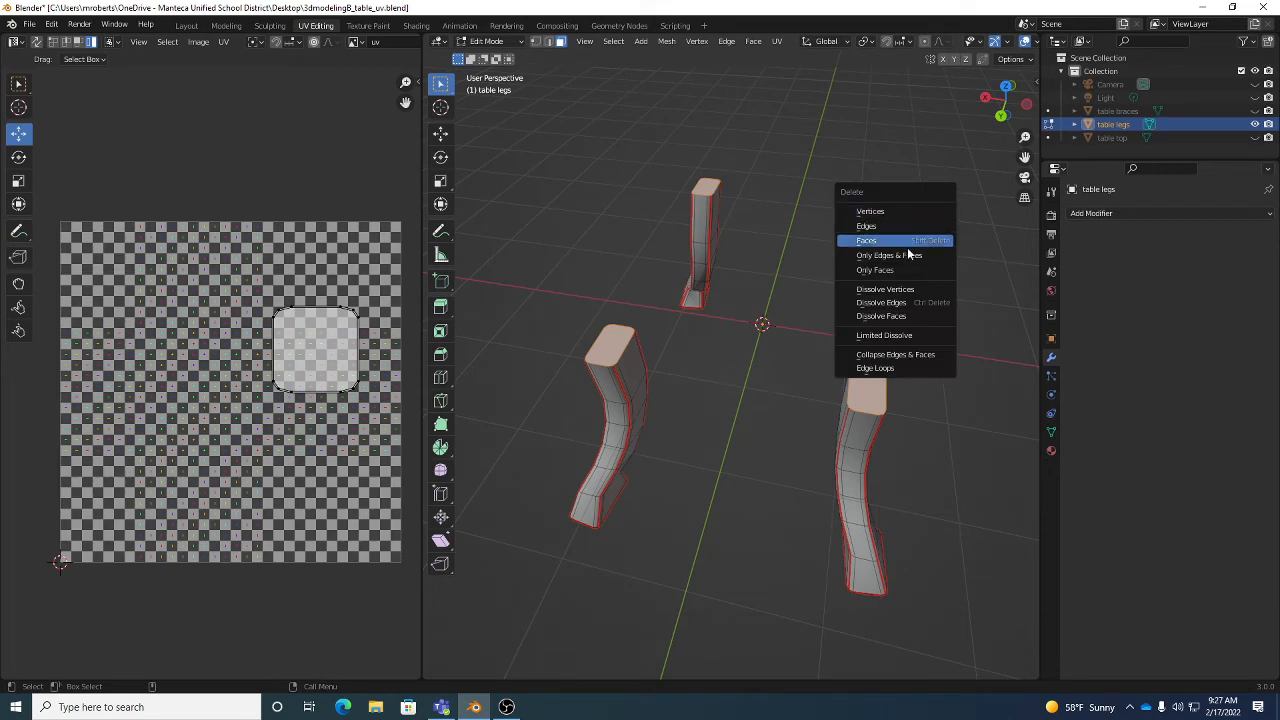
pyautogui.click(910, 242)
# - Display the table legs in Material Preview shading to show the checker texture, adjusting the viewport width to reach the shading options
pyautogui.moveTo(940, 354); pyautogui.dragTo(919, 281, button='middle')
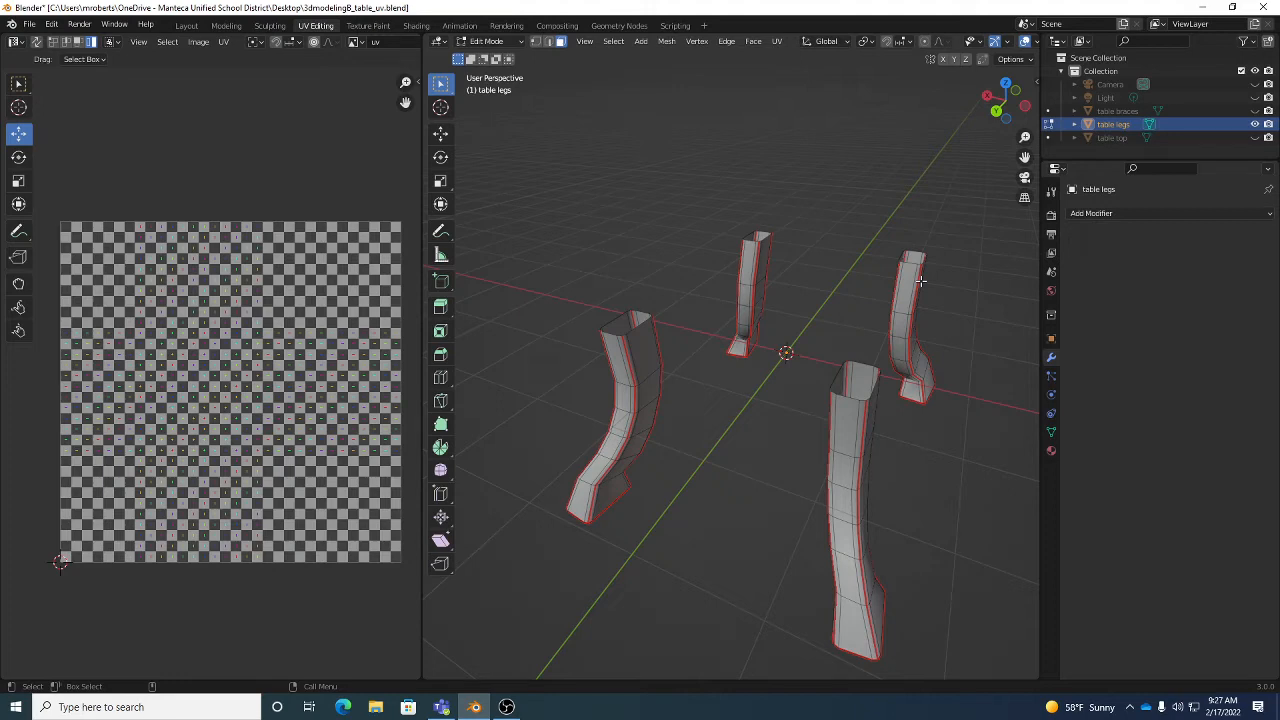
pyautogui.moveTo(877, 377); pyautogui.dragTo(846, 326, button='middle')
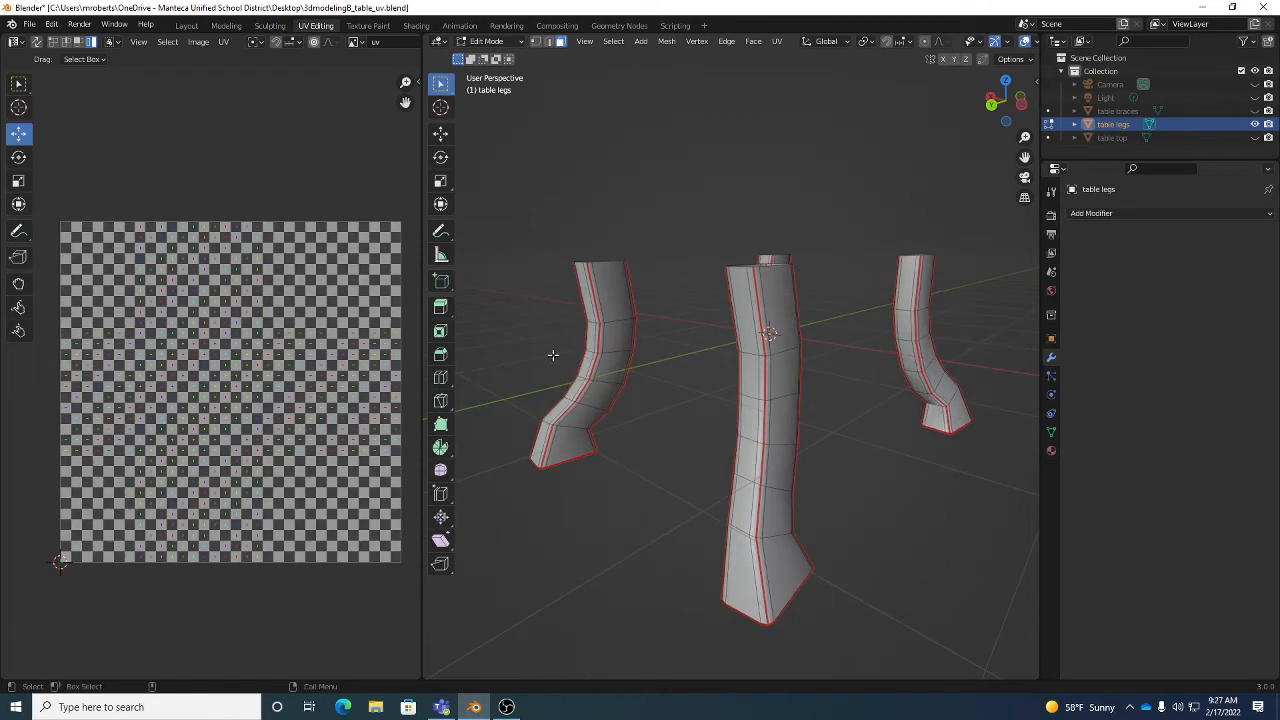
pyautogui.moveTo(422, 364); pyautogui.dragTo(292, 364)
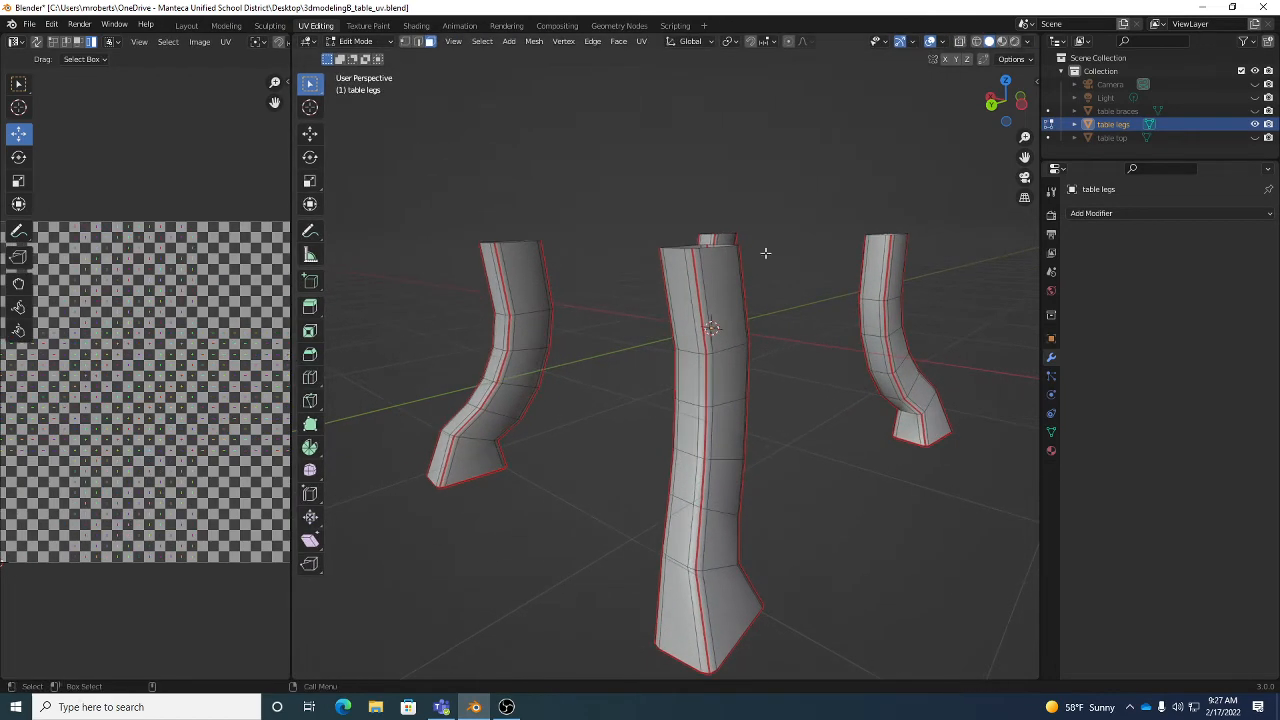
pyautogui.click(1002, 43)
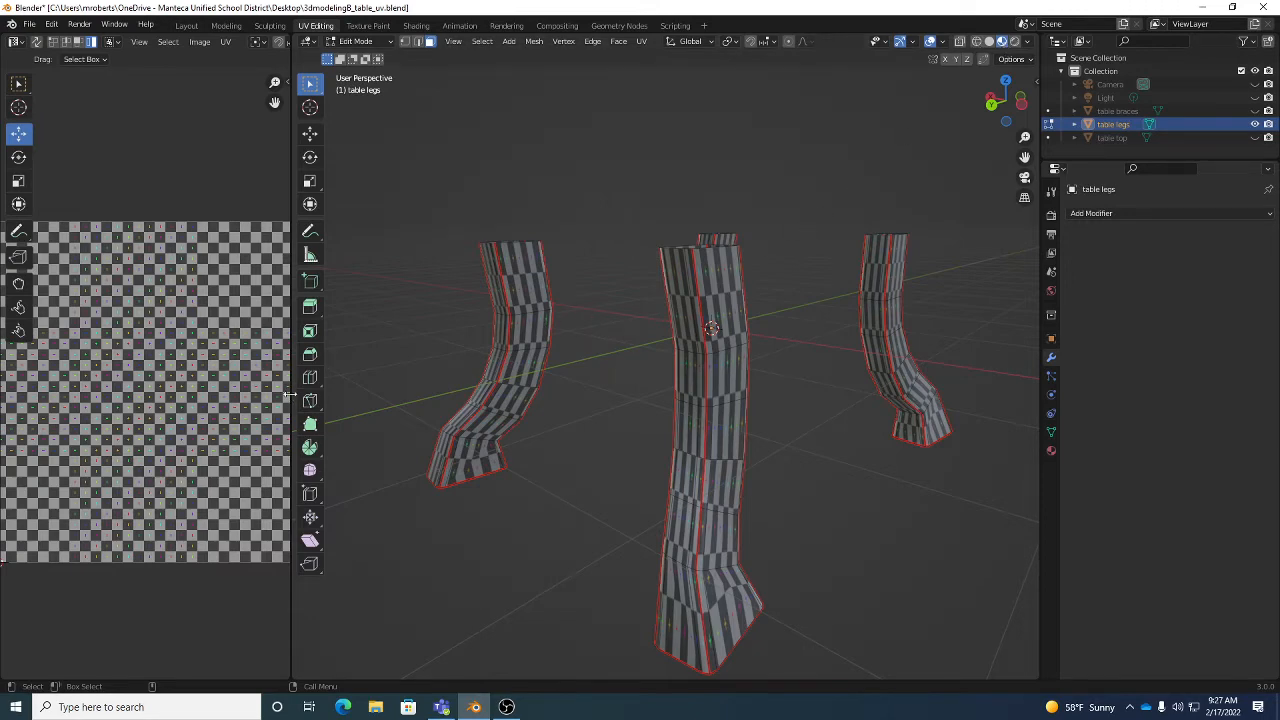
pyautogui.moveTo(291, 398); pyautogui.dragTo(395, 398)
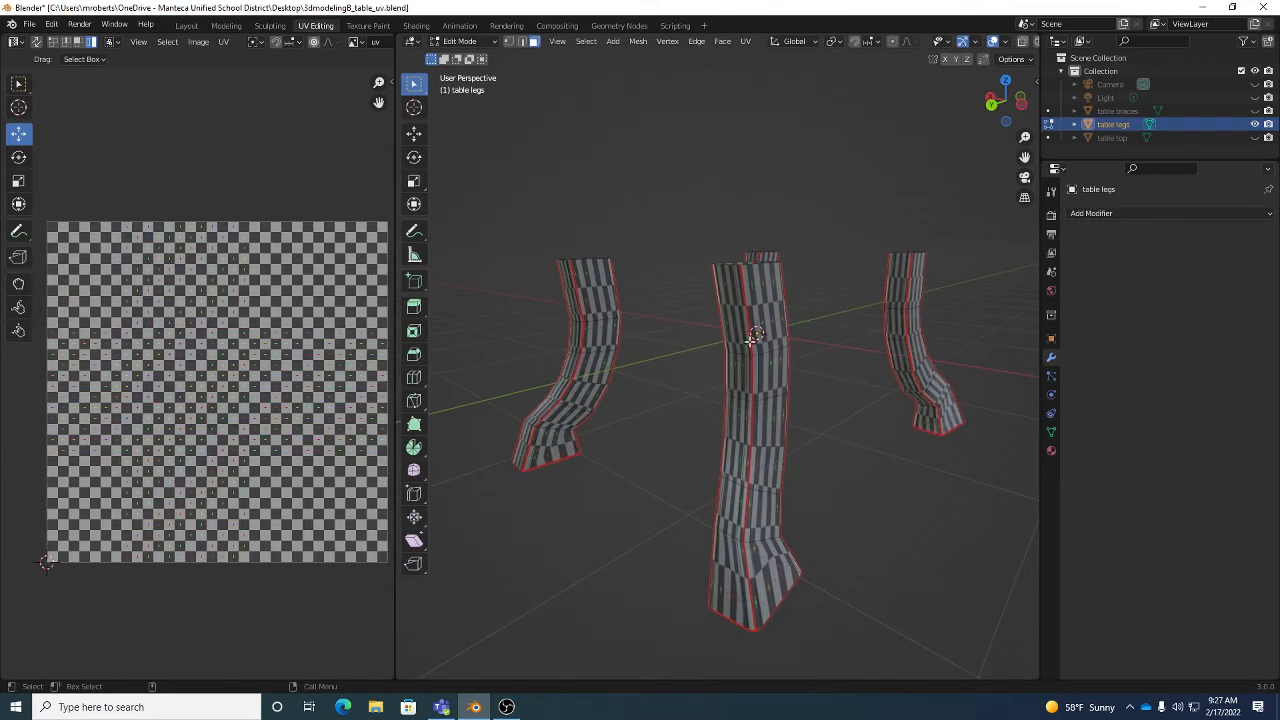
# - Select all faces of the four table legs
pyautogui.press('a')
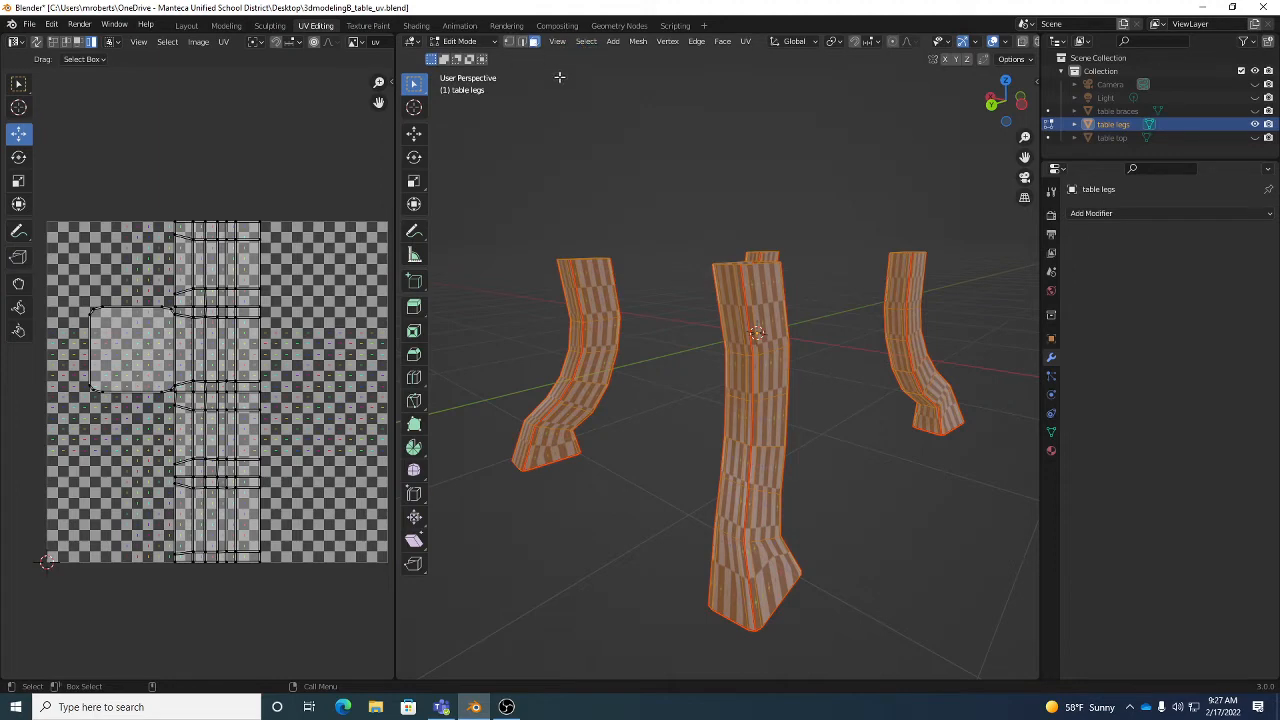
pyautogui.click(586, 41)
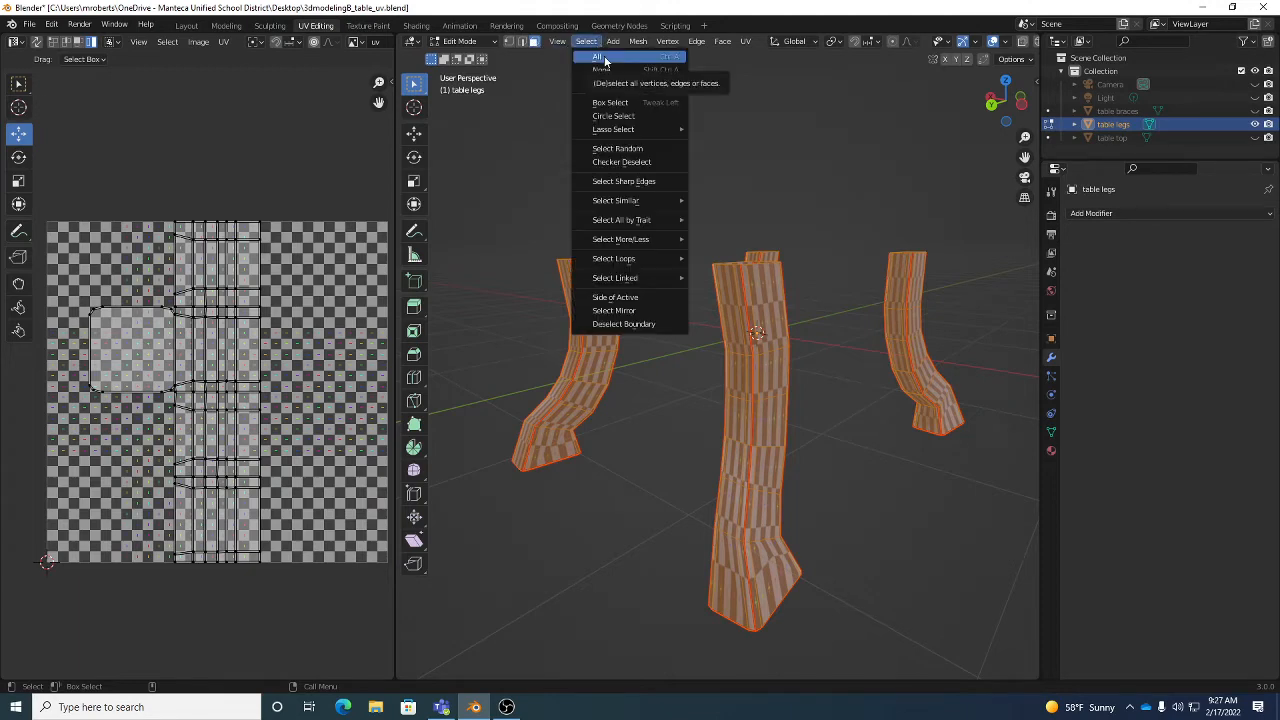
pyautogui.click(605, 59)
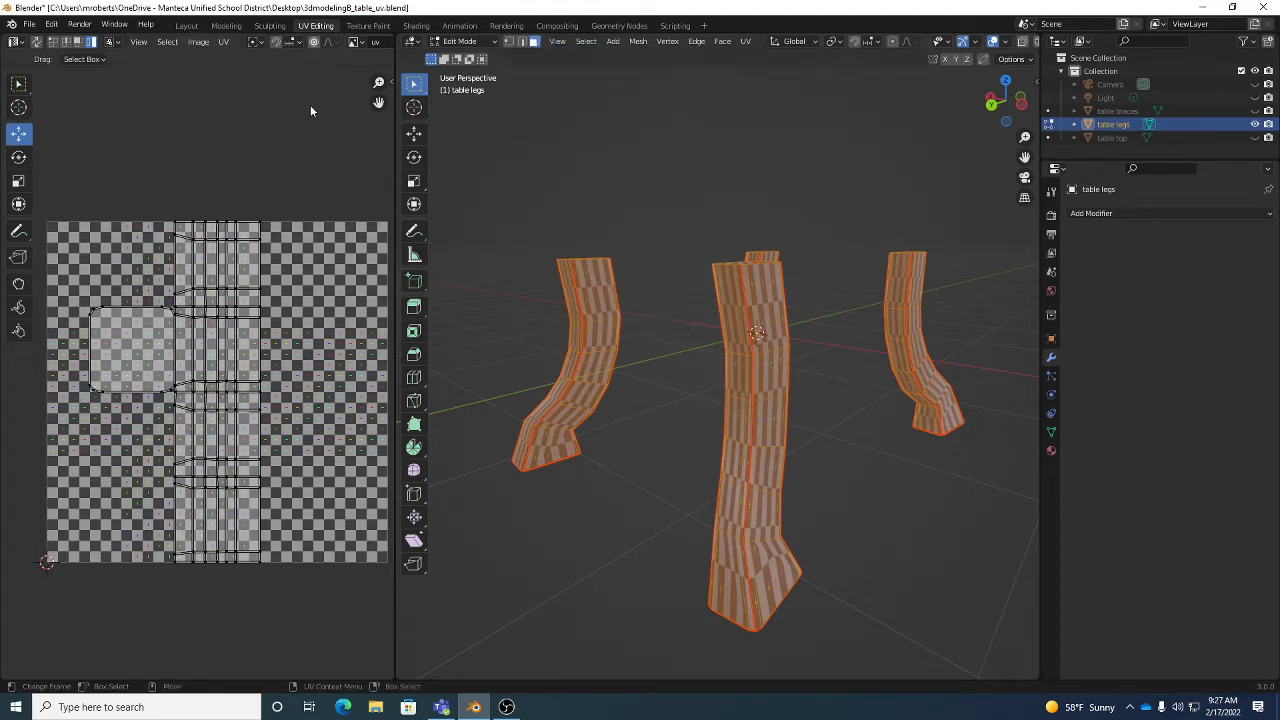
pyautogui.click(226, 44)
pyautogui.click(225, 42)
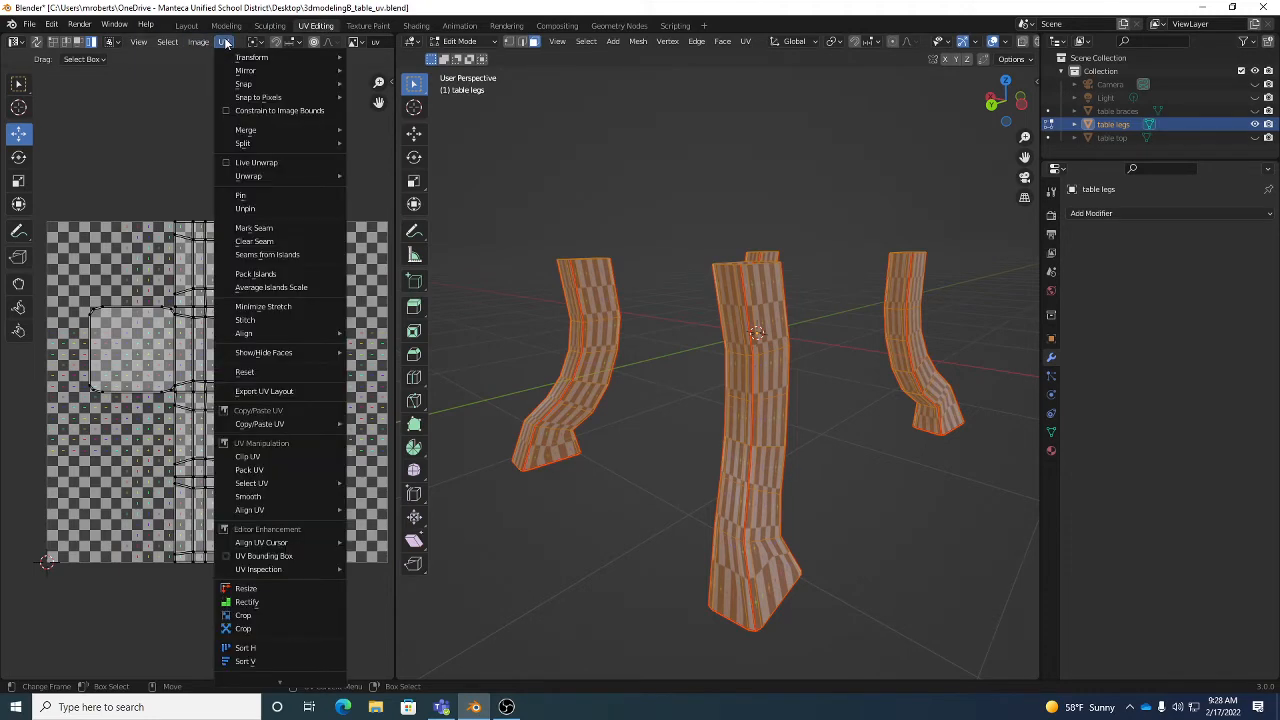
pyautogui.rightClick(328, 162)
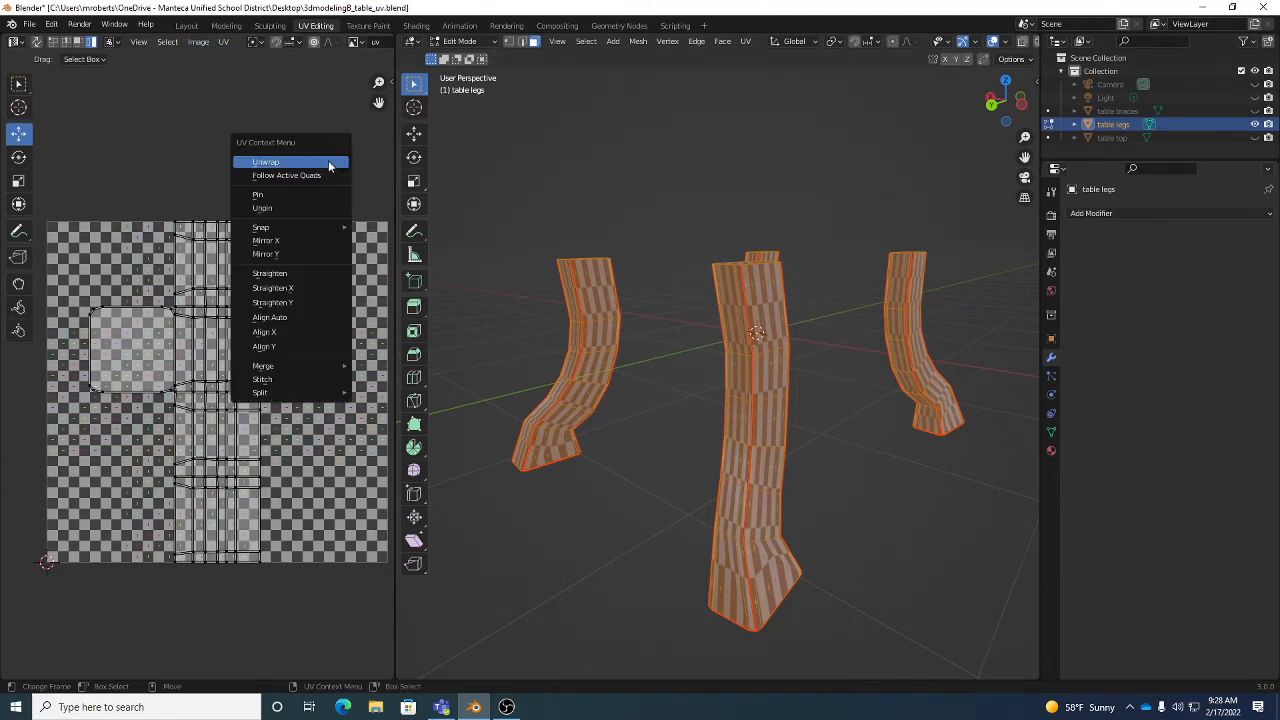
pyautogui.rightClick(687, 226)
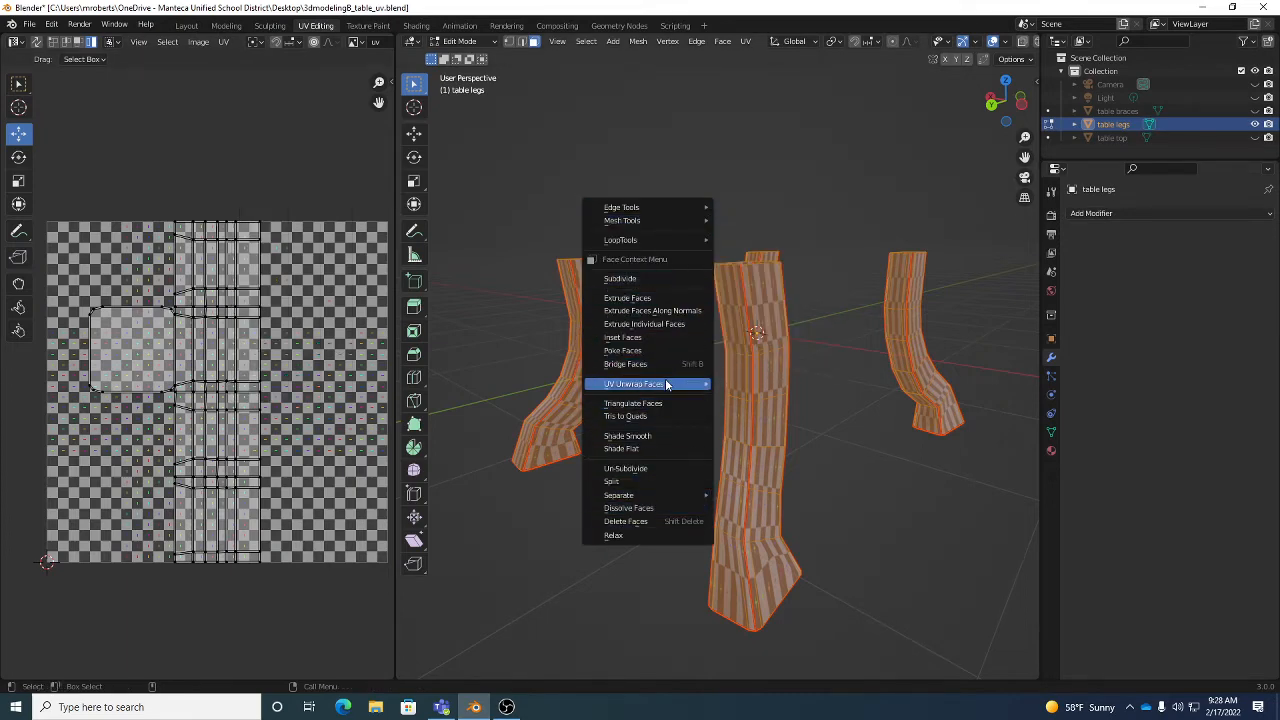
pyautogui.moveTo(667, 388)
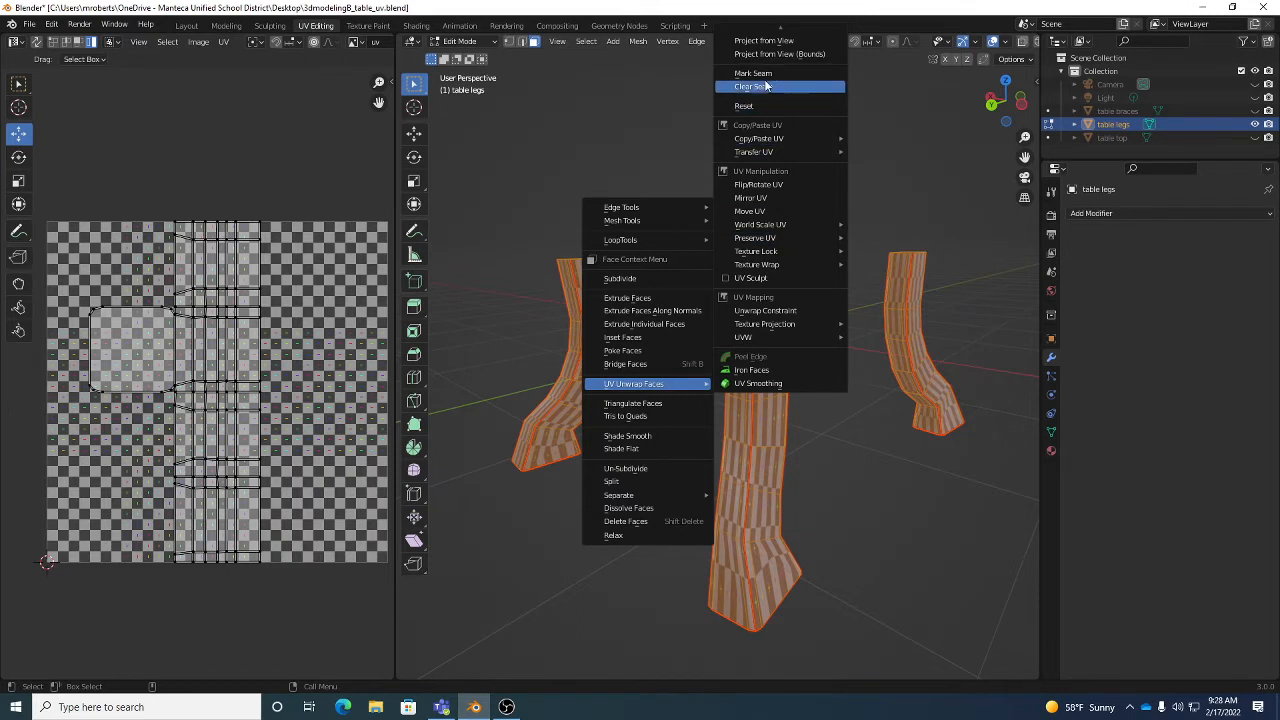
# - Try the Unwrap operation on all table leg faces, inspect the checker pattern around the legs, and undo the unwrap
pyautogui.click(224, 42)
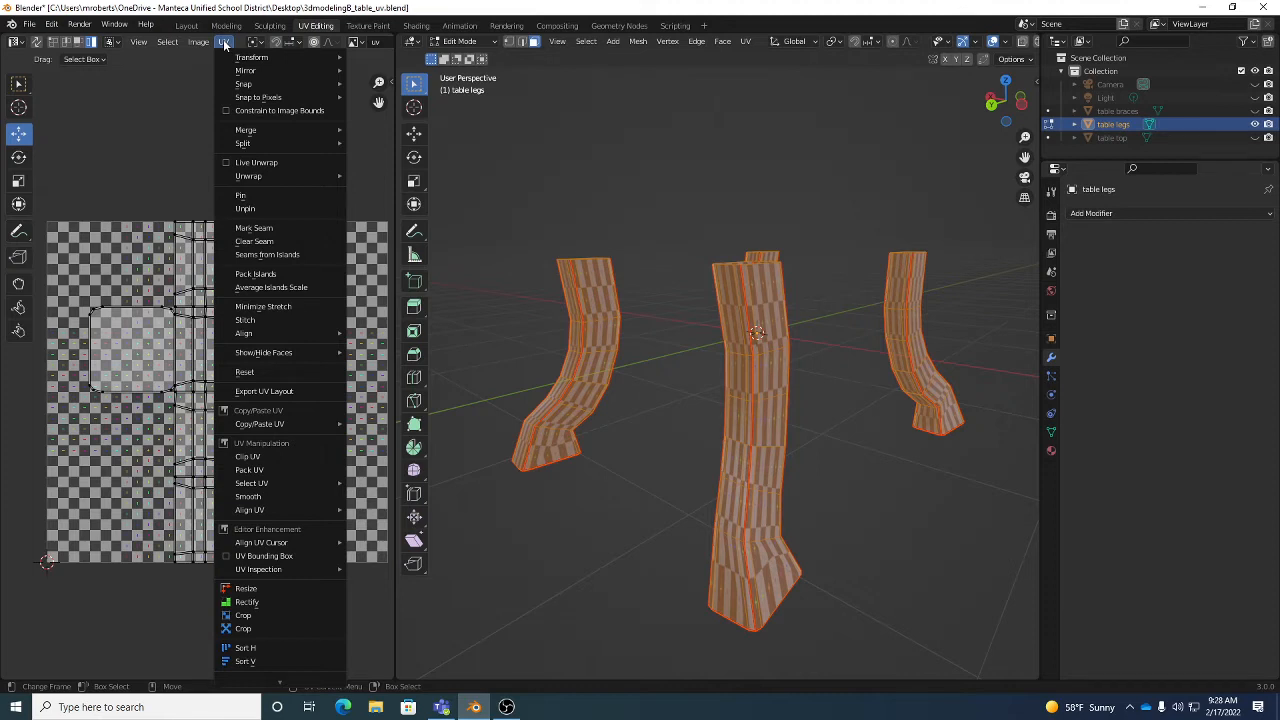
pyautogui.moveTo(265, 177)
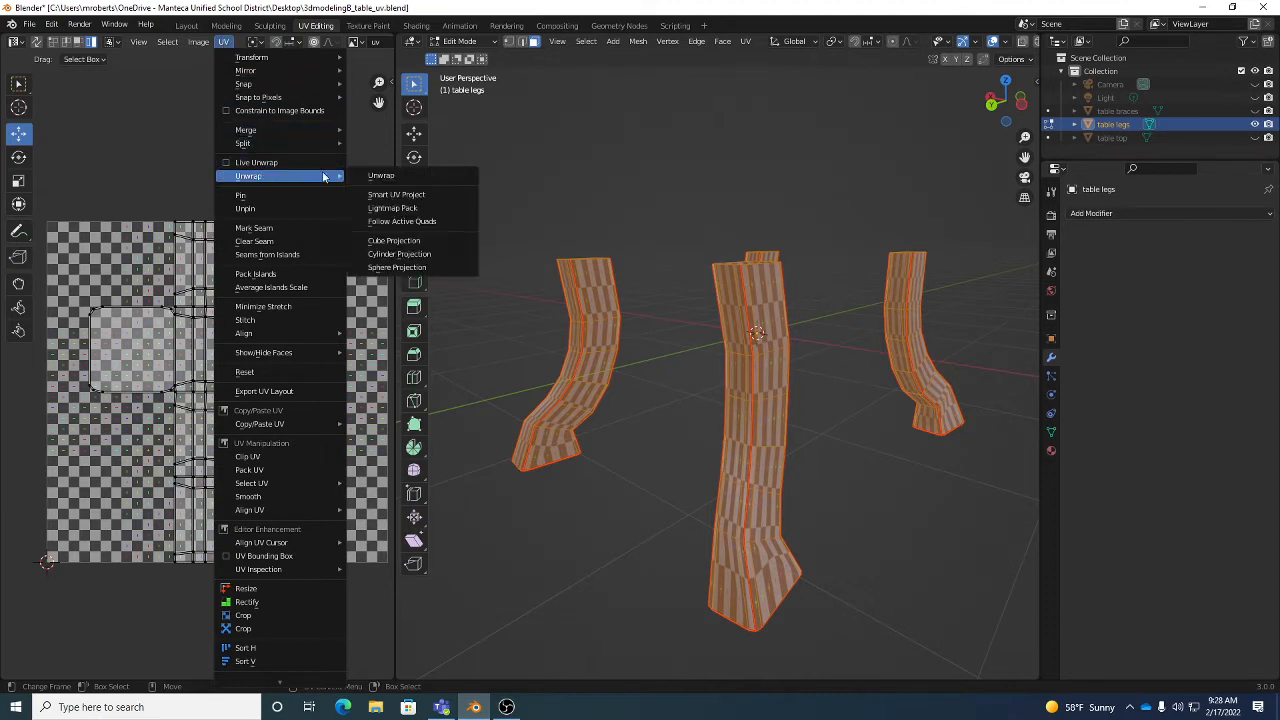
pyautogui.click(373, 177)
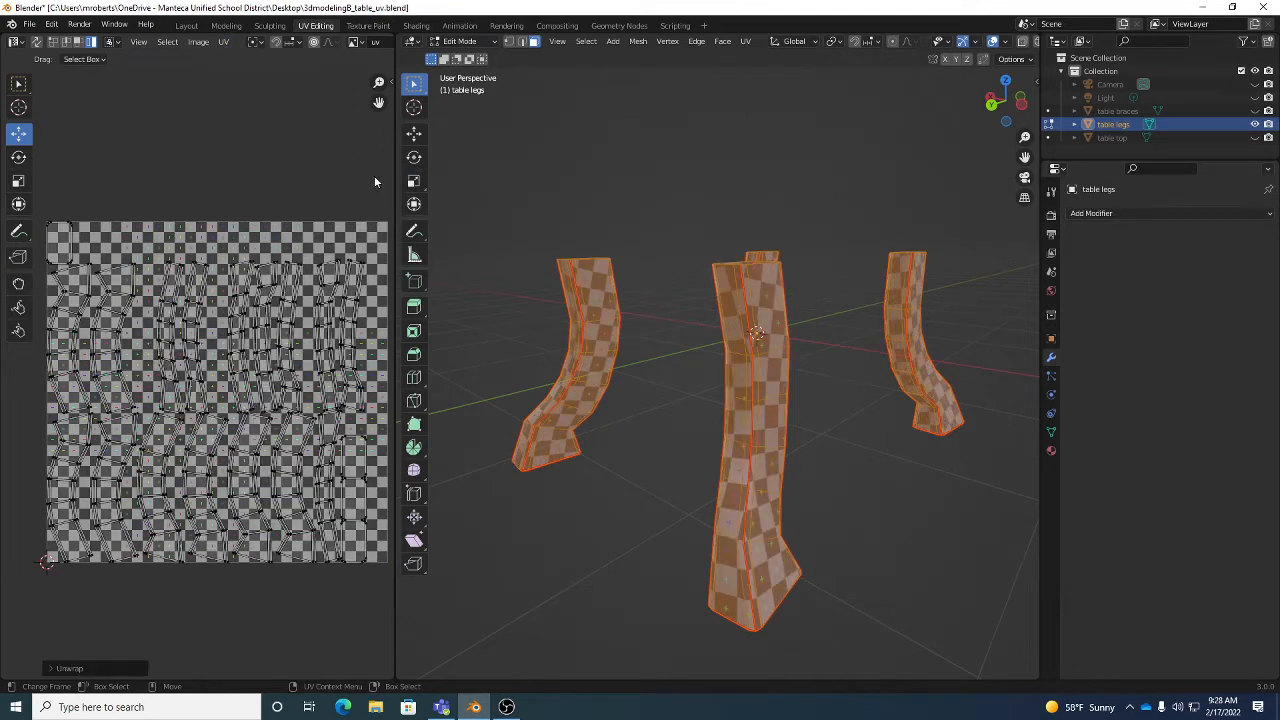
pyautogui.moveTo(722, 292); pyautogui.dragTo(682, 320, button='middle')
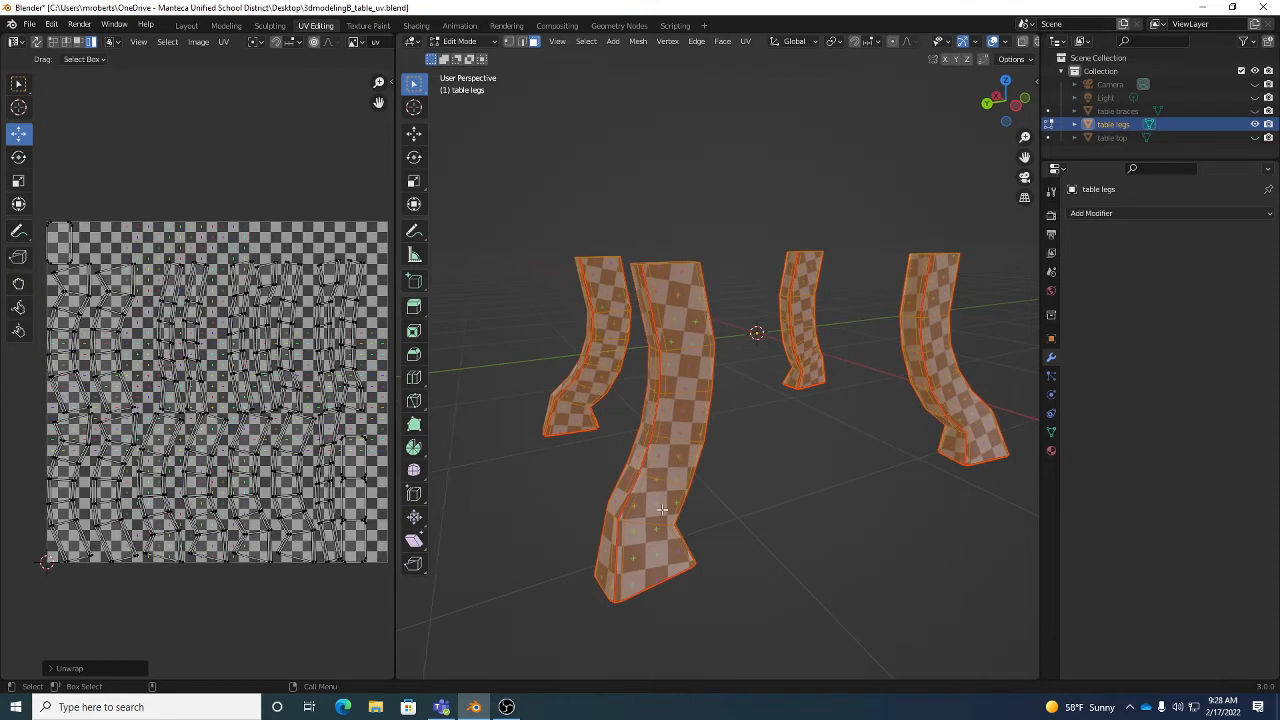
pyautogui.moveTo(662, 510); pyautogui.dragTo(630, 324, button='middle')
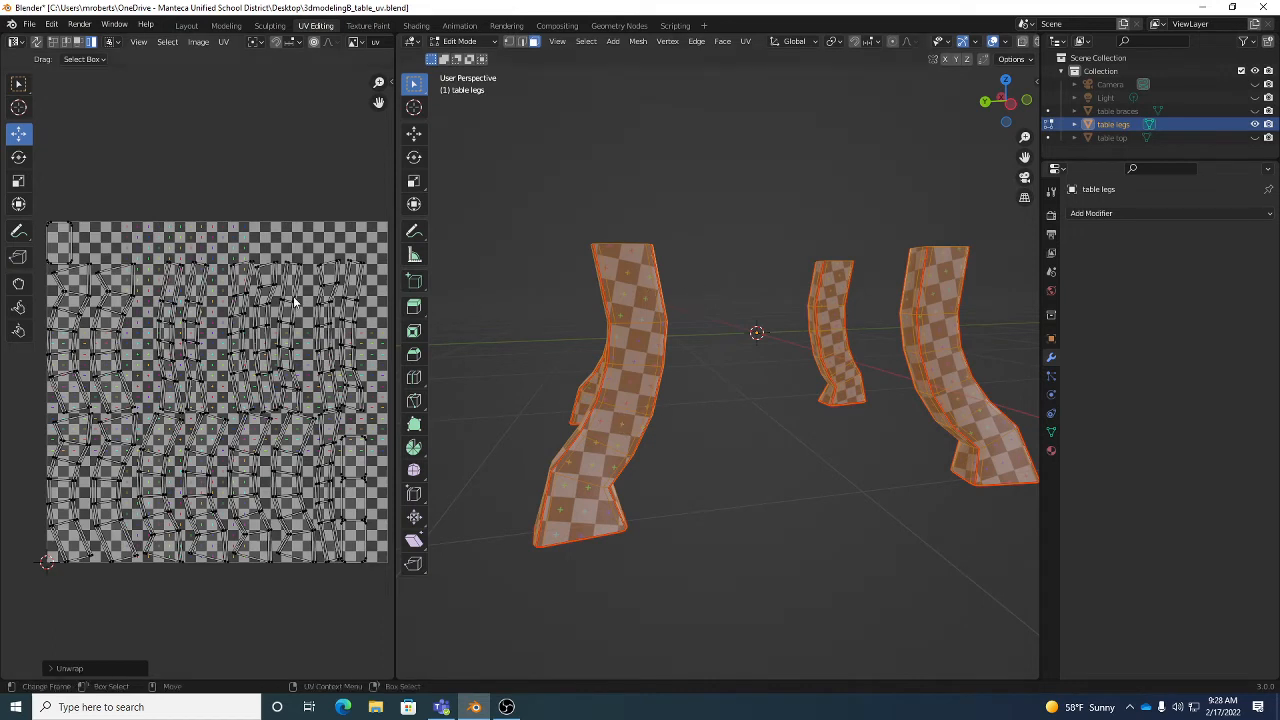
pyautogui.moveTo(770, 320); pyautogui.dragTo(620, 280, button='middle')
pyautogui.hotkey('ctrl', 'z')
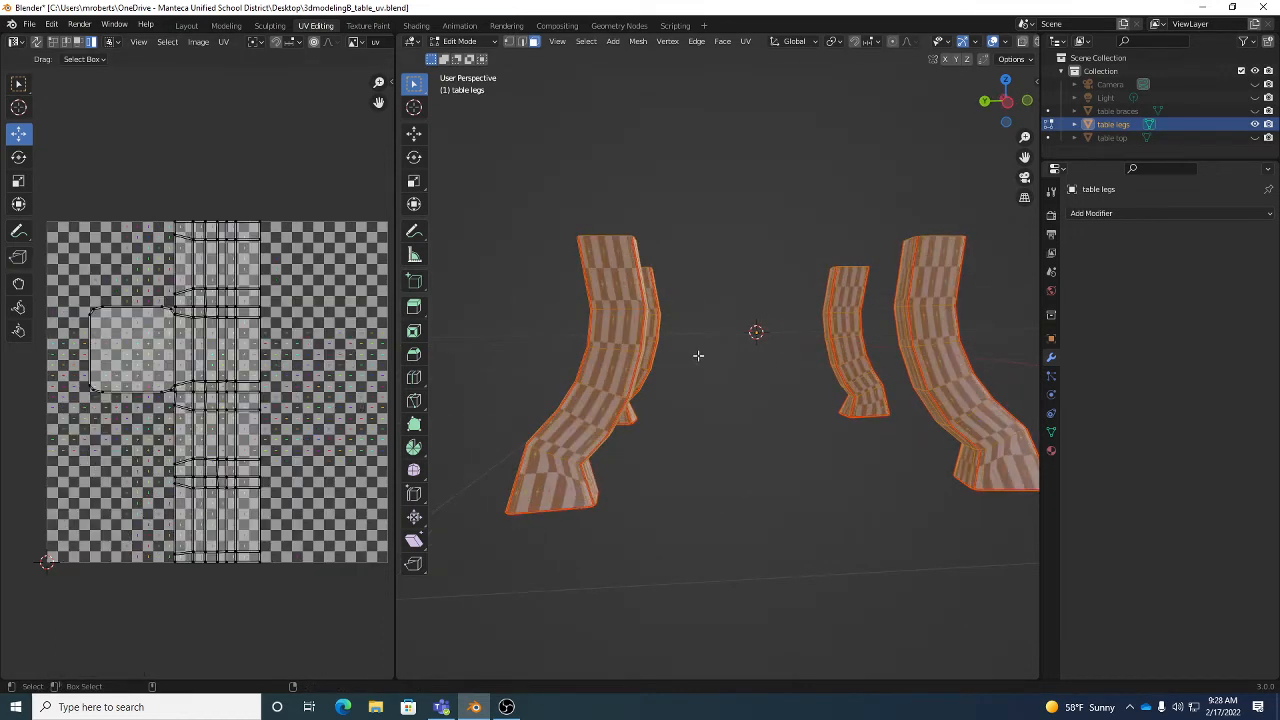
# - Unwrap all selected faces of the four table legs along the marked seams with the standard Unwrap method
pyautogui.moveTo(687, 366); pyautogui.dragTo(718, 366, button='middle')
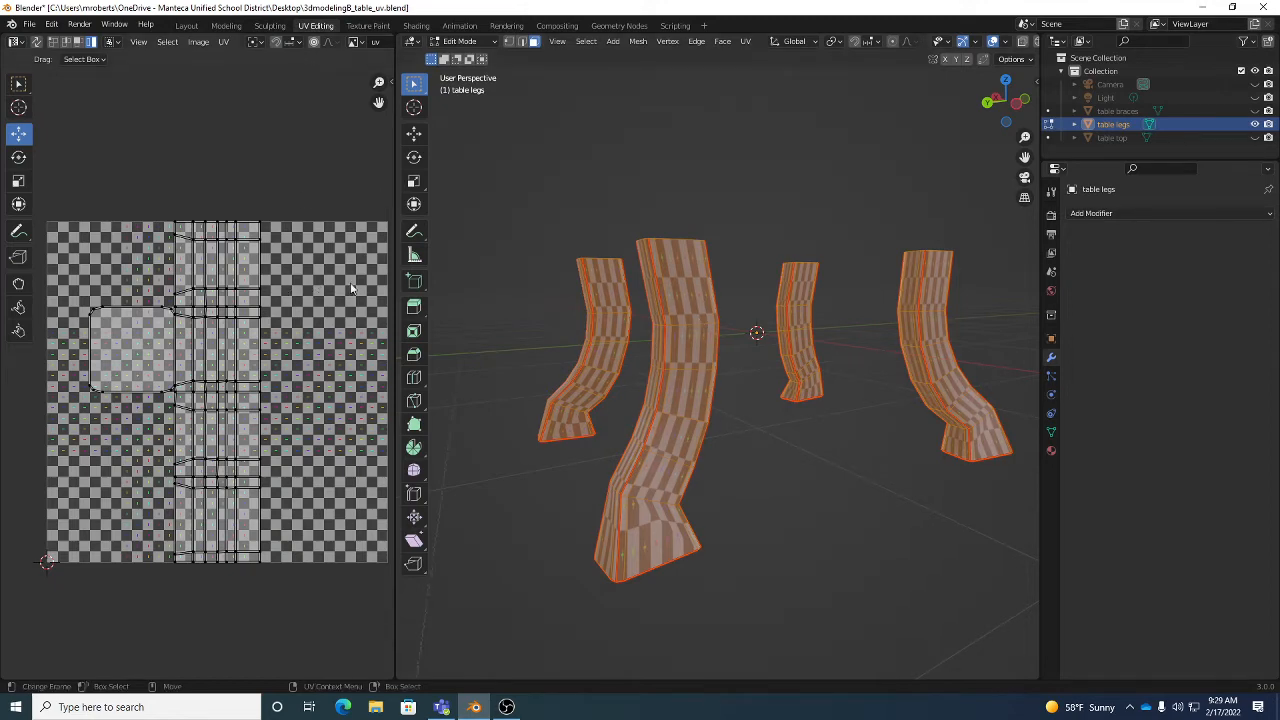
pyautogui.click(224, 42)
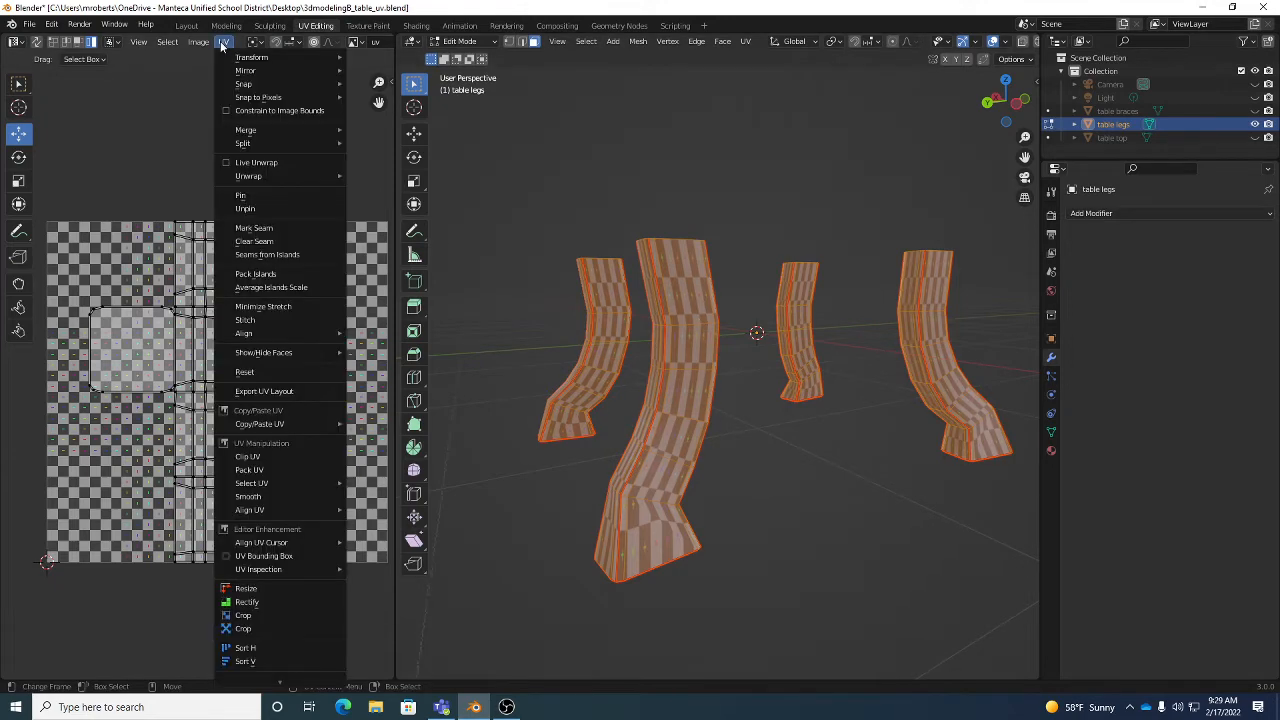
pyautogui.moveTo(248, 176)
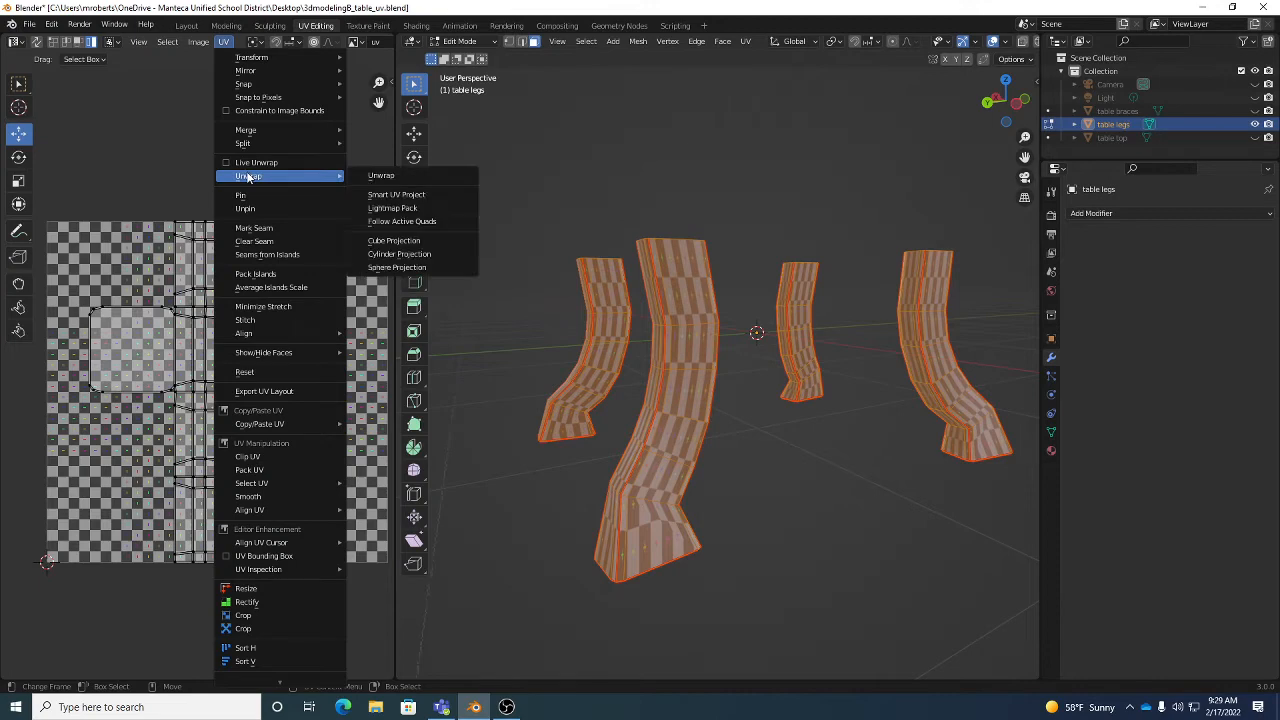
pyautogui.click(386, 175)
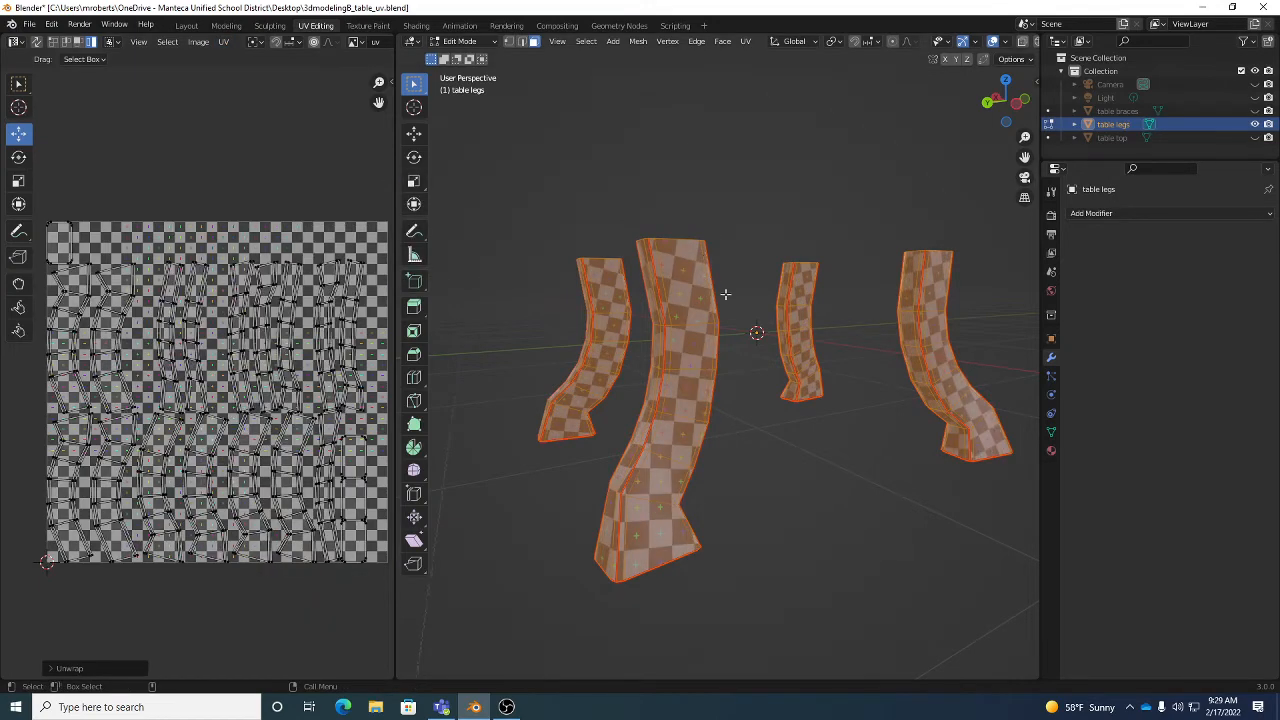
# - Inspect the checker pattern on the unwrapped table legs, deselect all their faces, and save the file
pyautogui.moveTo(724, 290); pyautogui.dragTo(702, 276, button='middle')
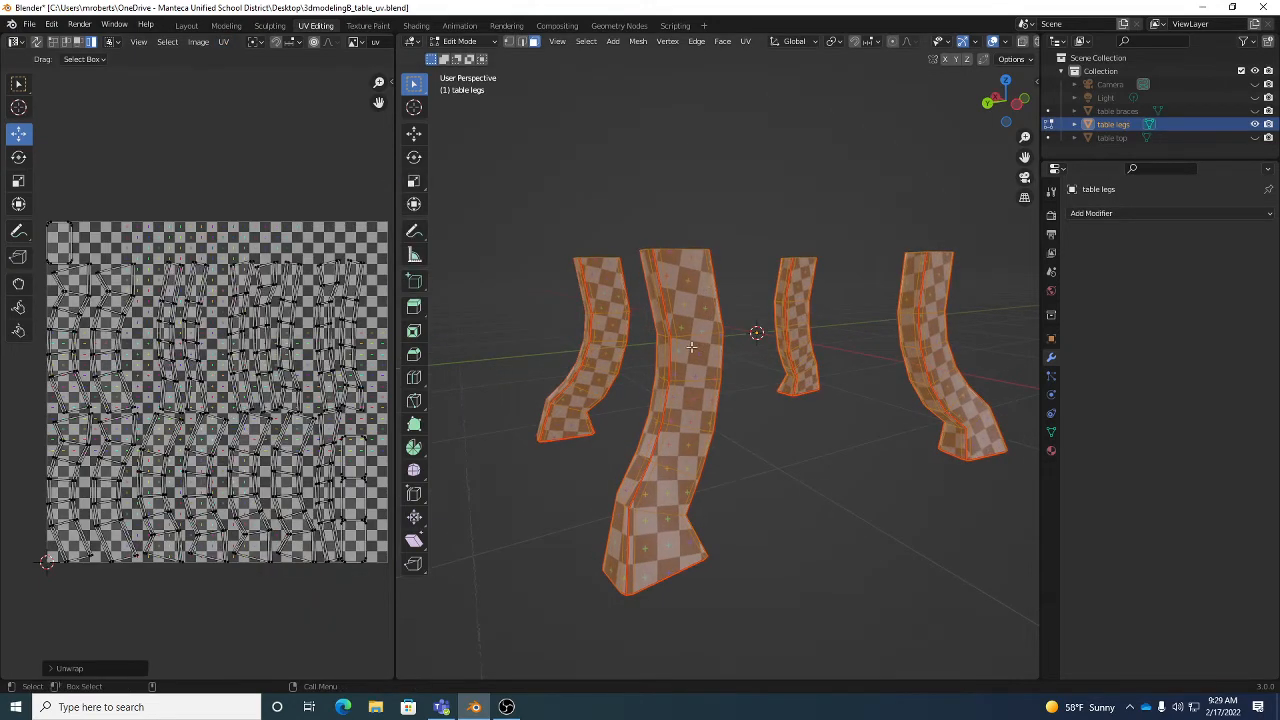
pyautogui.moveTo(692, 348); pyautogui.dragTo(1000, 362, button='middle')
pyautogui.moveTo(269, 289); pyautogui.dragTo(269, 276, button='middle')
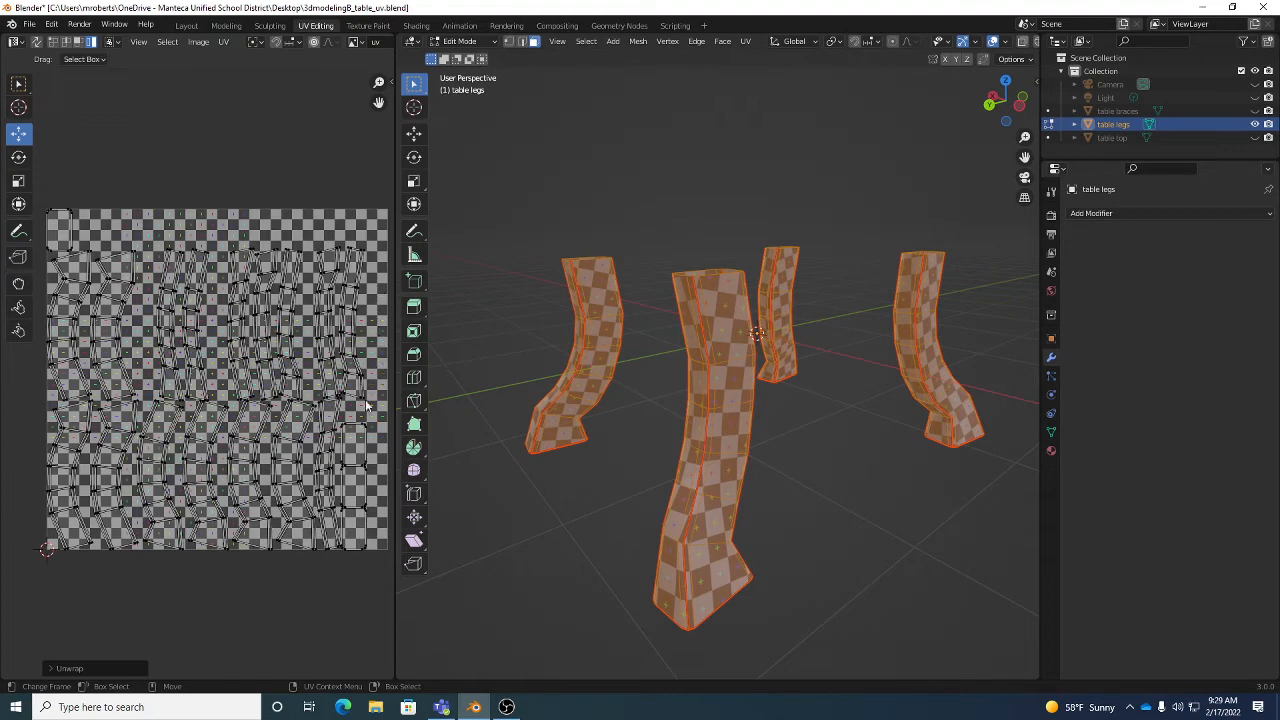
pyautogui.moveTo(277, 377); pyautogui.dragTo(249, 339, button='middle')
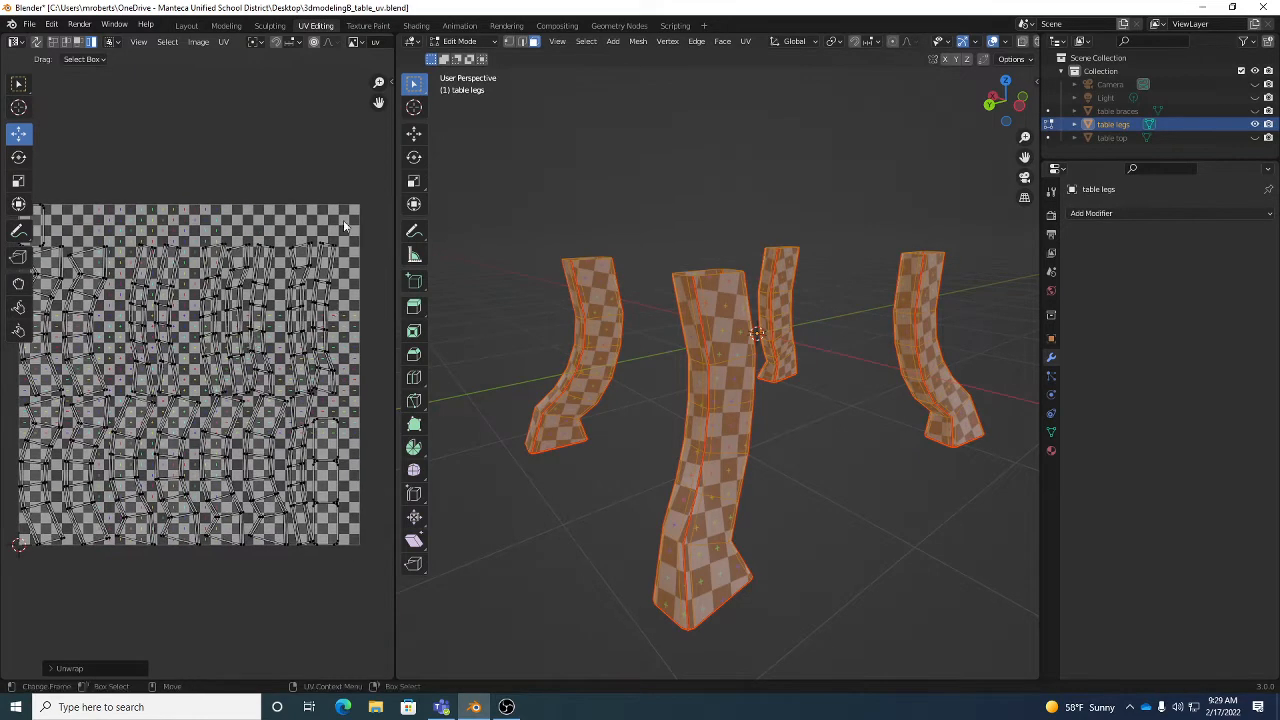
pyautogui.click(645, 225)
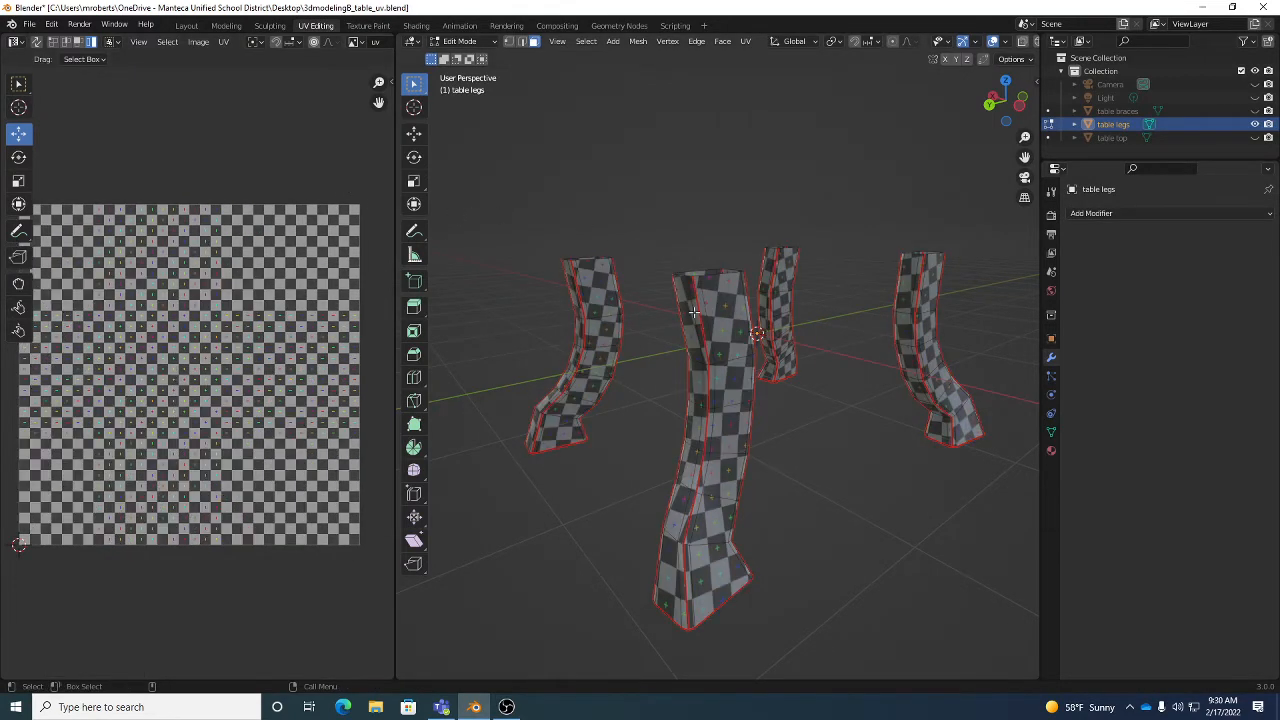
pyautogui.hotkey('ctrl', 's')
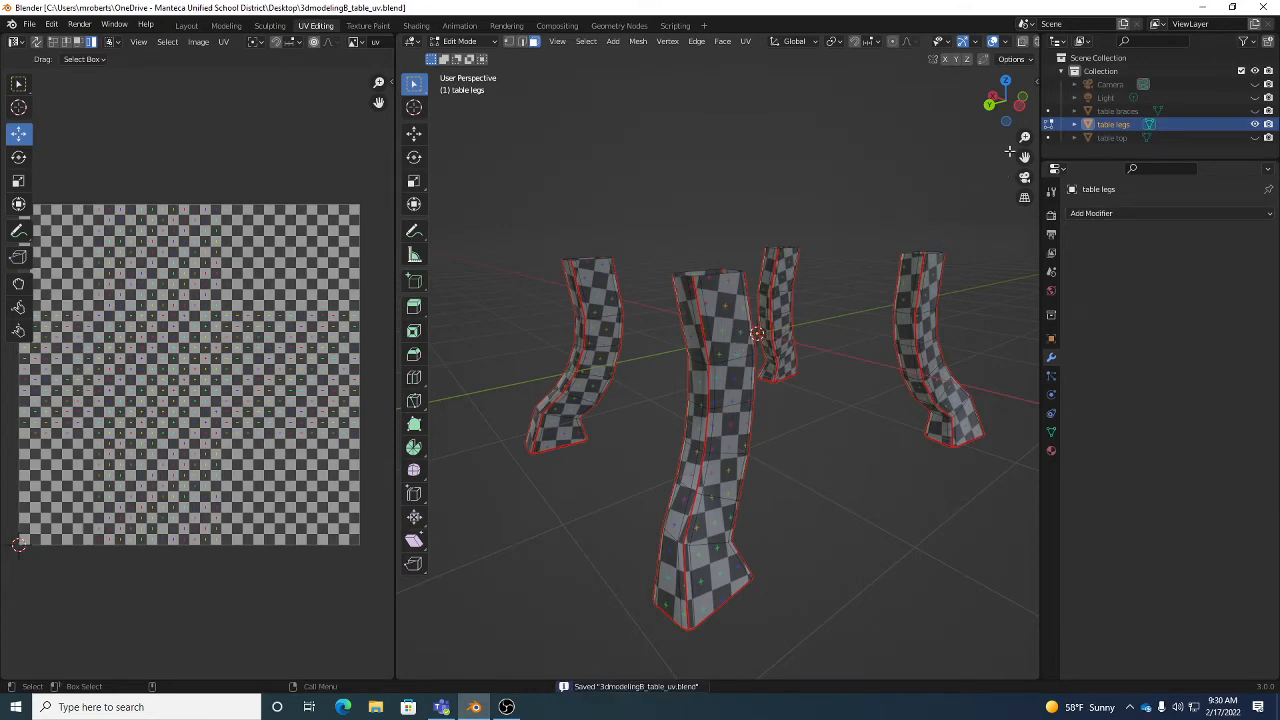
# - Return to Object Mode and isolate the table braces by showing and selecting them and hiding the table legs
pyautogui.press('Tab')
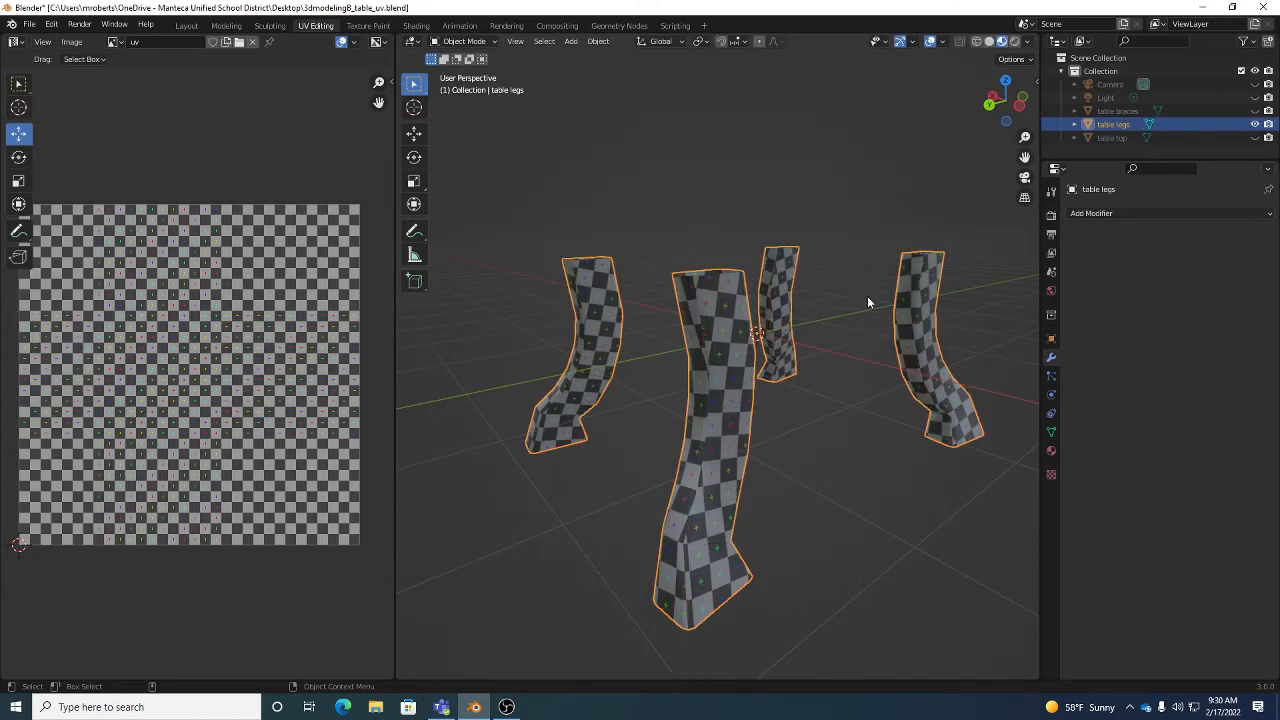
pyautogui.click(1255, 111)
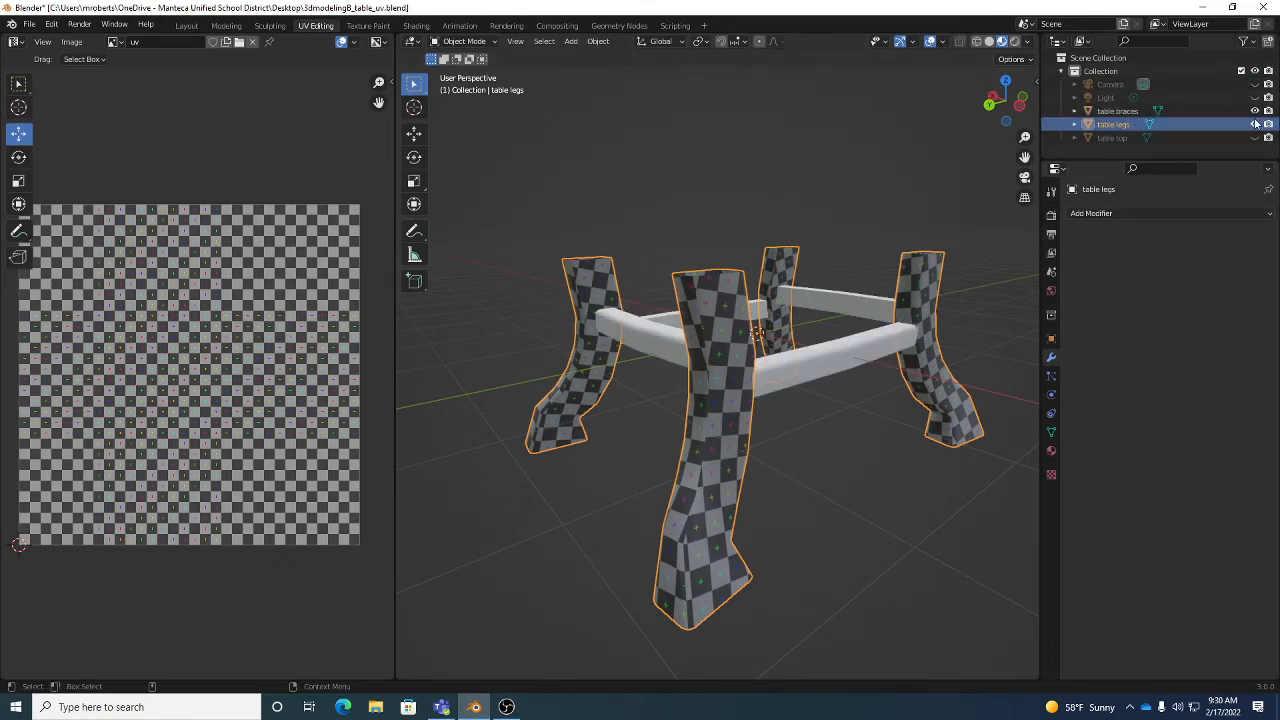
pyautogui.click(1117, 111)
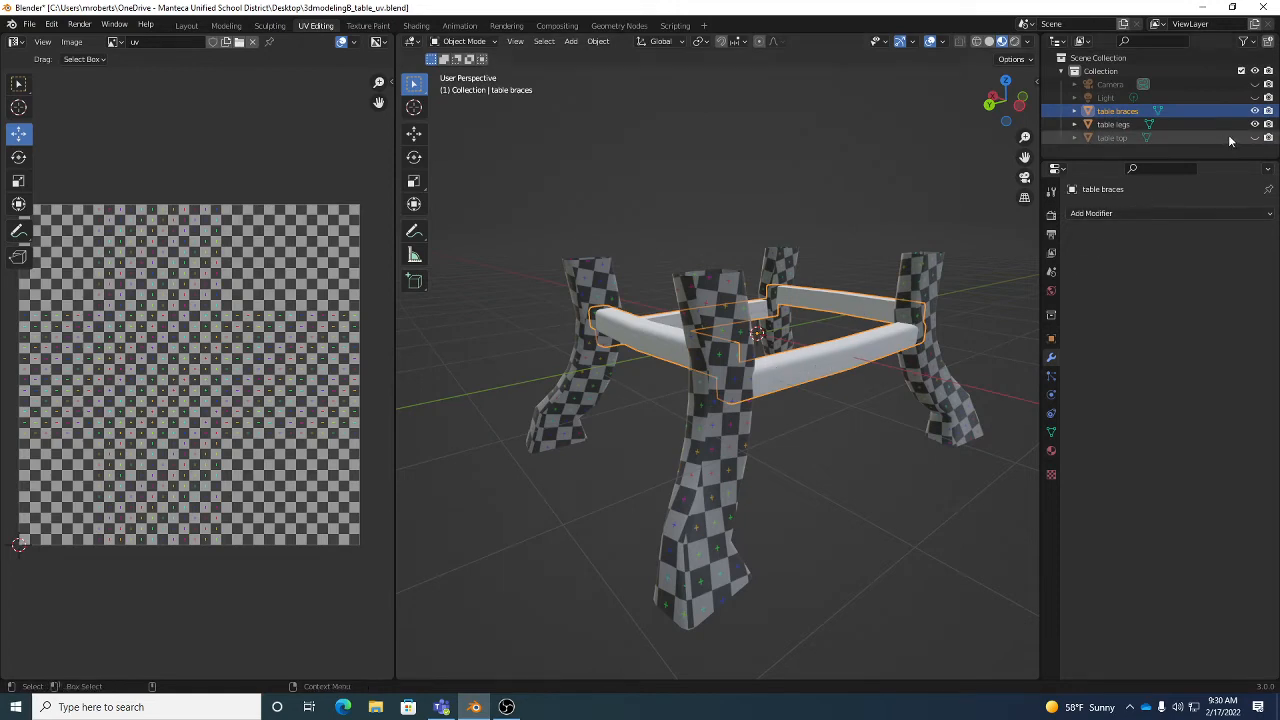
pyautogui.click(1255, 124)
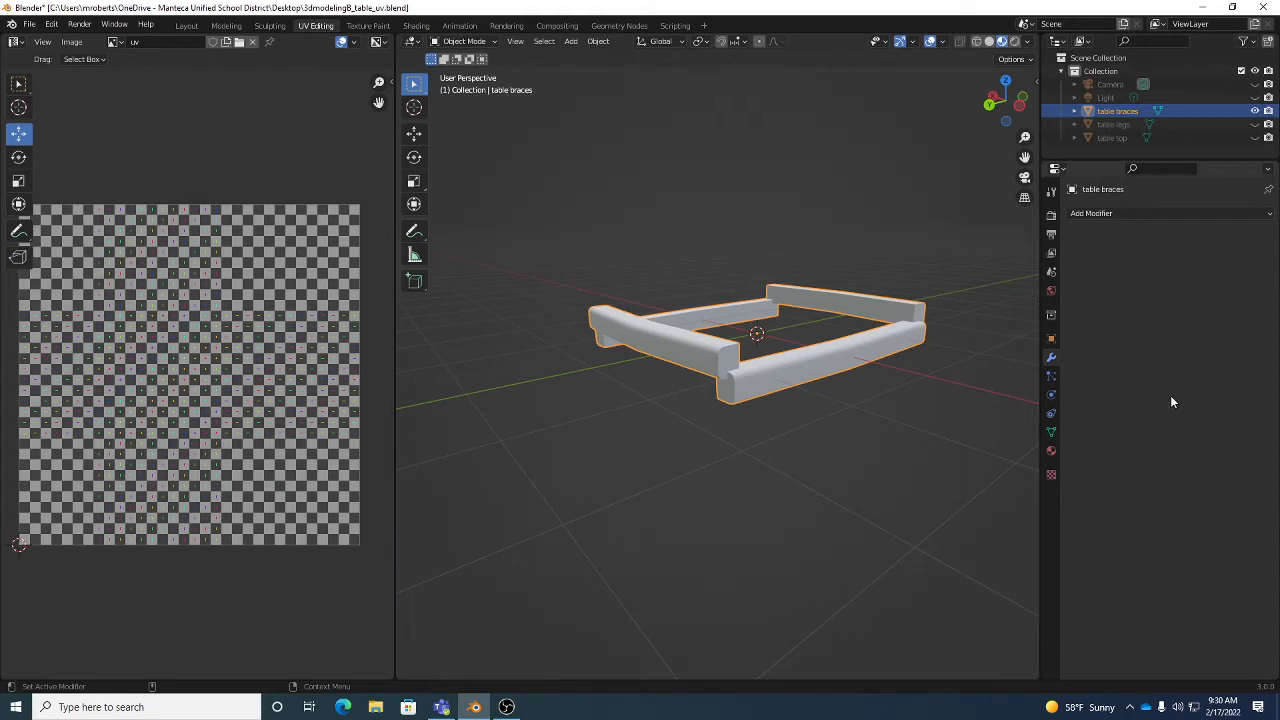
# - Rename the UV map of the table legs object as "table legs"
pyautogui.click(1126, 124)
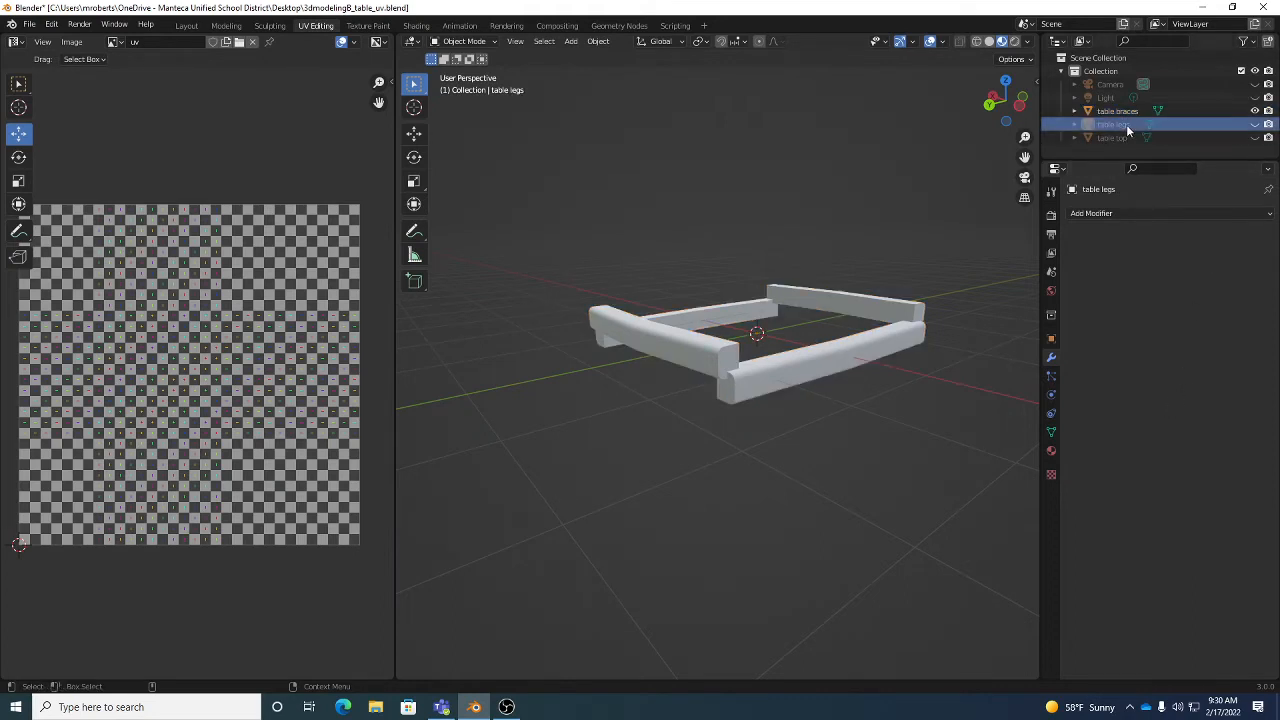
pyautogui.click(1051, 434)
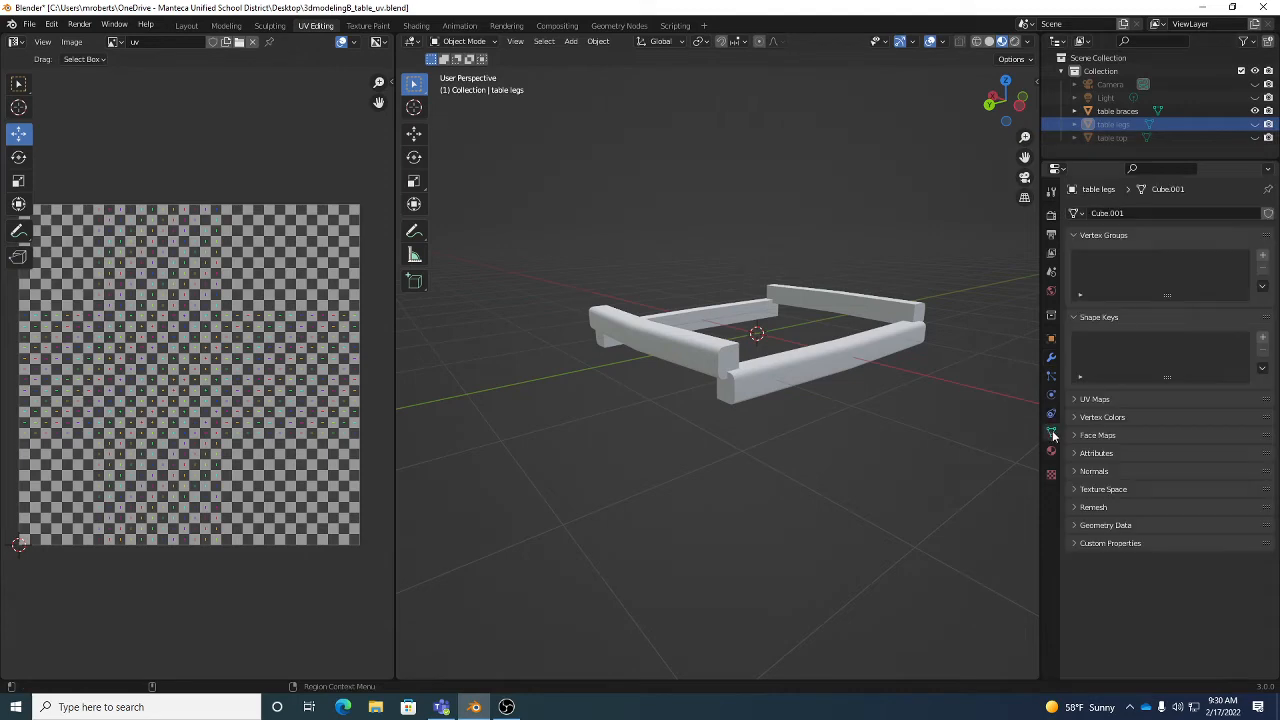
pyautogui.click(1100, 400)
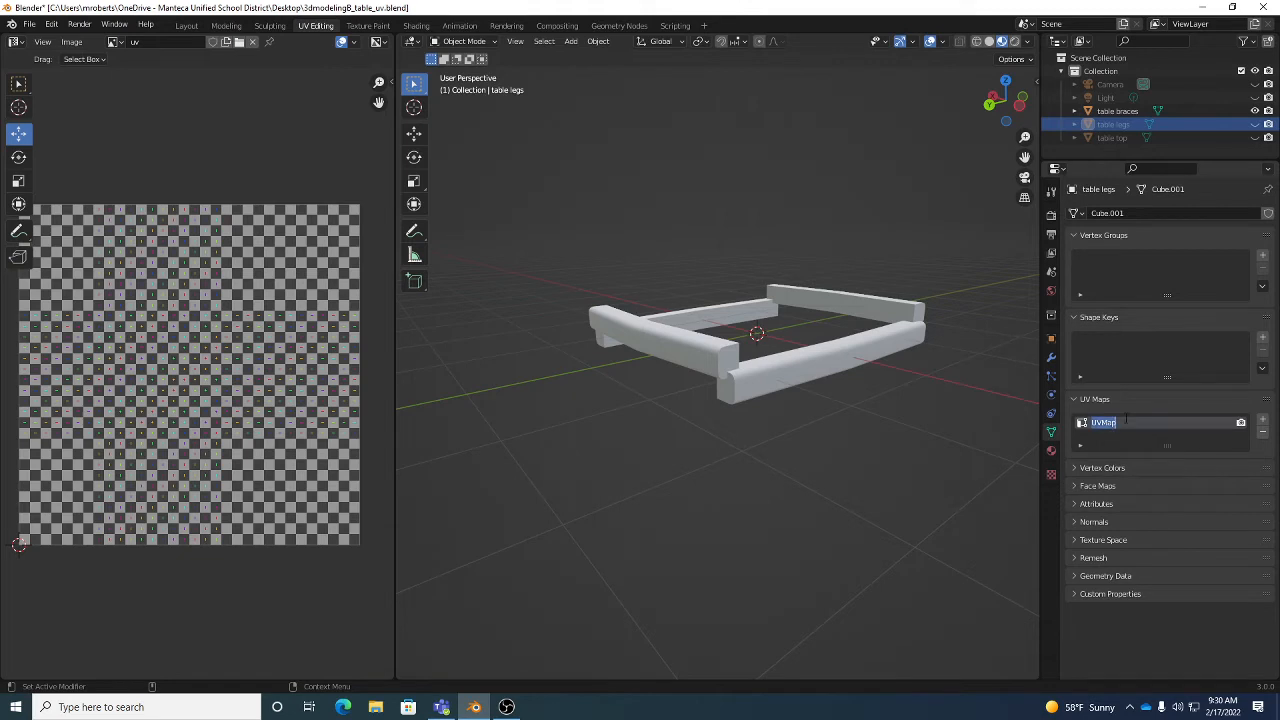
pyautogui.write('table legs')
pyautogui.press('Return')
# - Rename the UV map of the table top object as "table top"
pyautogui.click(1118, 137)
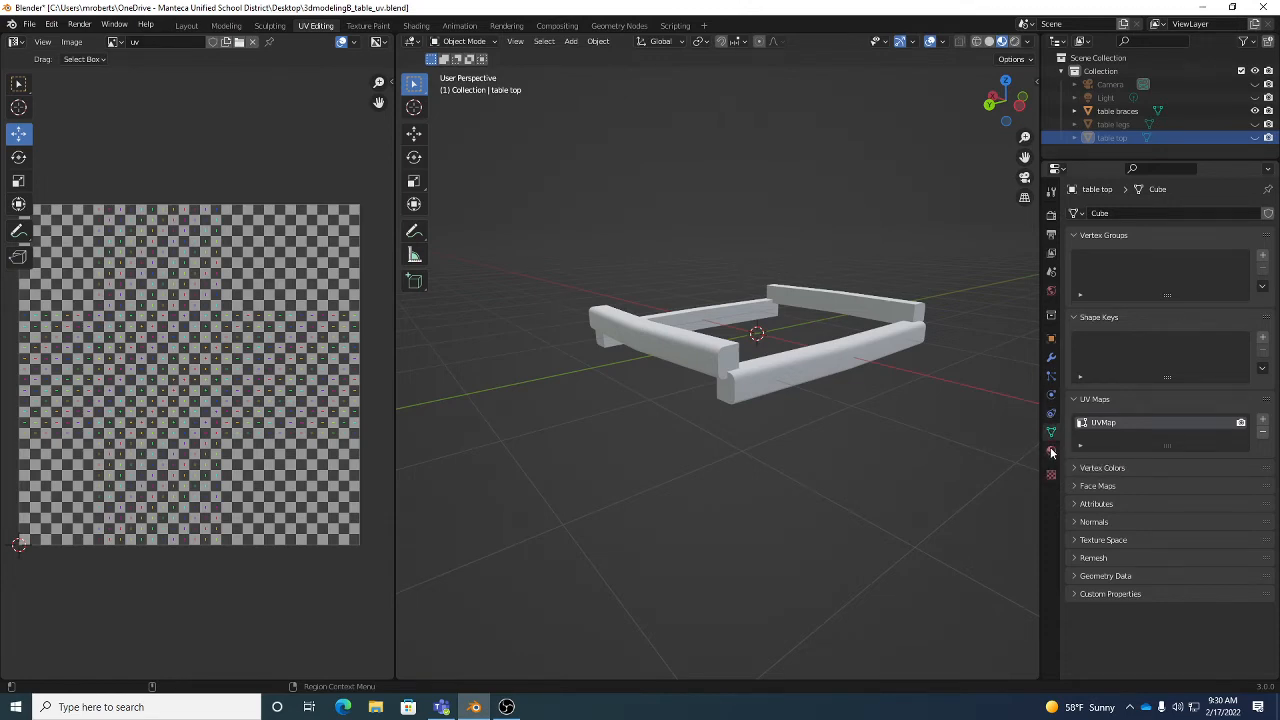
pyautogui.click(1095, 400)
pyautogui.click(1095, 400)
pyautogui.doubleClick(1115, 424)
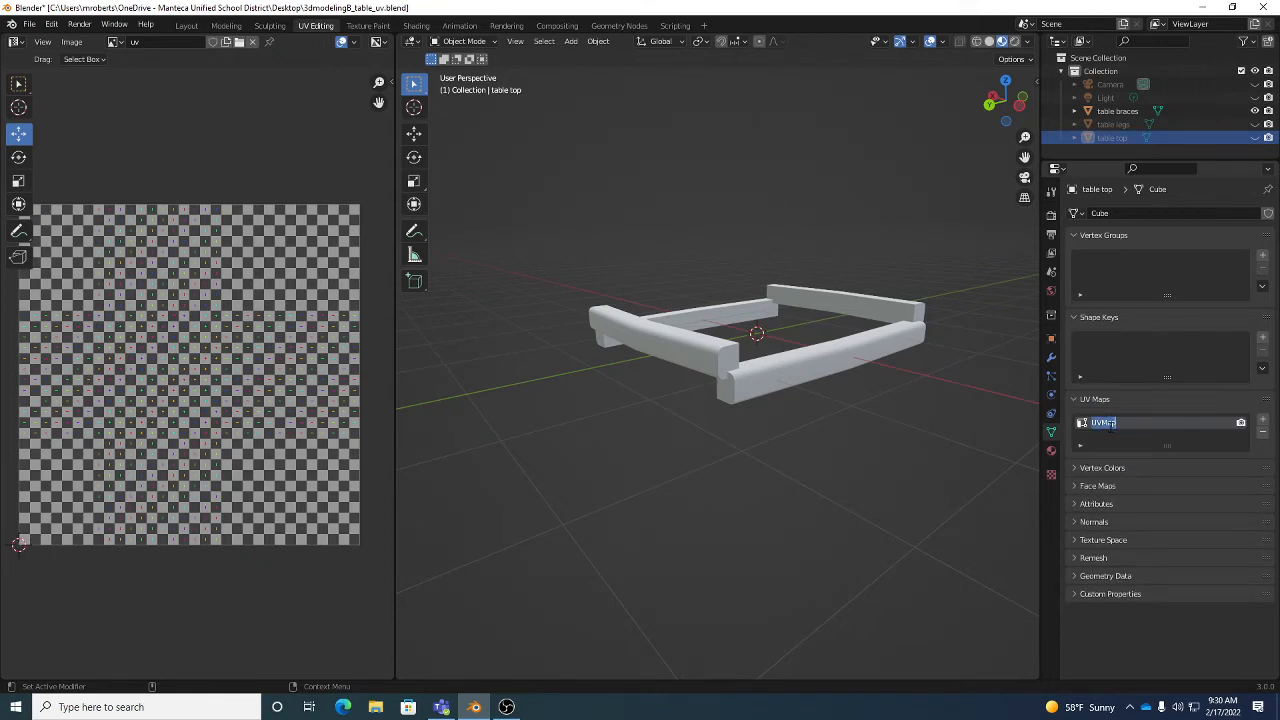
pyautogui.write('table top')
pyautogui.press('Return')
# - Rename the UV map of the table braces object as "table braces"
pyautogui.click(1180, 111)
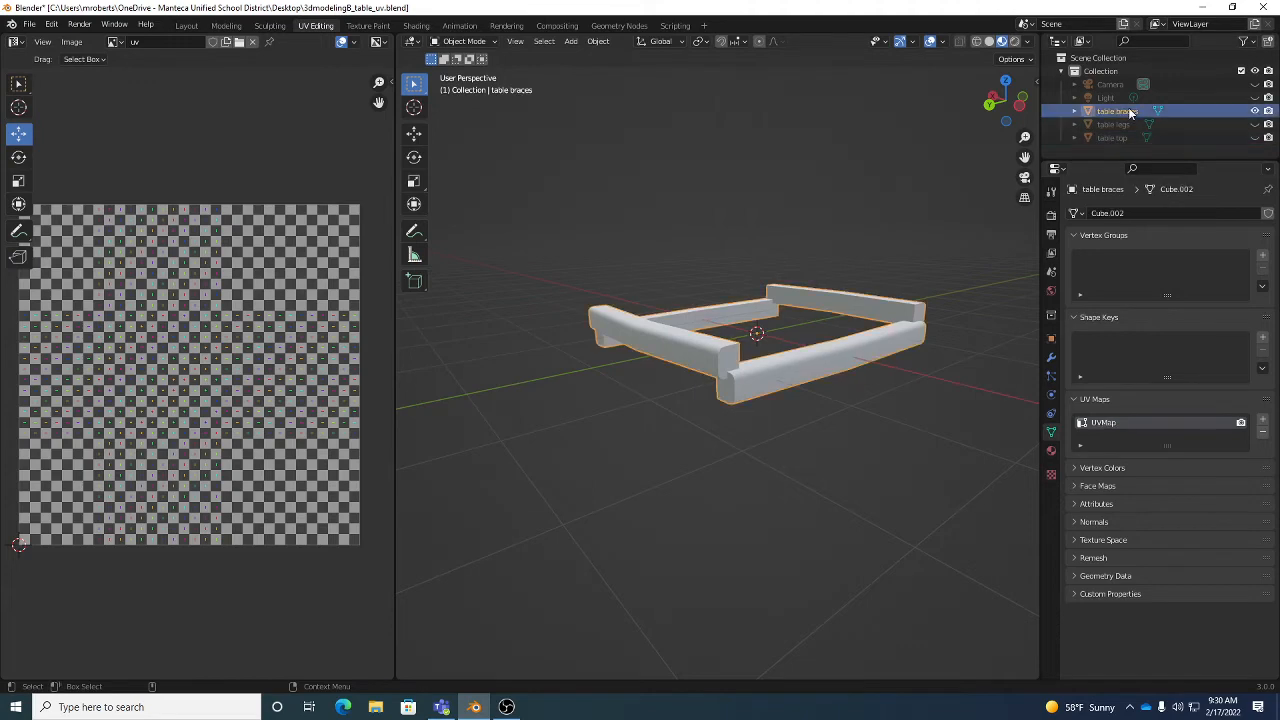
pyautogui.doubleClick(1113, 424)
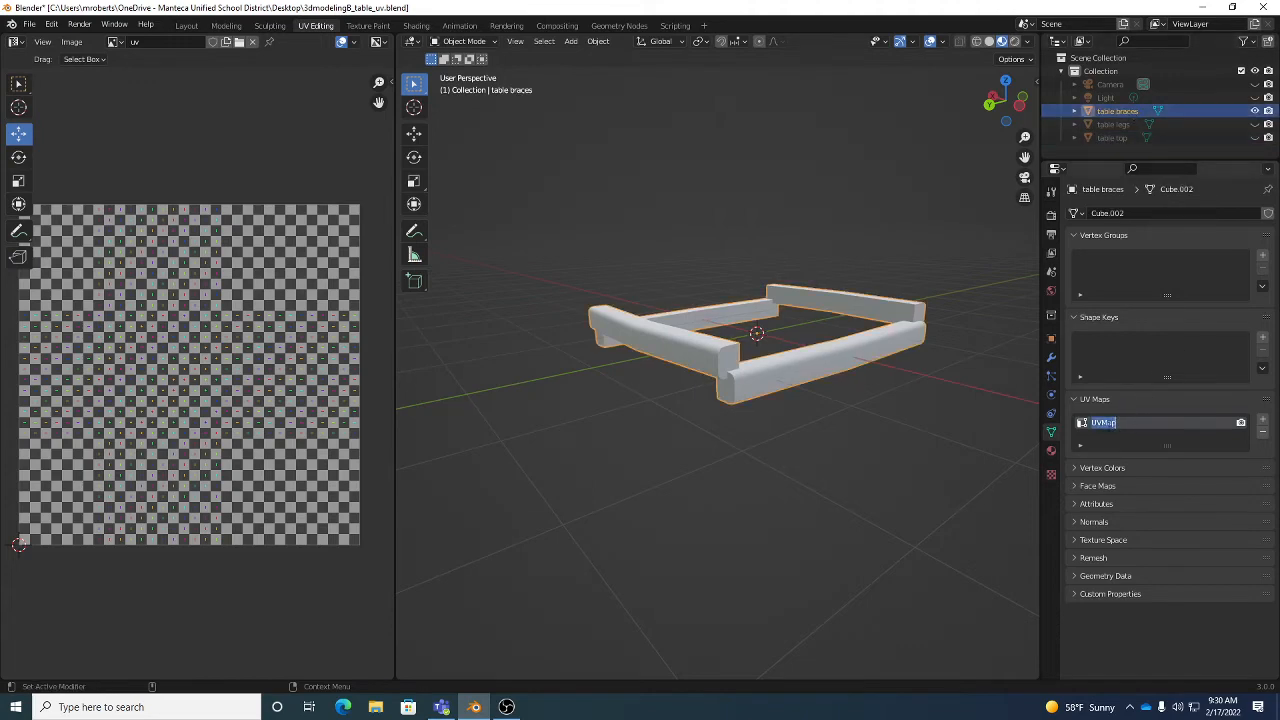
pyautogui.write('table braces')
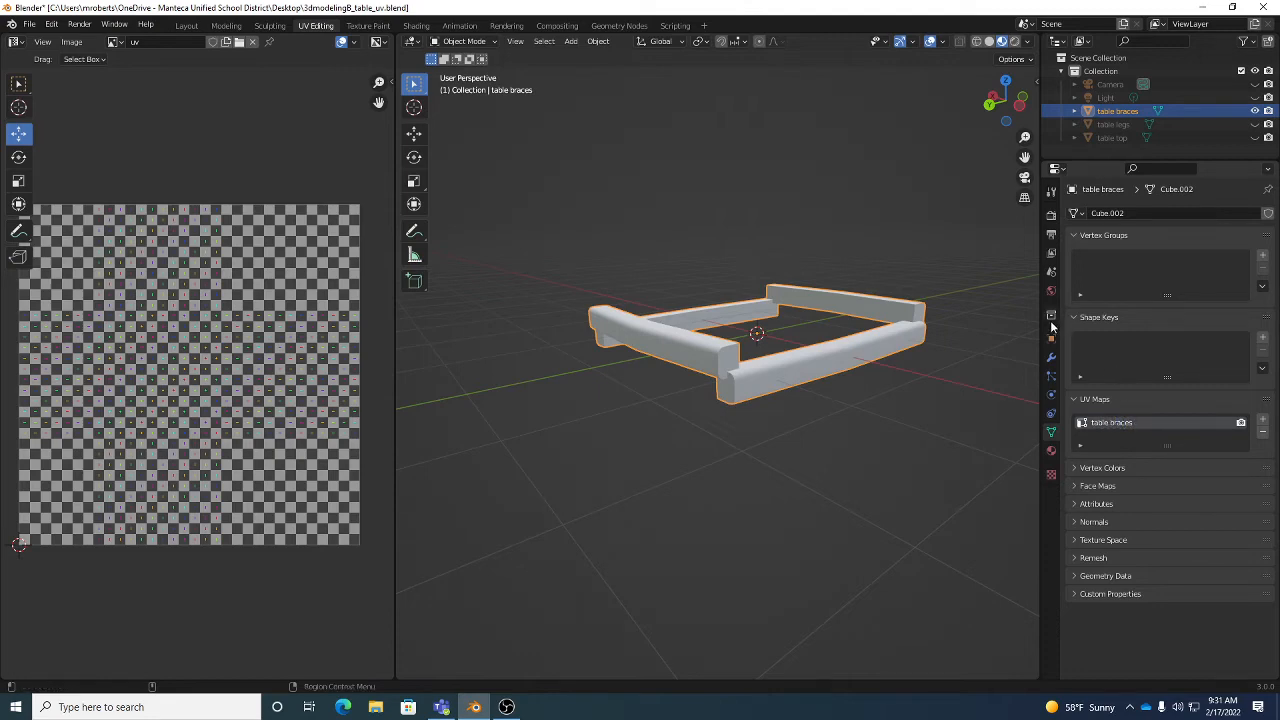
# - Assign the existing checker material "Material" to the table braces and switch the viewport to Solid shading
pyautogui.click(1051, 451)
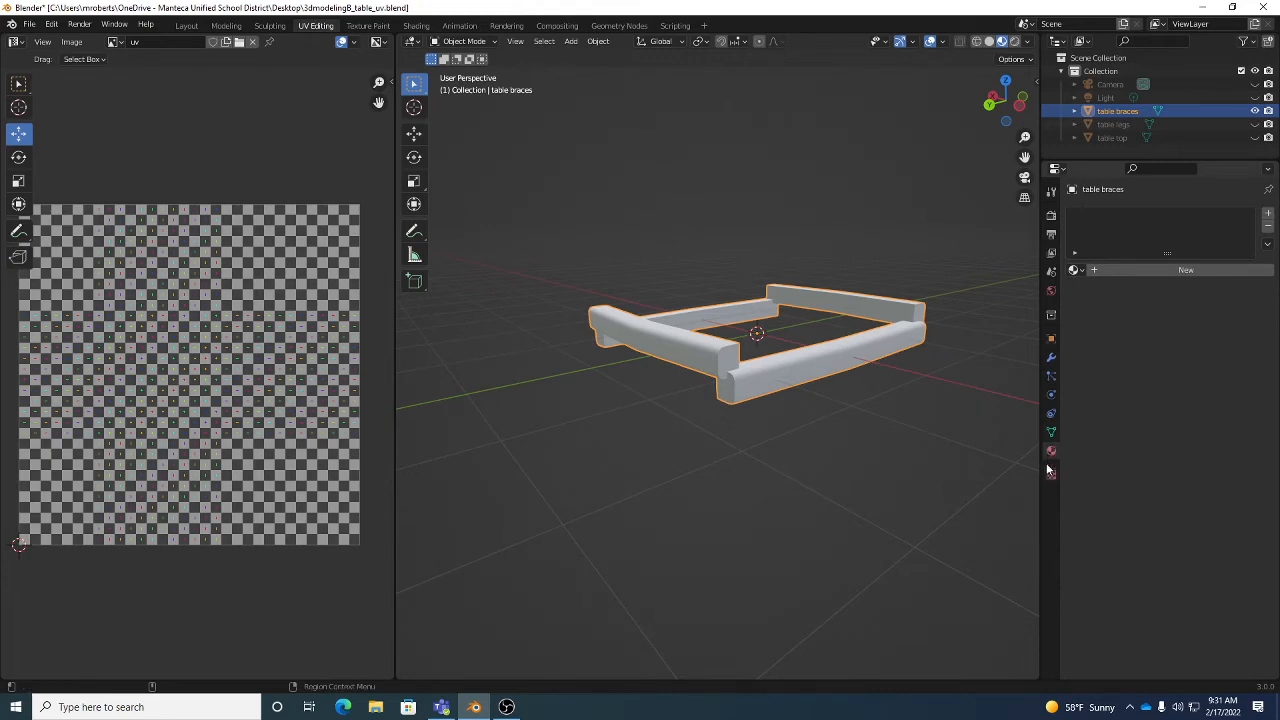
pyautogui.click(1076, 271)
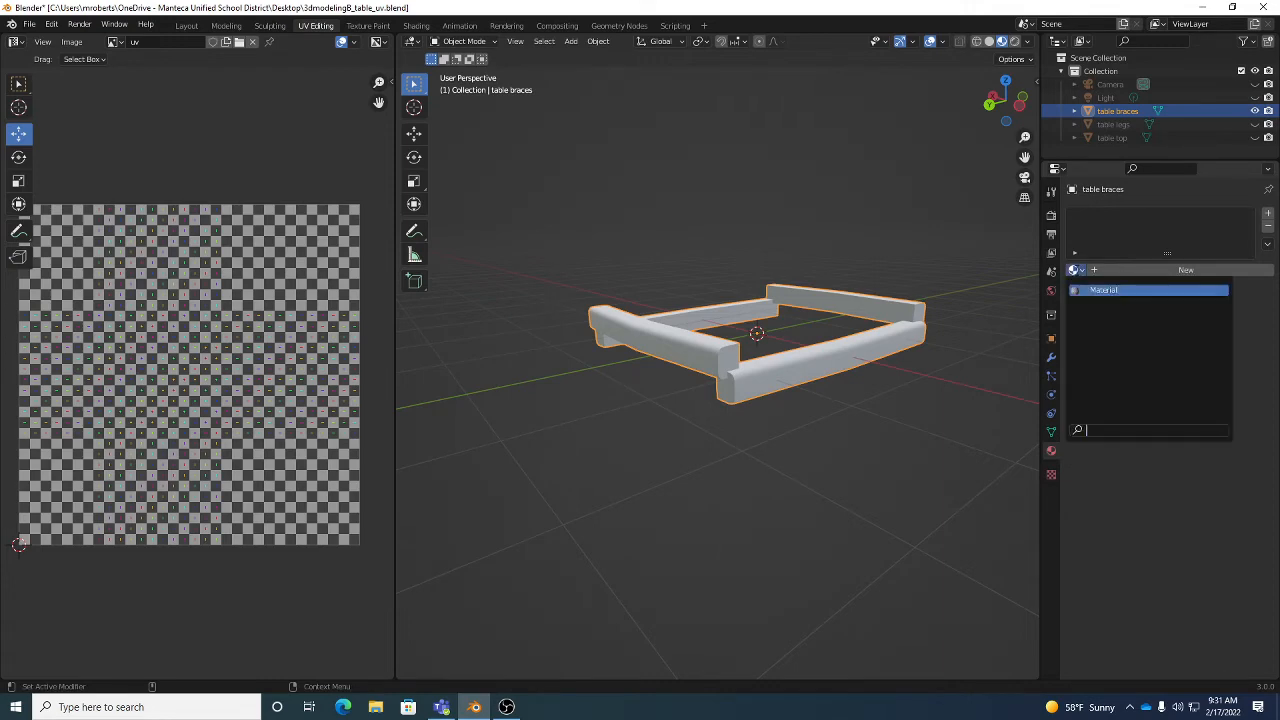
pyautogui.click(1100, 290)
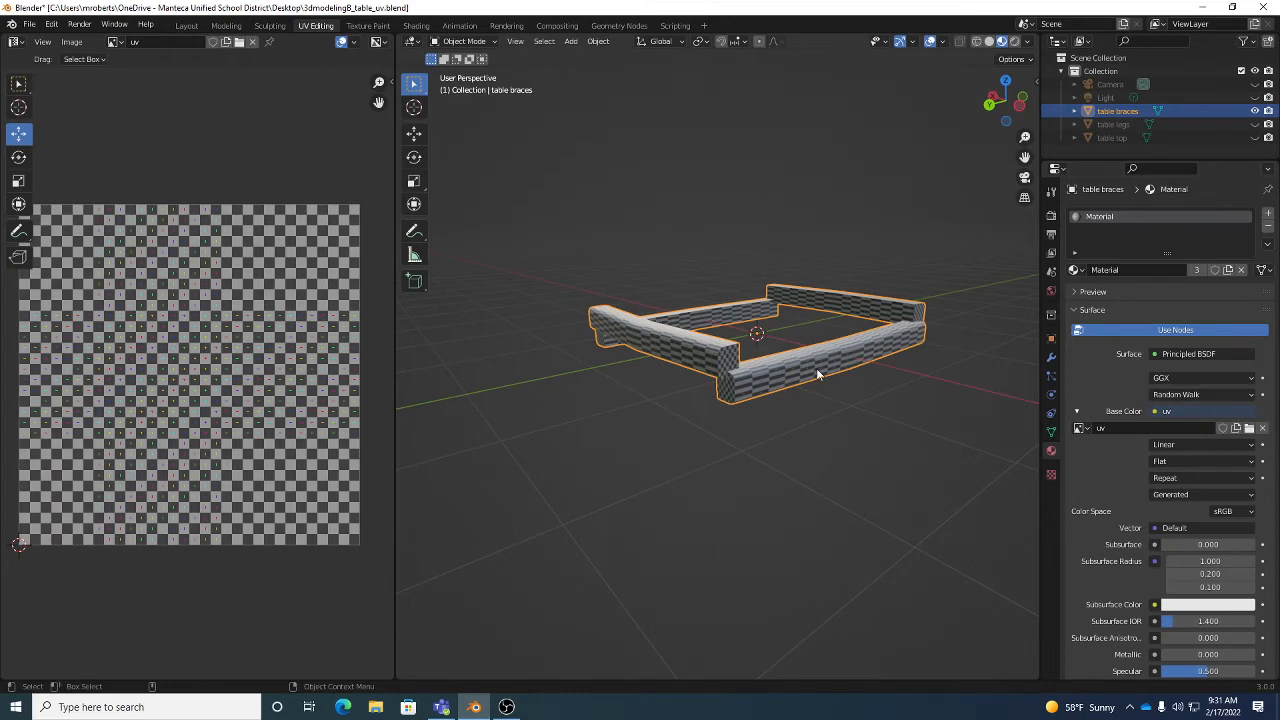
pyautogui.moveTo(816, 368); pyautogui.dragTo(846, 358, button='middle')
pyautogui.scroll(2, 815, 374)
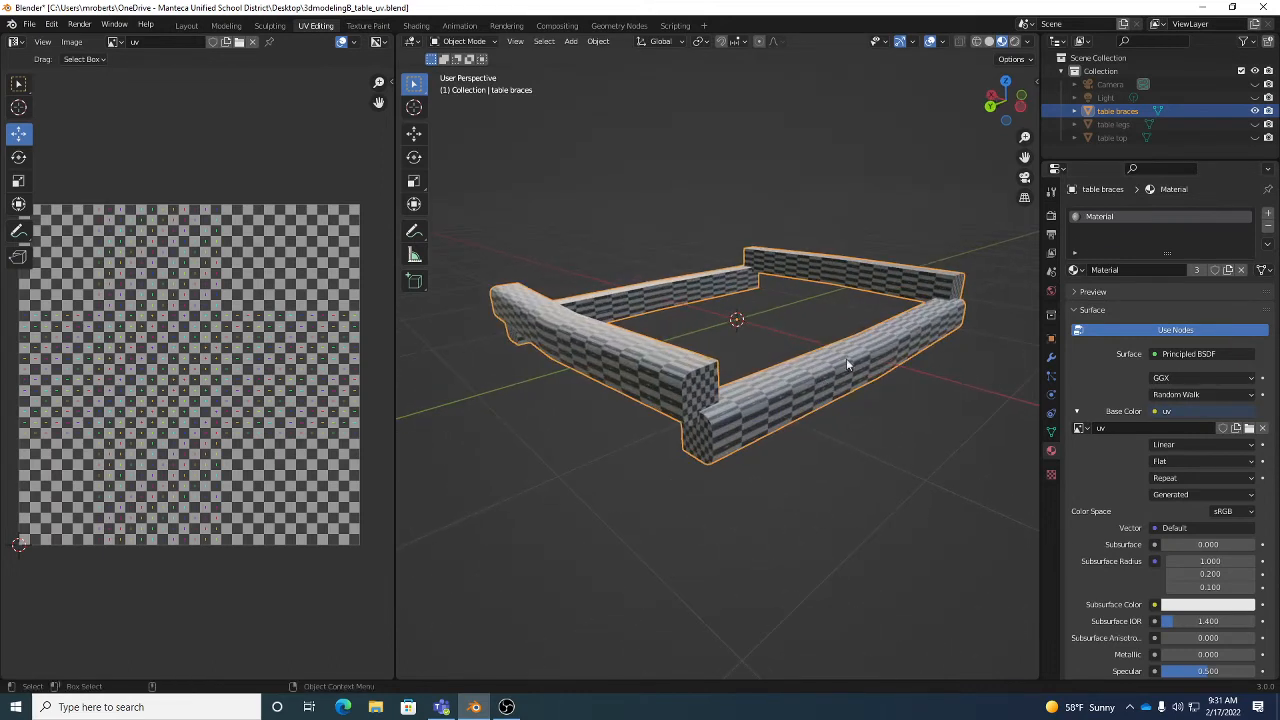
pyautogui.click(988, 41)
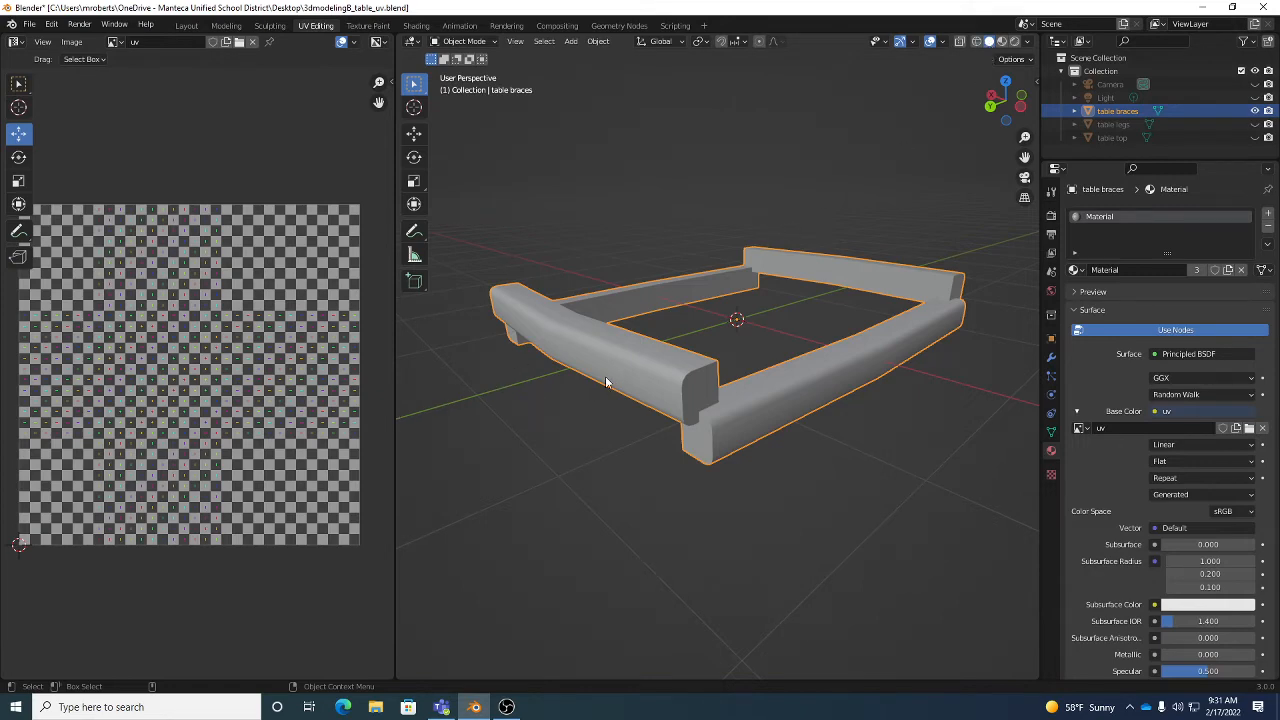
# - In Edit Mode, mark seams along the long inner edges and around both end faces of one table brace
pyautogui.press('Tab')
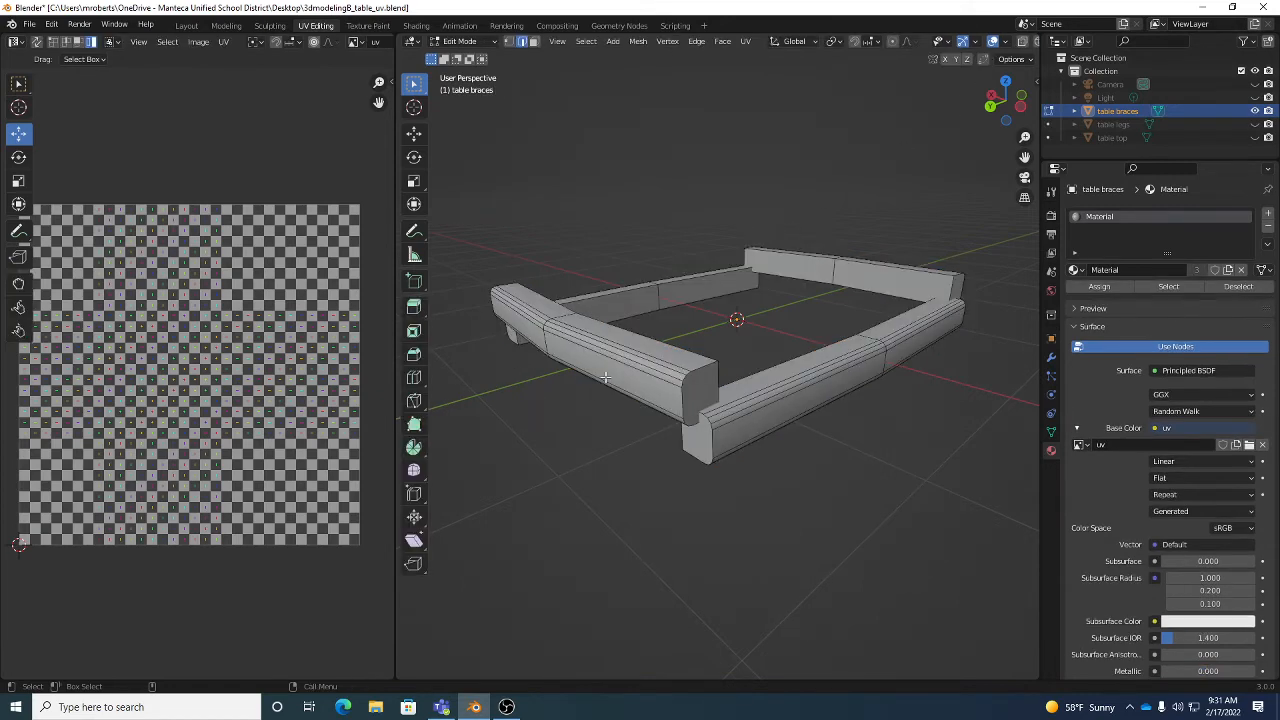
pyautogui.moveTo(843, 377); pyautogui.dragTo(913, 296, button='middle')
pyautogui.keyDown('alt'); pyautogui.click(851, 359); pyautogui.keyUp('alt')
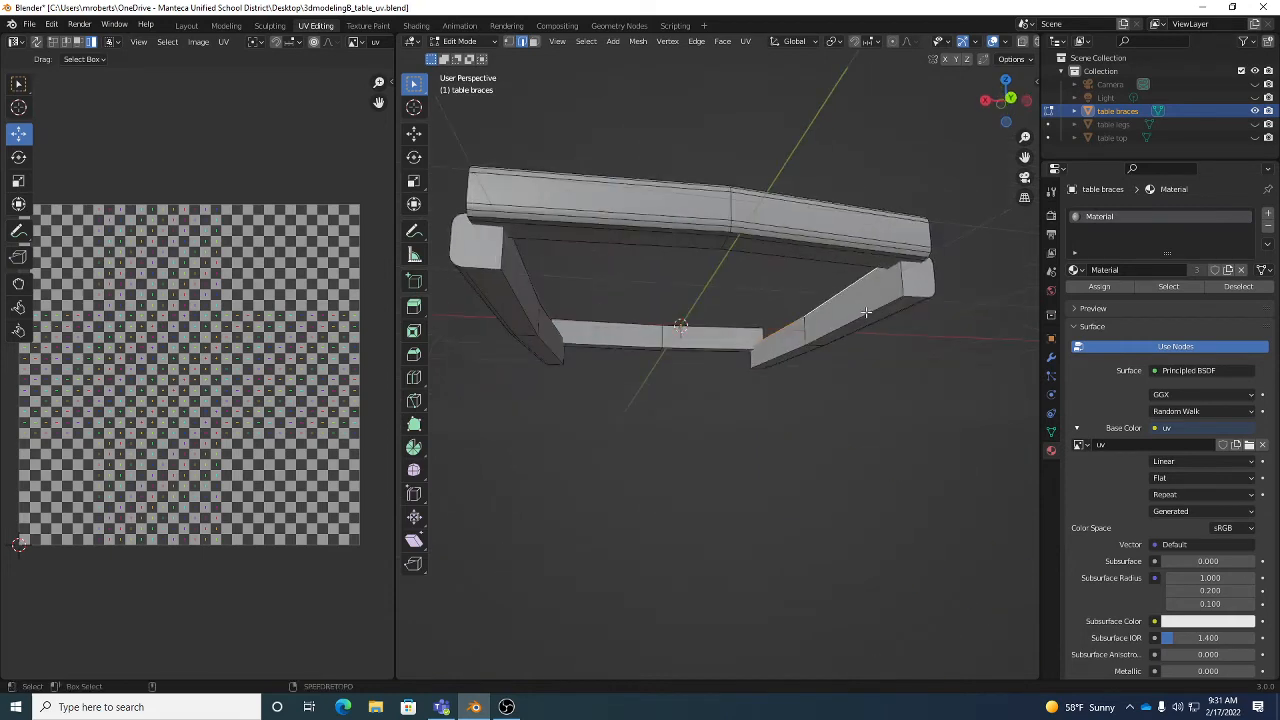
pyautogui.keyDown('alt'); pyautogui.keyDown('shift'); pyautogui.click(917, 294); pyautogui.keyUp('shift'); pyautogui.keyUp('alt')
pyautogui.moveTo(700, 325); pyautogui.dragTo(922, 336, button='middle')
pyautogui.keyDown('alt'); pyautogui.keyDown('shift'); pyautogui.click(650, 246); pyautogui.keyUp('shift'); pyautogui.keyUp('alt')
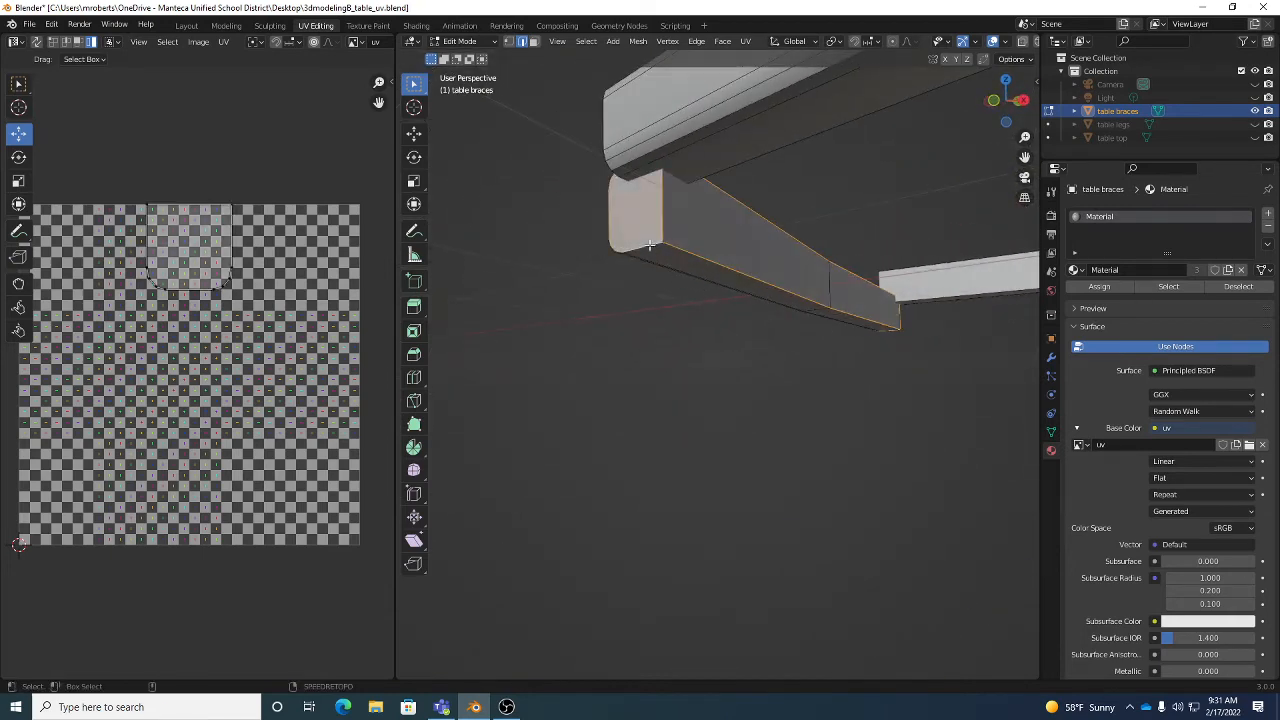
pyautogui.moveTo(645, 217); pyautogui.dragTo(752, 315, button='middle')
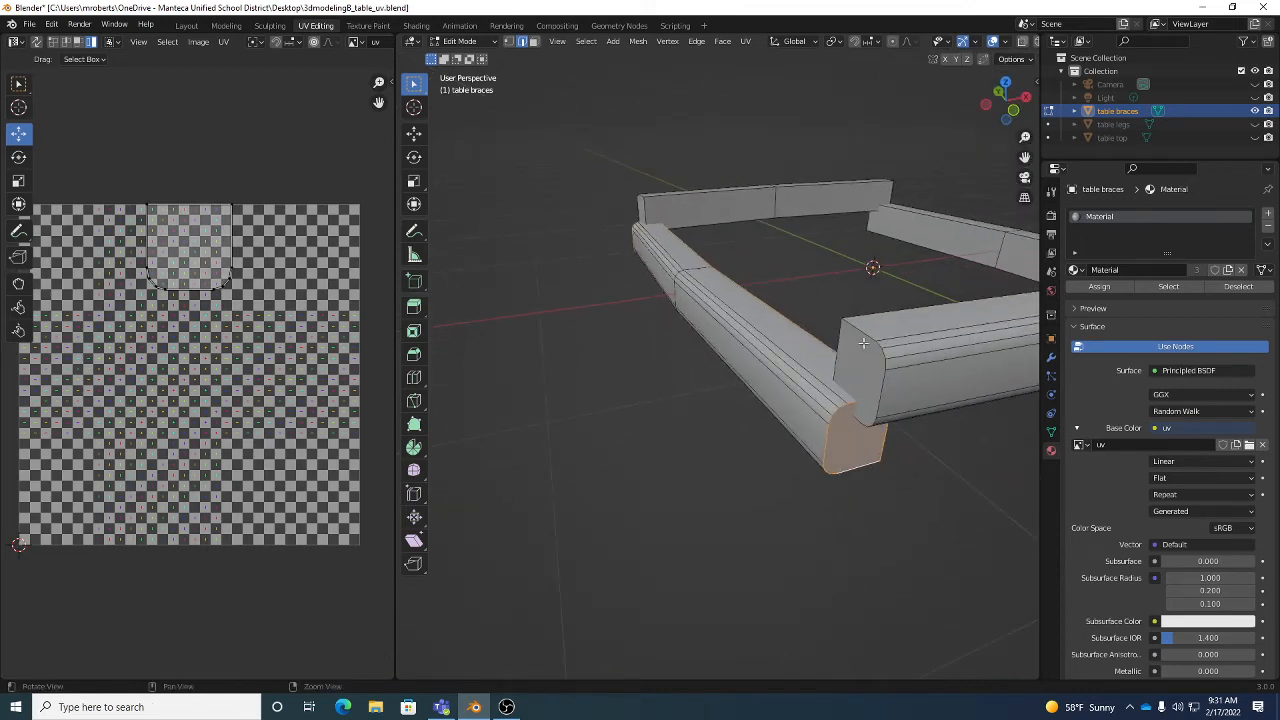
pyautogui.moveTo(743, 397); pyautogui.dragTo(891, 399, button='middle')
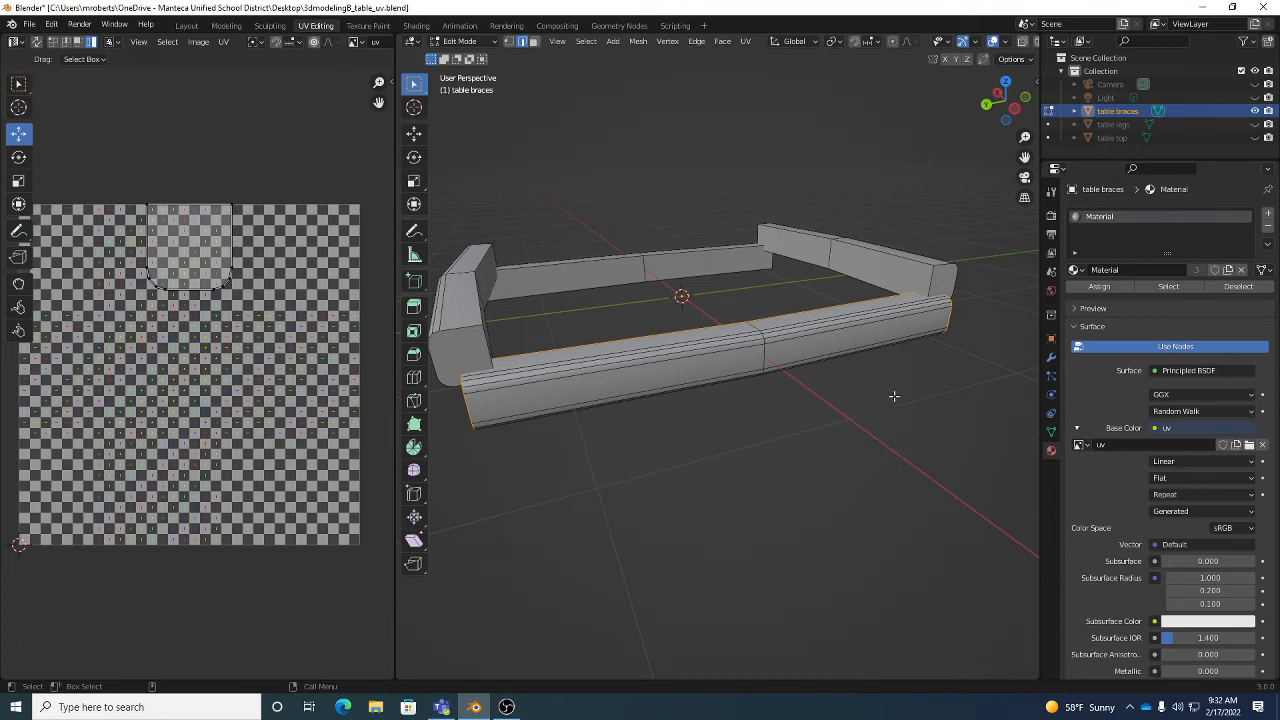
pyautogui.hotkey('ctrl', 'e')
pyautogui.click(896, 394)
# - Mark seams on the adjoining second brace along its long inner edges and around both end faces
pyautogui.moveTo(768, 412); pyautogui.dragTo(750, 456, button='middle')
pyautogui.click(702, 366)
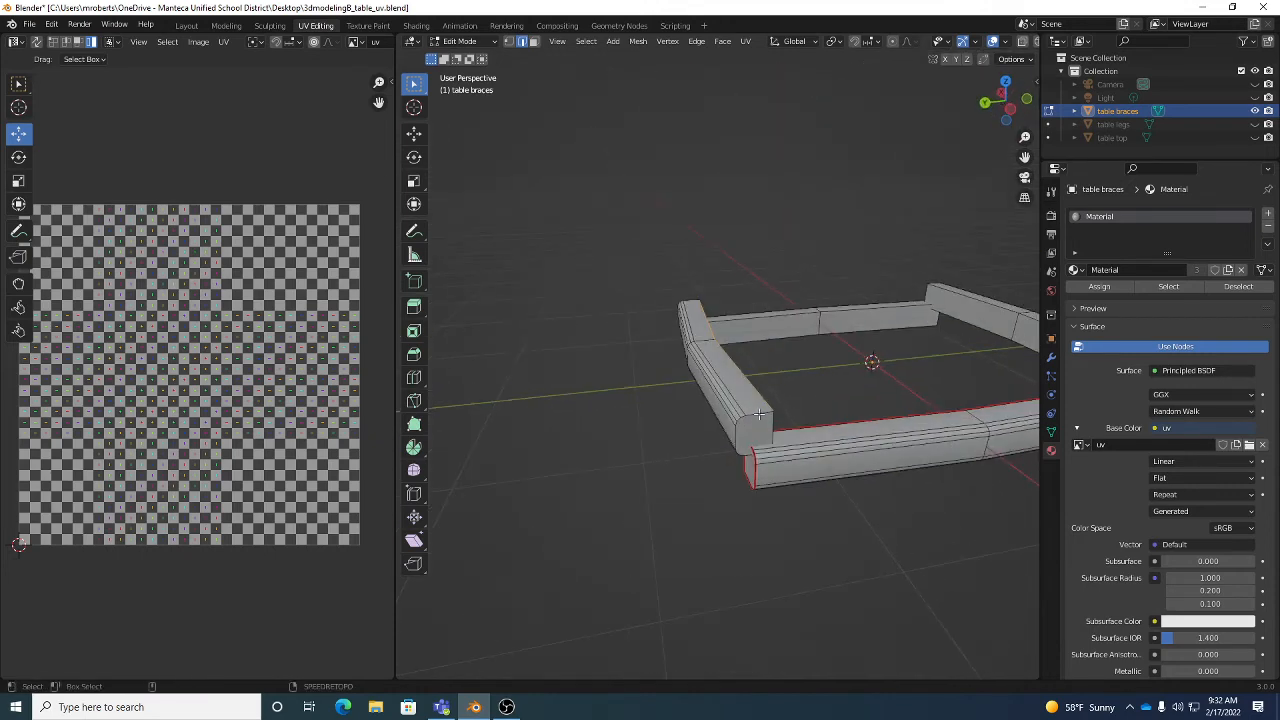
pyautogui.keyDown('alt'); pyautogui.keyDown('shift'); pyautogui.click(757, 415); pyautogui.keyUp('shift'); pyautogui.keyUp('alt')
pyautogui.moveTo(712, 412); pyautogui.dragTo(860, 390, button='middle')
pyautogui.keyDown('alt'); pyautogui.keyDown('shift'); pyautogui.click(671, 378); pyautogui.keyUp('shift'); pyautogui.keyUp('alt')
pyautogui.moveTo(671, 378); pyautogui.dragTo(786, 404, button='middle')
pyautogui.moveTo(909, 400); pyautogui.dragTo(780, 298, button='middle')
pyautogui.rightClick(922, 456)
pyautogui.click(922, 456)
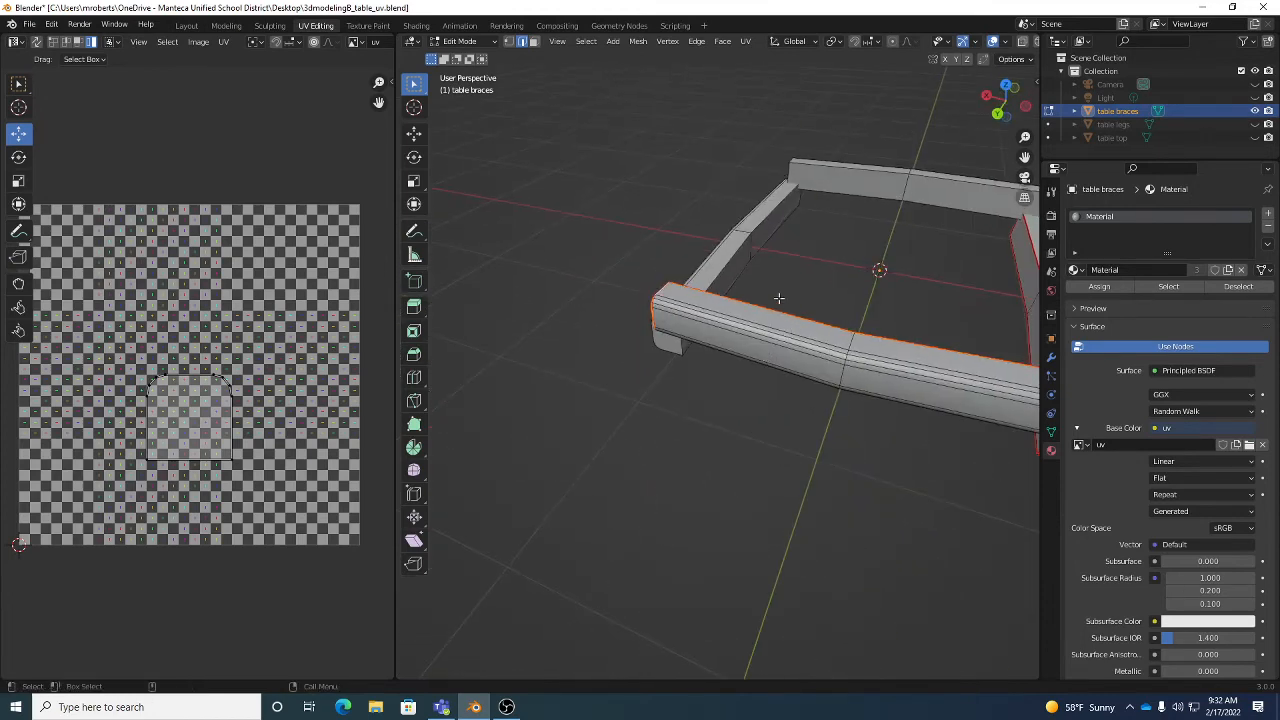
# - Clear the selection and mark seams on the third brace along its inner edges and end-face outlines
pyautogui.hotkey('alt', 'a')
pyautogui.moveTo(734, 258); pyautogui.dragTo(737, 320, button='middle')
pyautogui.keyDown('alt'); pyautogui.keyDown('shift'); pyautogui.click(734, 236); pyautogui.keyUp('shift'); pyautogui.keyUp('alt')
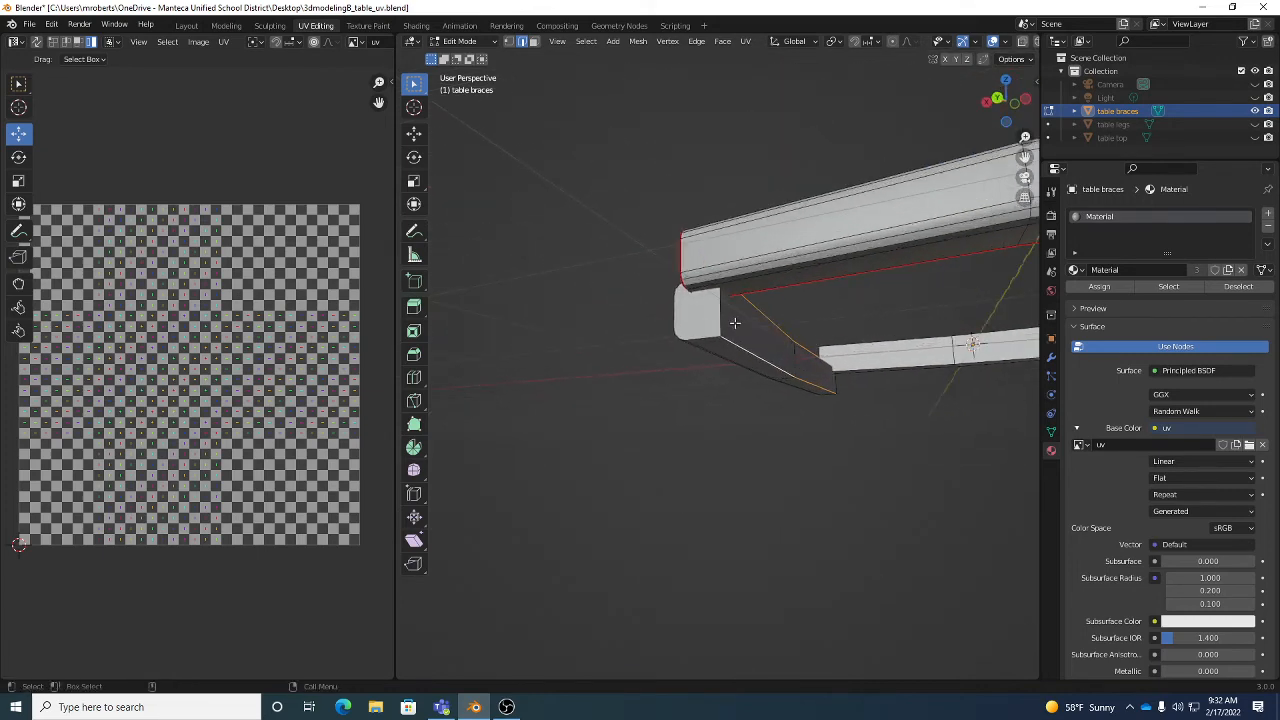
pyautogui.keyDown('alt'); pyautogui.keyDown('shift'); pyautogui.click(701, 337); pyautogui.keyUp('shift'); pyautogui.keyUp('alt')
pyautogui.moveTo(702, 338); pyautogui.dragTo(803, 343, button='middle')
pyautogui.keyDown('shift'); pyautogui.click(865, 367); pyautogui.keyUp('shift')
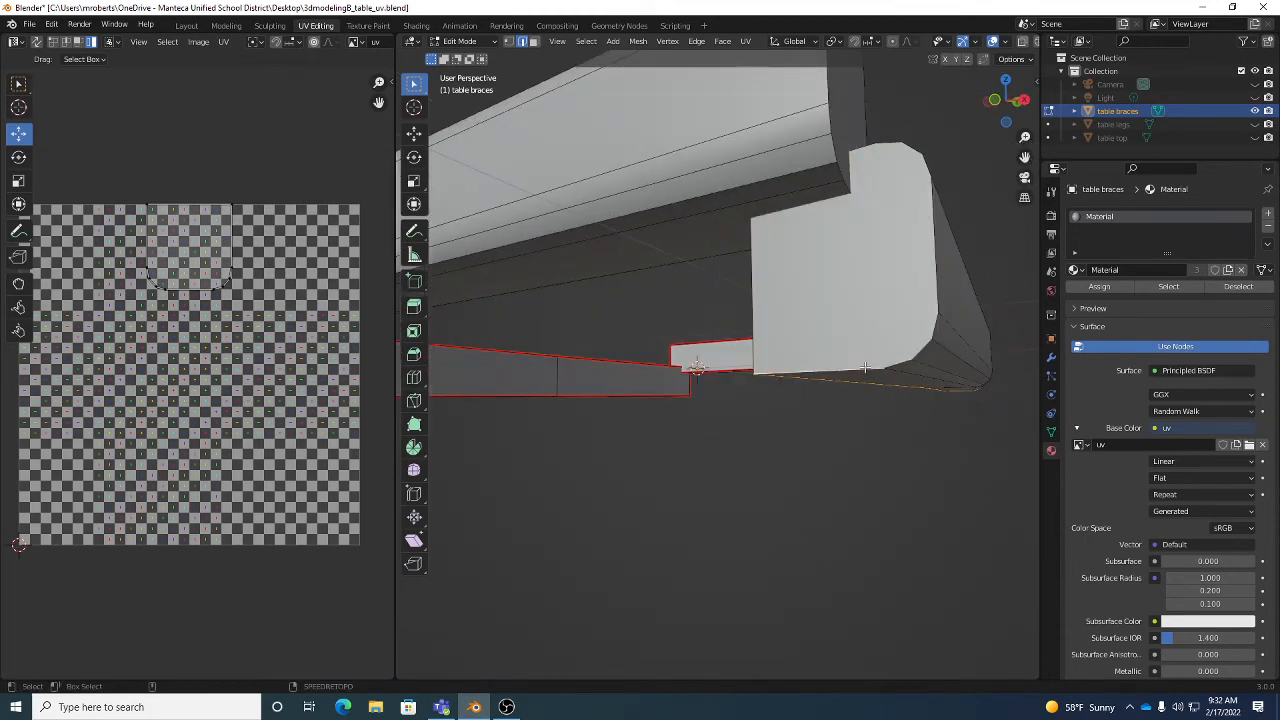
pyautogui.scroll(-8, 865, 367)
pyautogui.rightClick(944, 436)
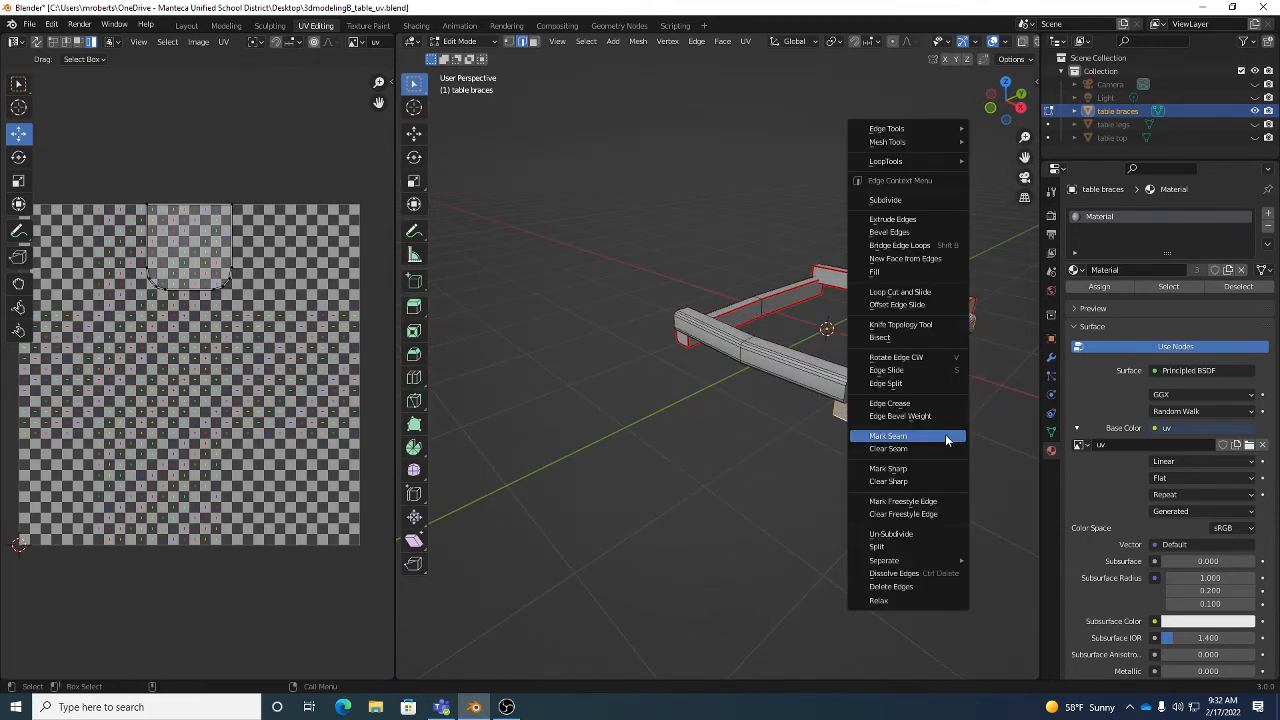
pyautogui.click(944, 437)
# - Mark seams on the fourth table brace along its long inner edges and around both end faces
pyautogui.moveTo(946, 434); pyautogui.dragTo(782, 392, button='middle')
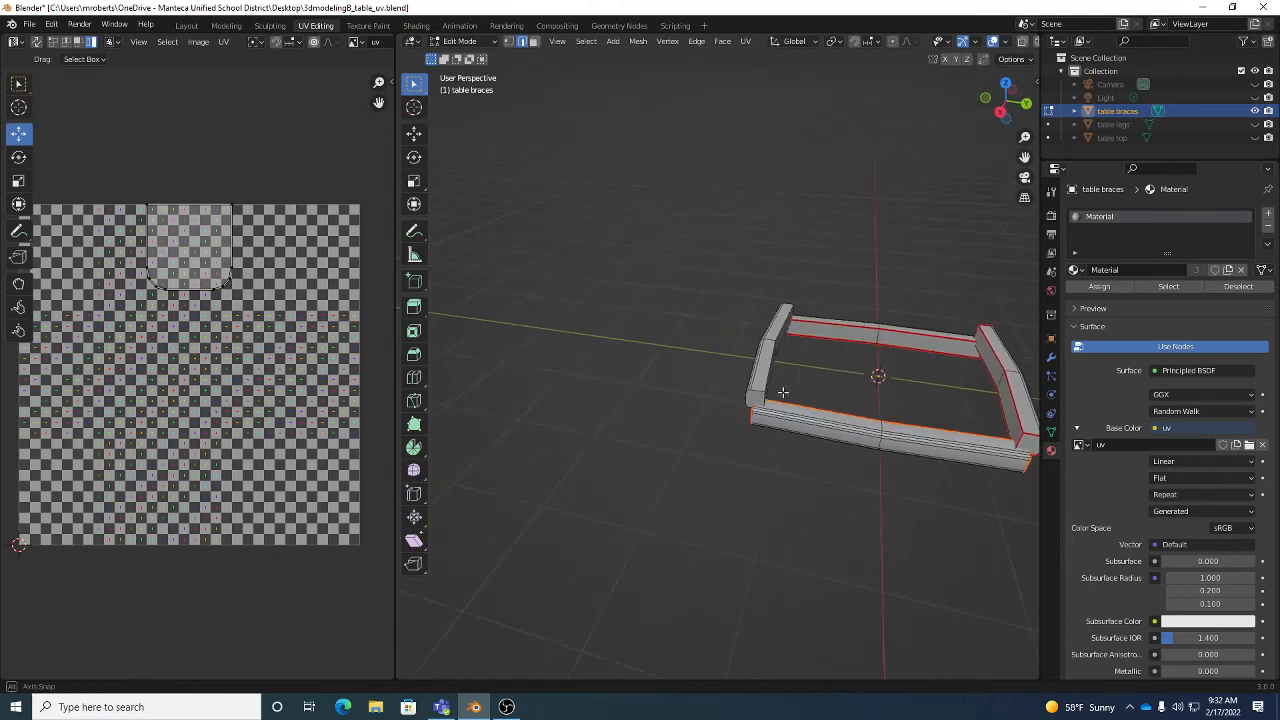
pyautogui.scroll(4, 808, 383)
pyautogui.keyDown('alt'); pyautogui.moveTo(783, 392); pyautogui.dragTo(857, 368); pyautogui.keyUp('alt')
pyautogui.doubleClick(832, 380)
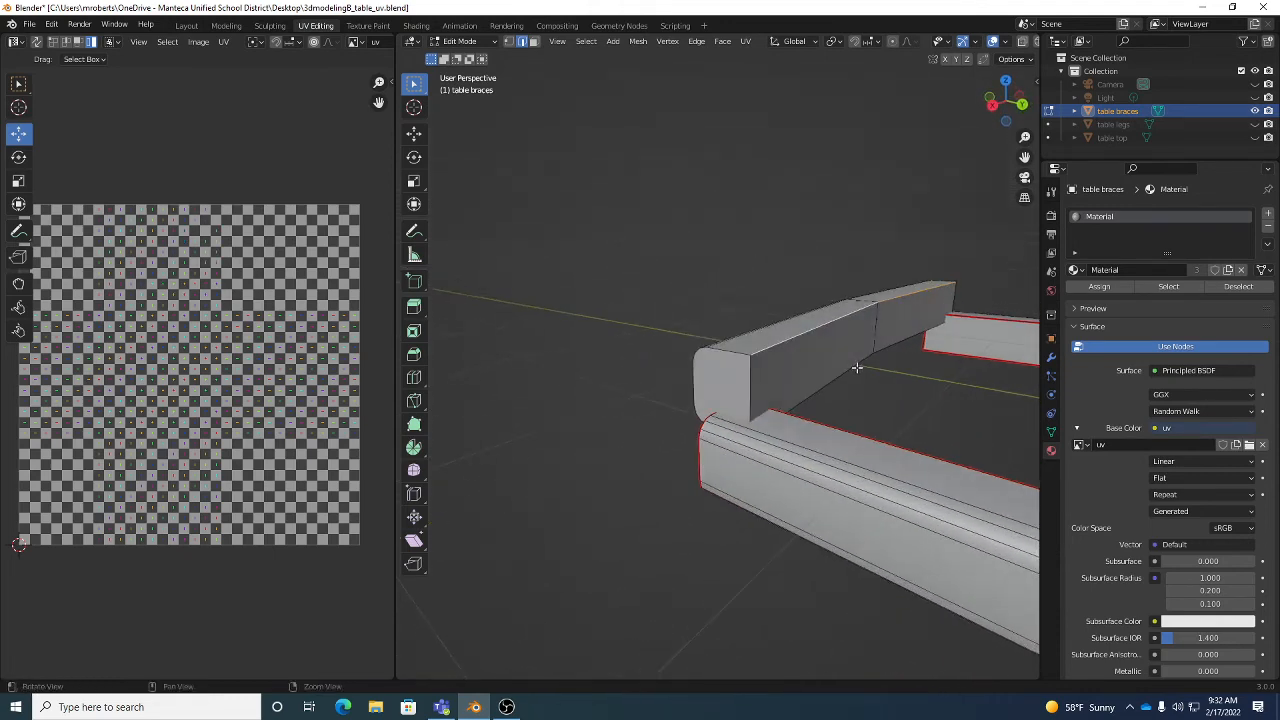
pyautogui.keyDown('alt'); pyautogui.keyDown('shift'); pyautogui.click(857, 364); pyautogui.keyUp('shift'); pyautogui.keyUp('alt')
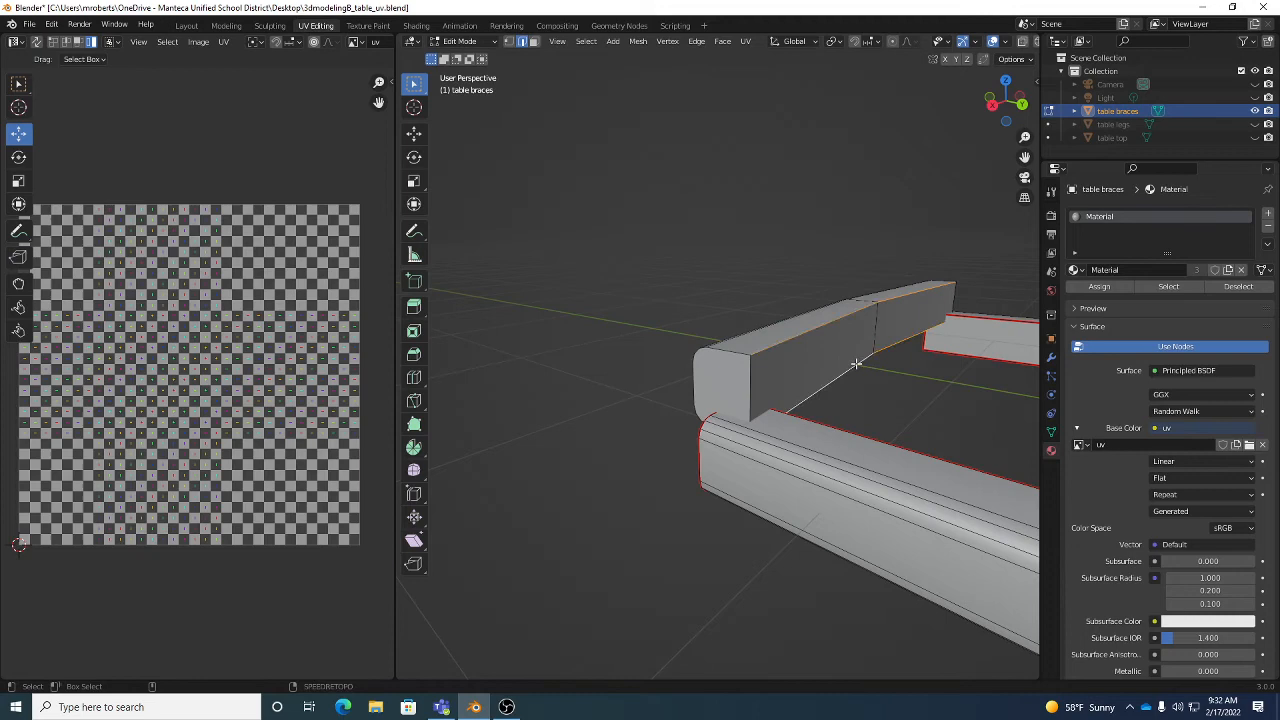
pyautogui.keyDown('alt'); pyautogui.keyDown('shift'); pyautogui.click(738, 354); pyautogui.keyUp('shift'); pyautogui.keyUp('alt')
pyautogui.keyDown('alt'); pyautogui.moveTo(738, 354); pyautogui.dragTo(975, 365); pyautogui.keyUp('alt')
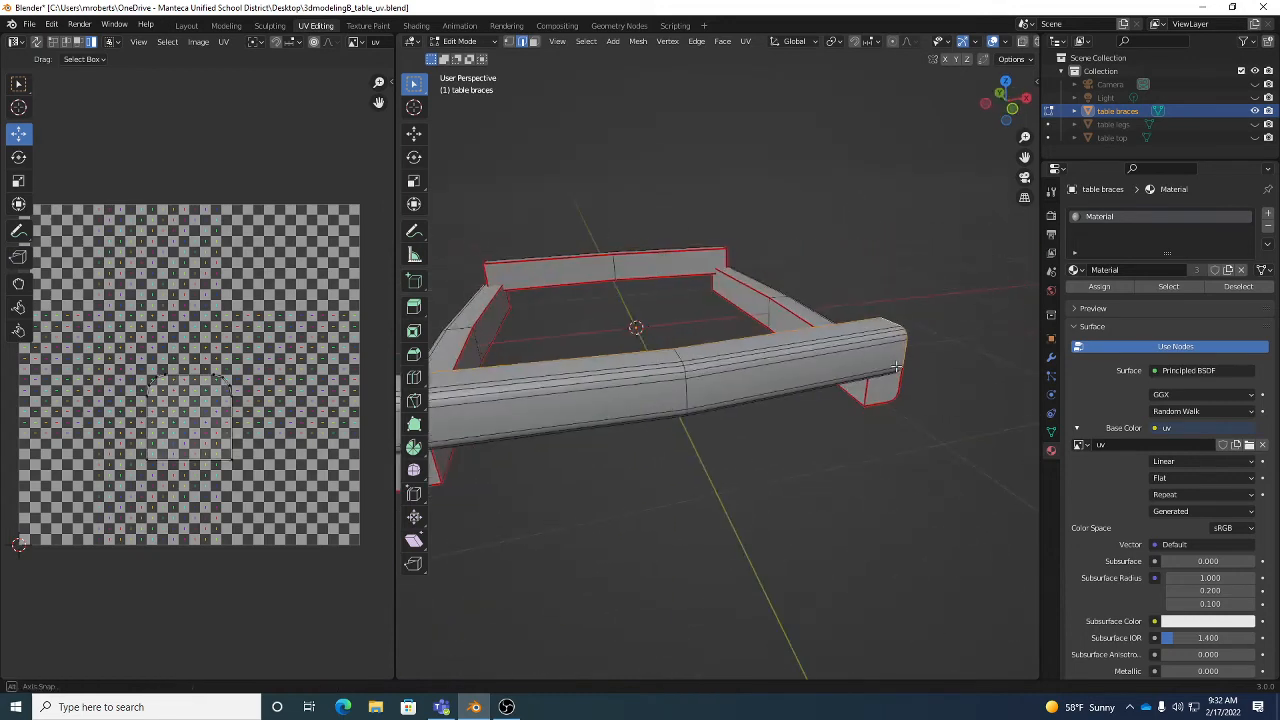
pyautogui.keyDown('alt'); pyautogui.moveTo(830, 376); pyautogui.dragTo(932, 362); pyautogui.keyUp('alt')
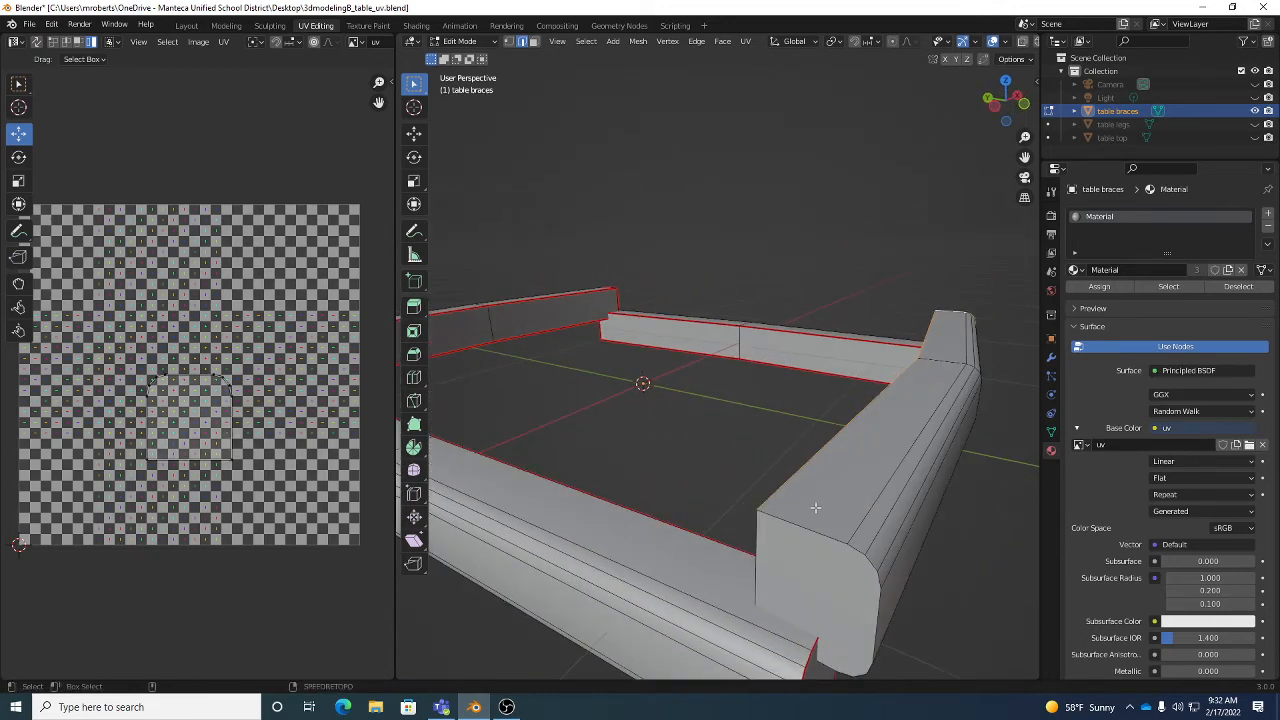
pyautogui.keyDown('alt'); pyautogui.keyDown('shift'); pyautogui.click(814, 527); pyautogui.keyUp('shift'); pyautogui.keyUp('alt')
pyautogui.scroll(-5, 818, 518)
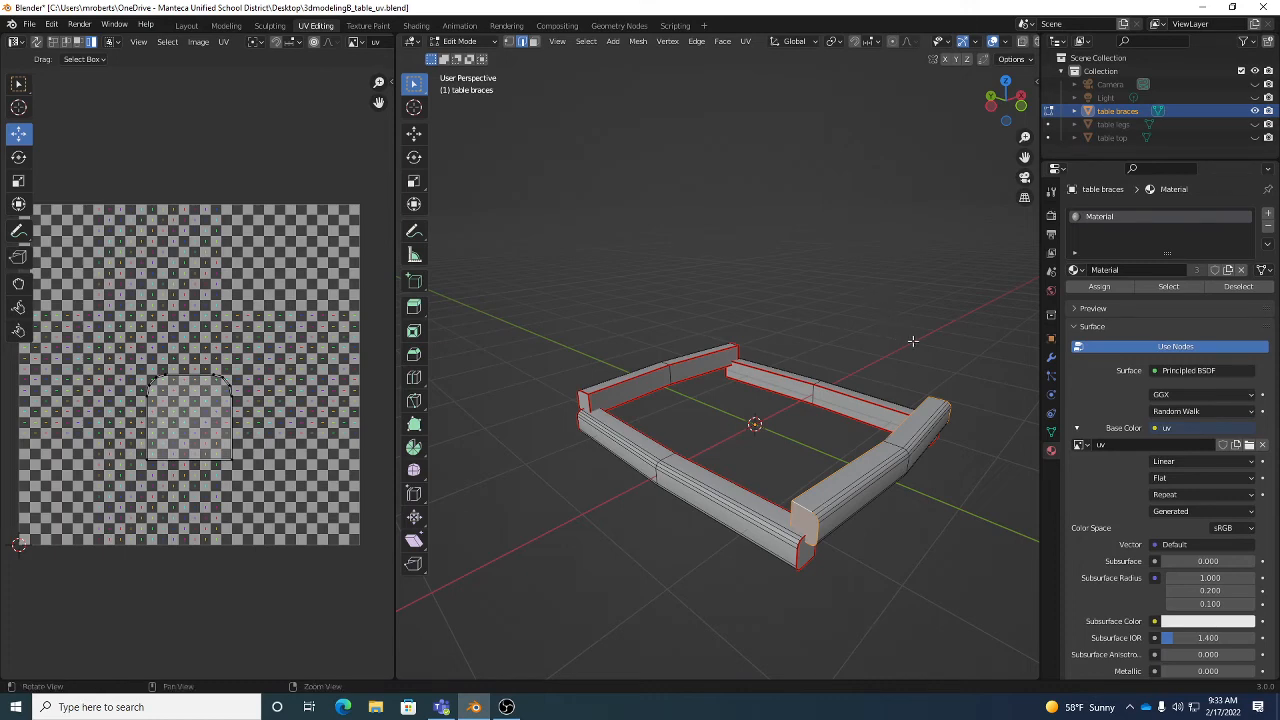
pyautogui.moveTo(912, 342); pyautogui.dragTo(791, 340, button='middle')
pyautogui.scroll(-3, 791, 340)
pyautogui.rightClick(768, 290)
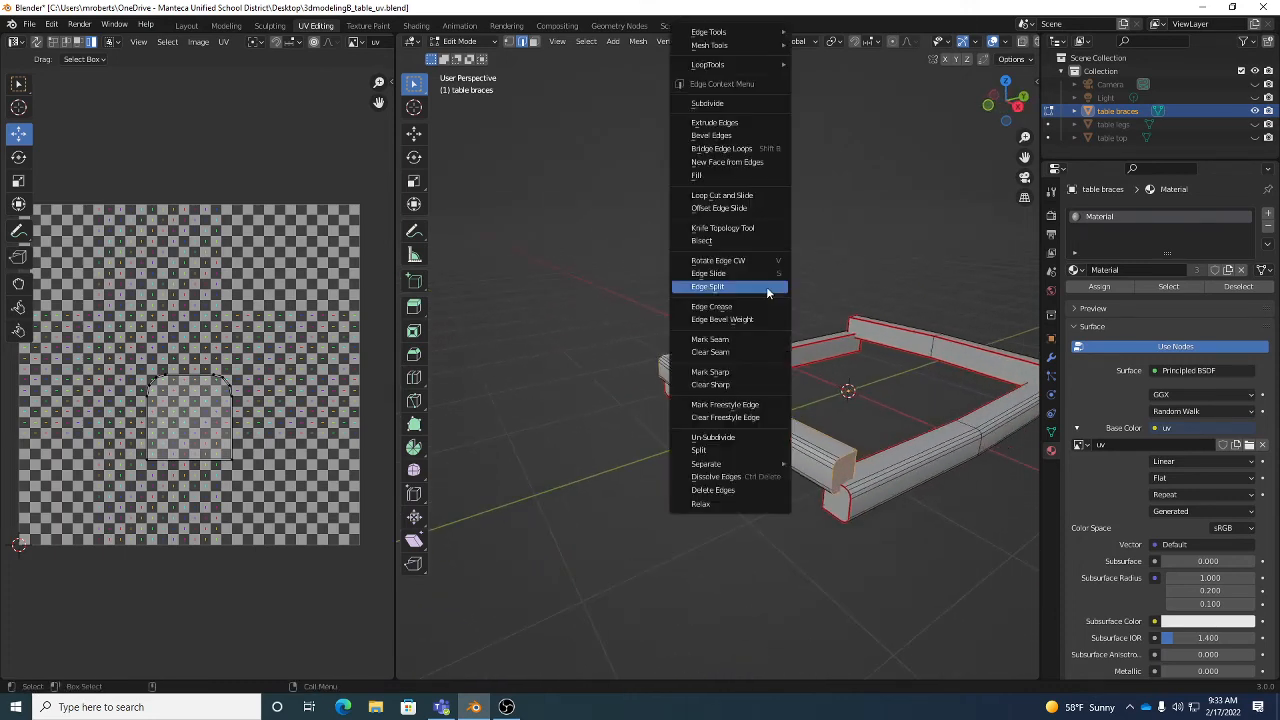
pyautogui.click(721, 339)
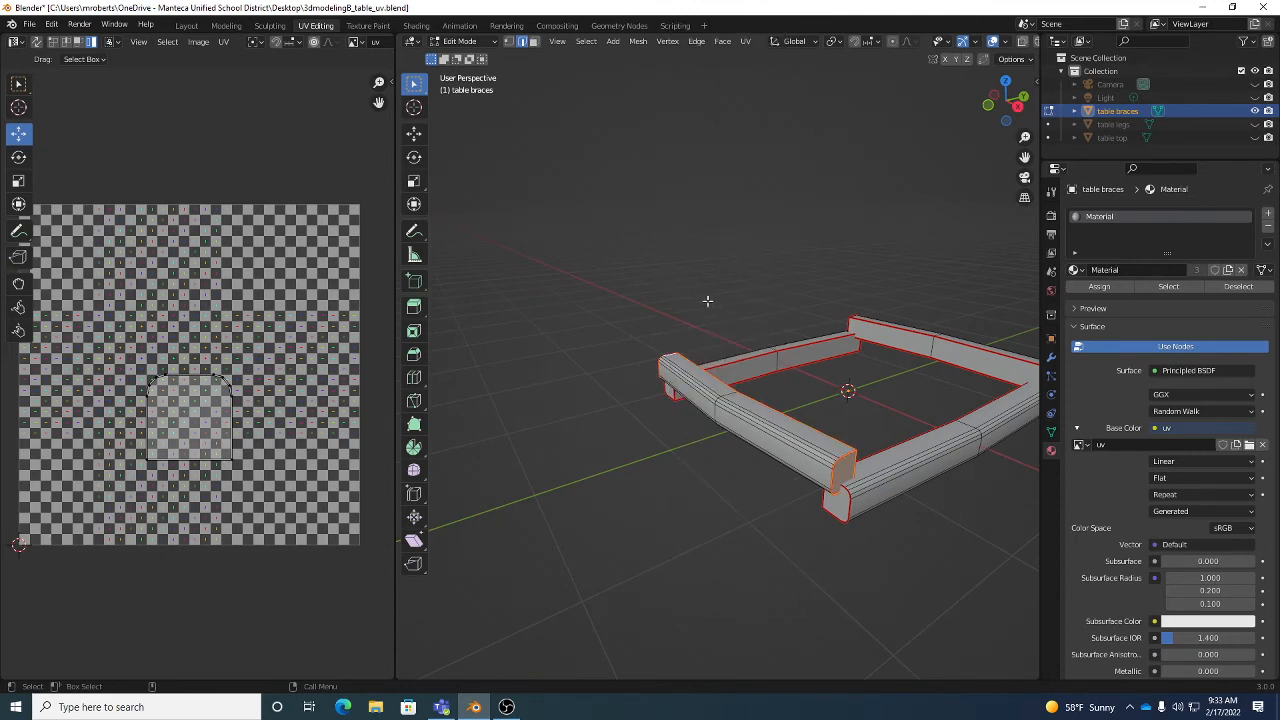
pyautogui.moveTo(706, 297); pyautogui.dragTo(724, 418, button='middle')
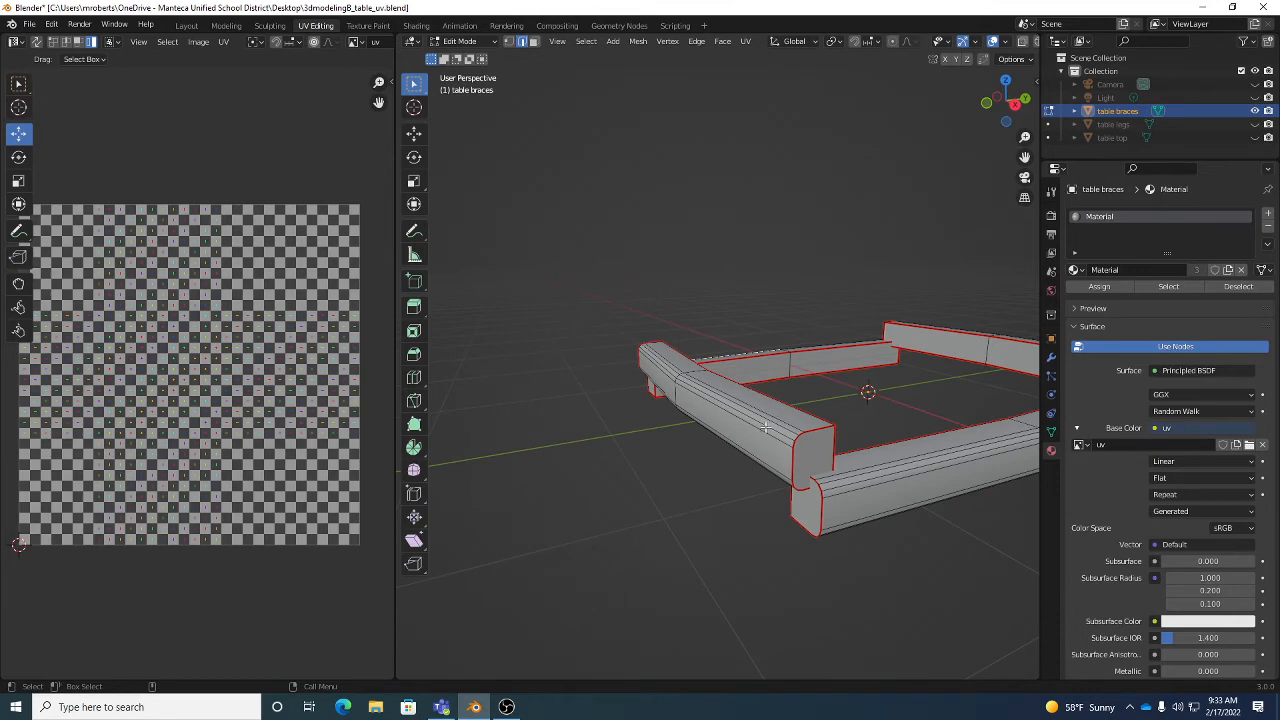
pyautogui.moveTo(822, 430); pyautogui.dragTo(790, 437, button='middle')
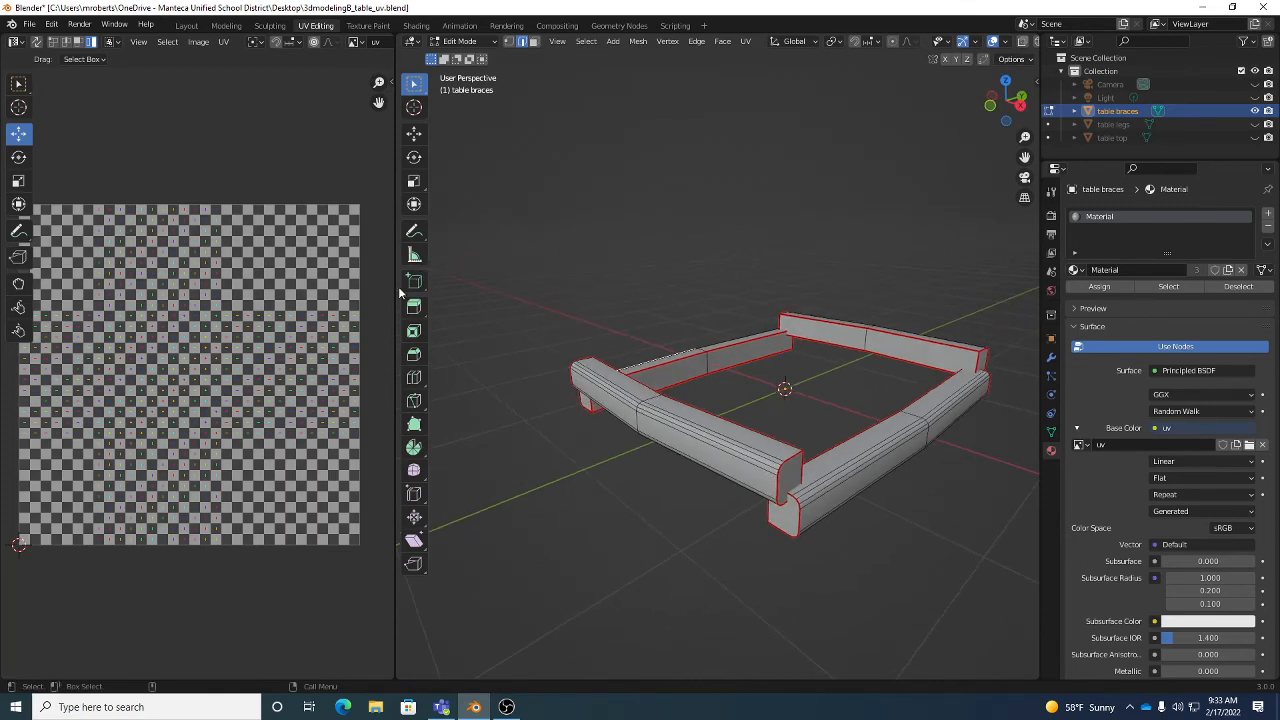
# - Switch the viewport to Material Preview shading and narrow the UV editor to enlarge the 3D view
pyautogui.moveTo(398, 289); pyautogui.dragTo(263, 290)
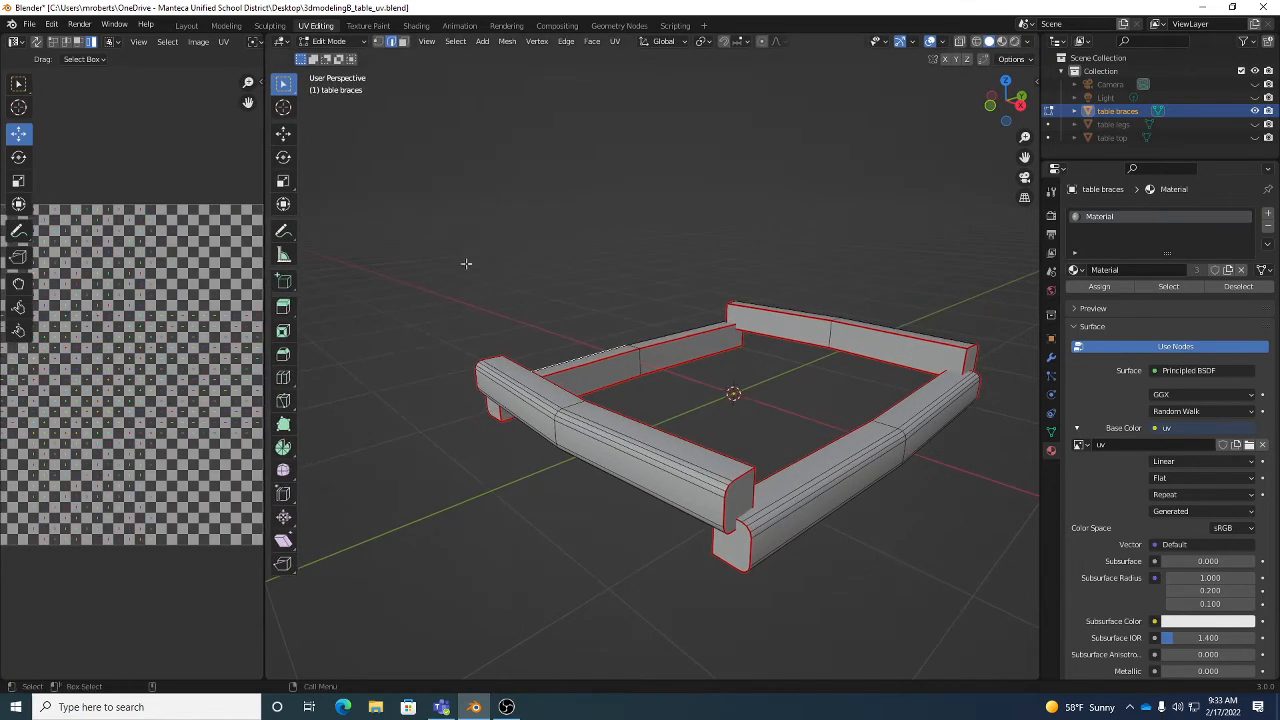
pyautogui.click(1002, 42)
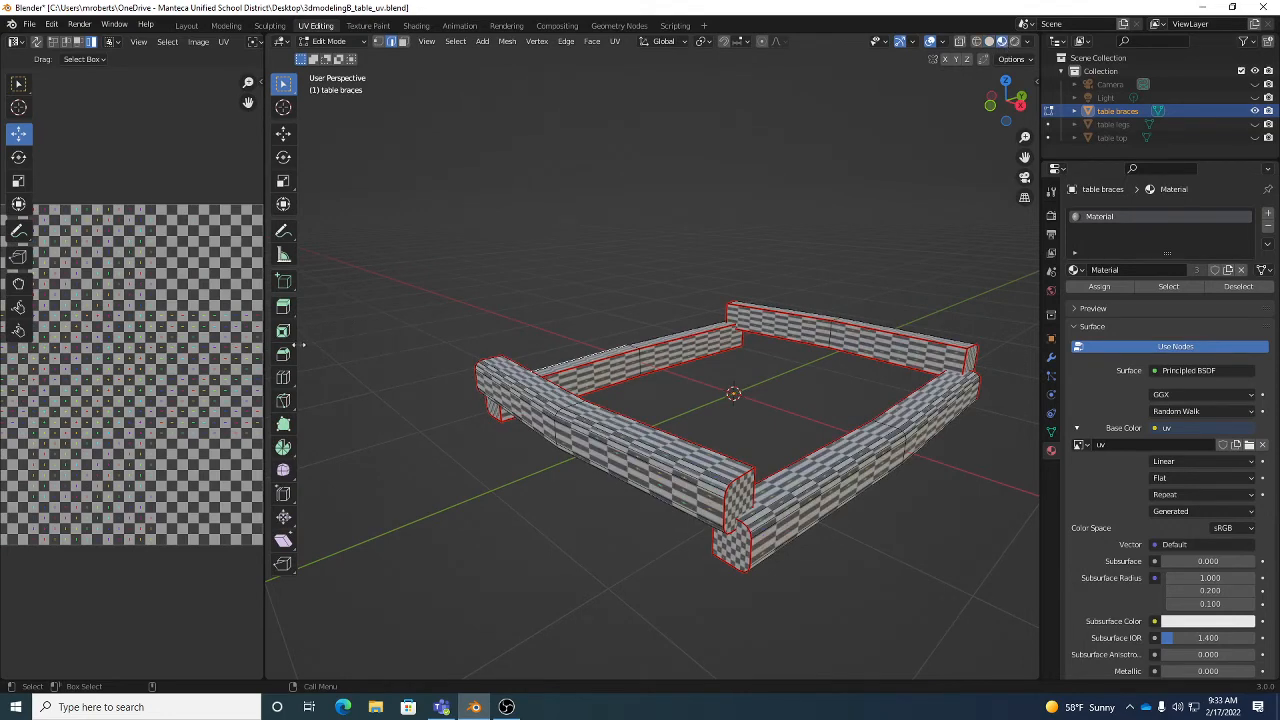
pyautogui.moveTo(266, 364)
pyautogui.mouseDown()
pyautogui.moveTo(403, 374)
pyautogui.moveTo(240, 372)
pyautogui.mouseUp()
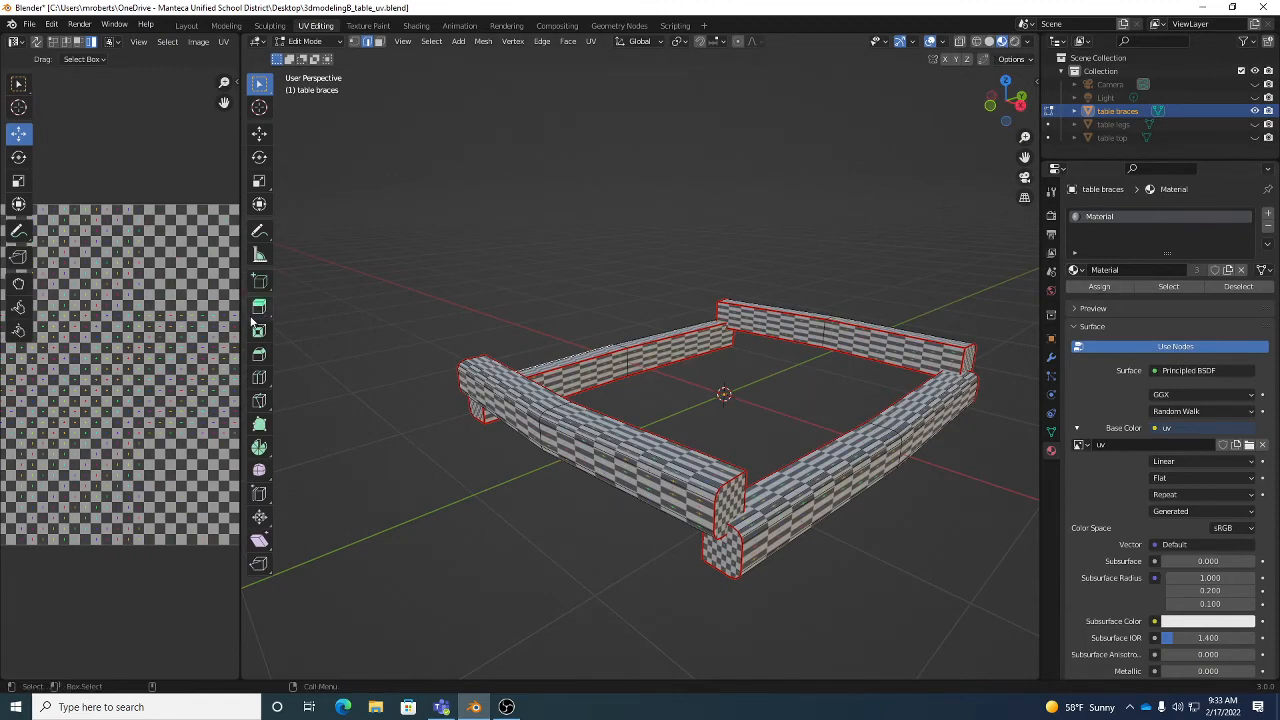
pyautogui.moveTo(237, 329); pyautogui.dragTo(343, 329)
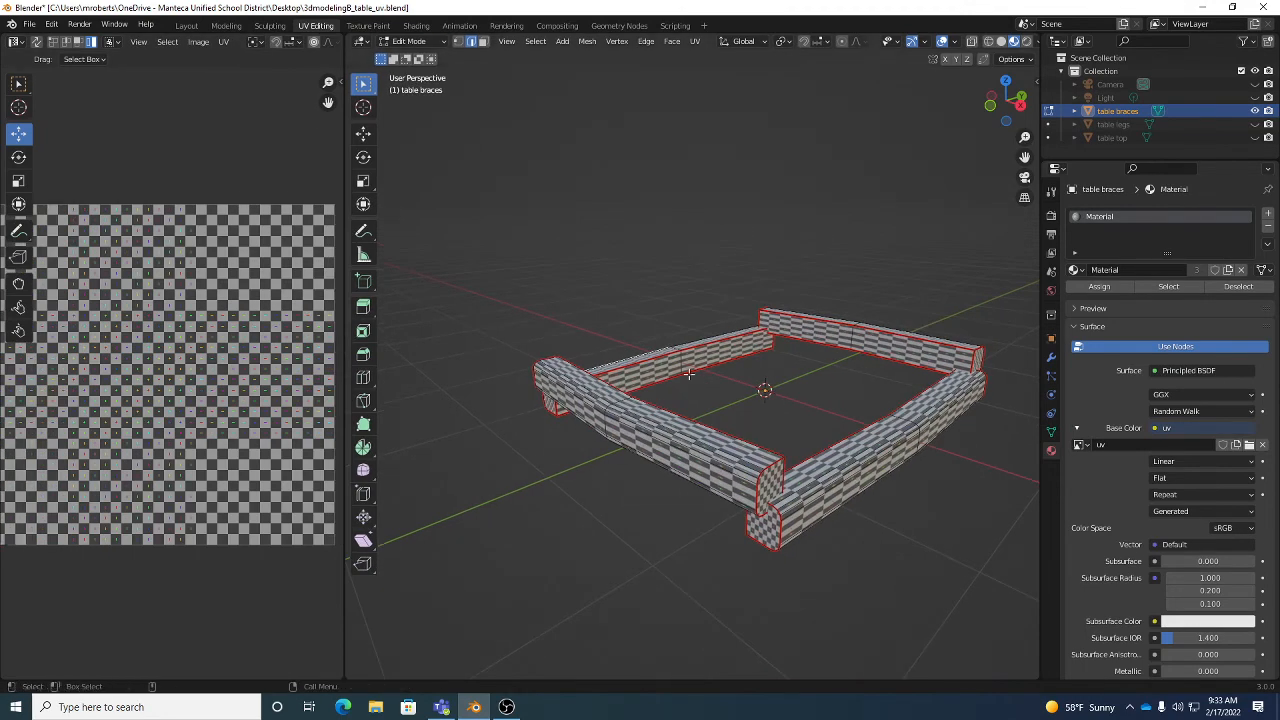
# - Select all faces of the table braces in face mode and unwrap them along the marked seams
pyautogui.press('3')
pyautogui.press('a')
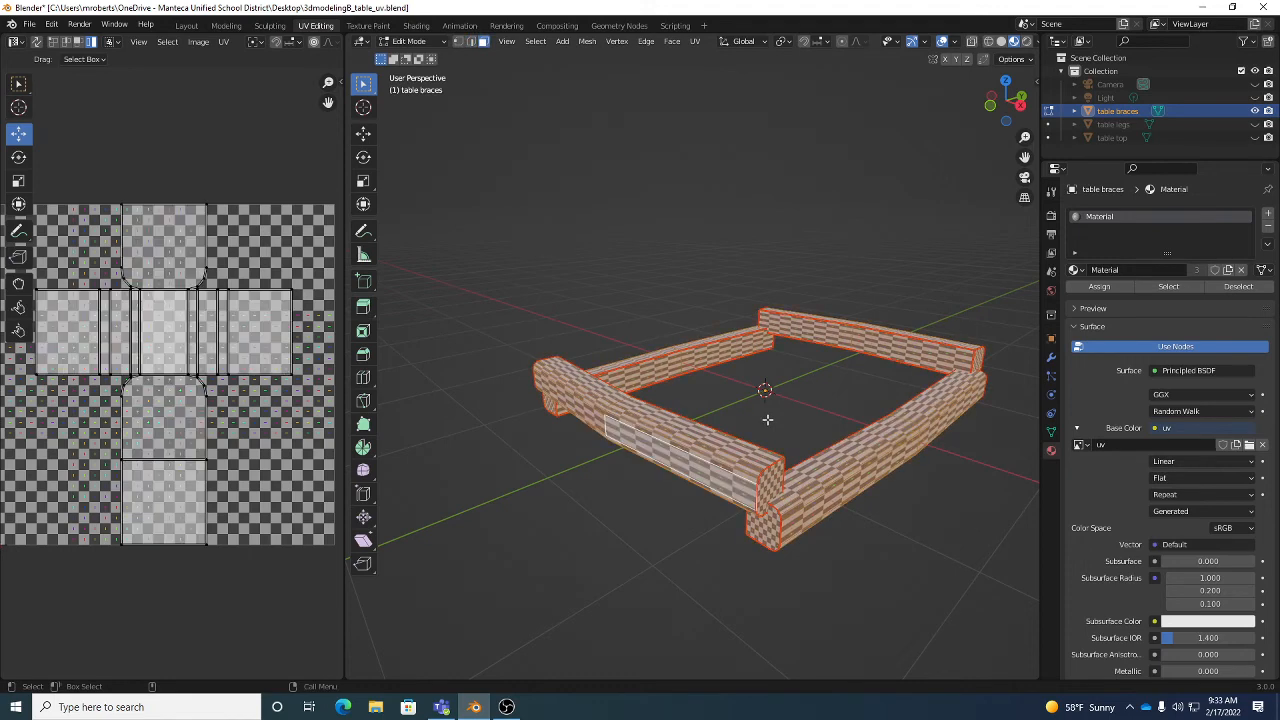
pyautogui.click(536, 41)
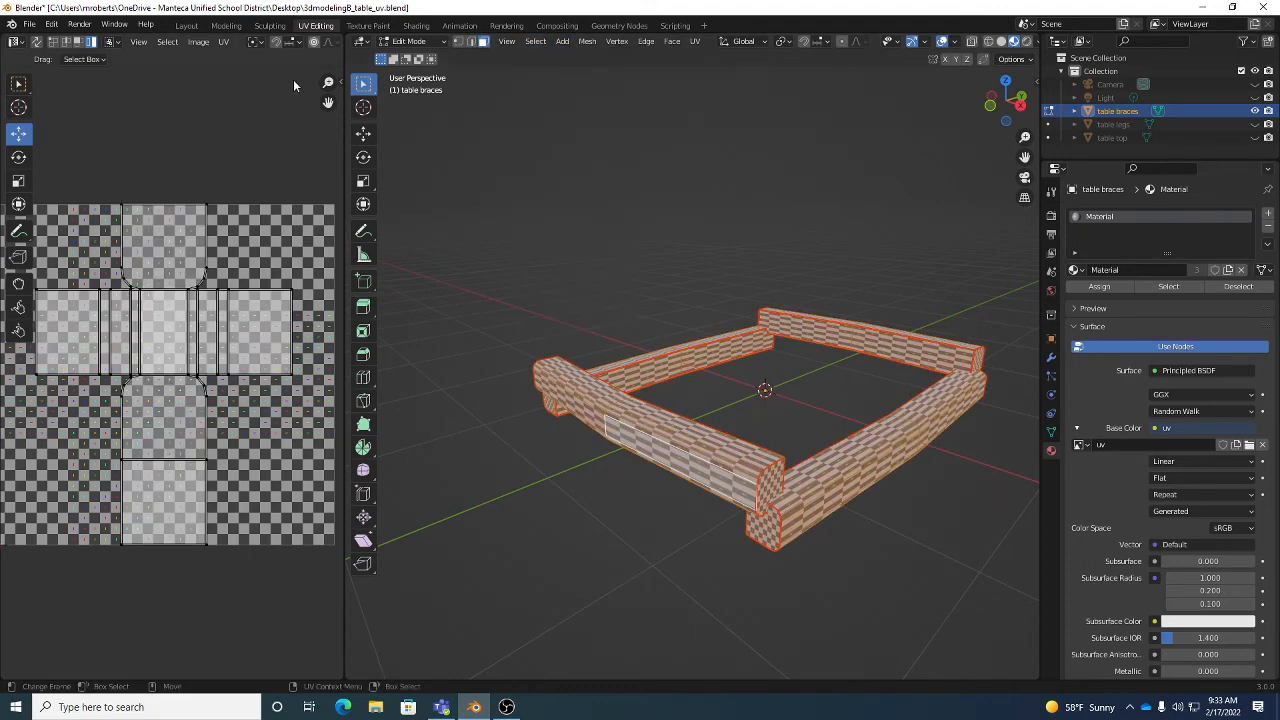
pyautogui.click(223, 41)
pyautogui.moveTo(242, 175)
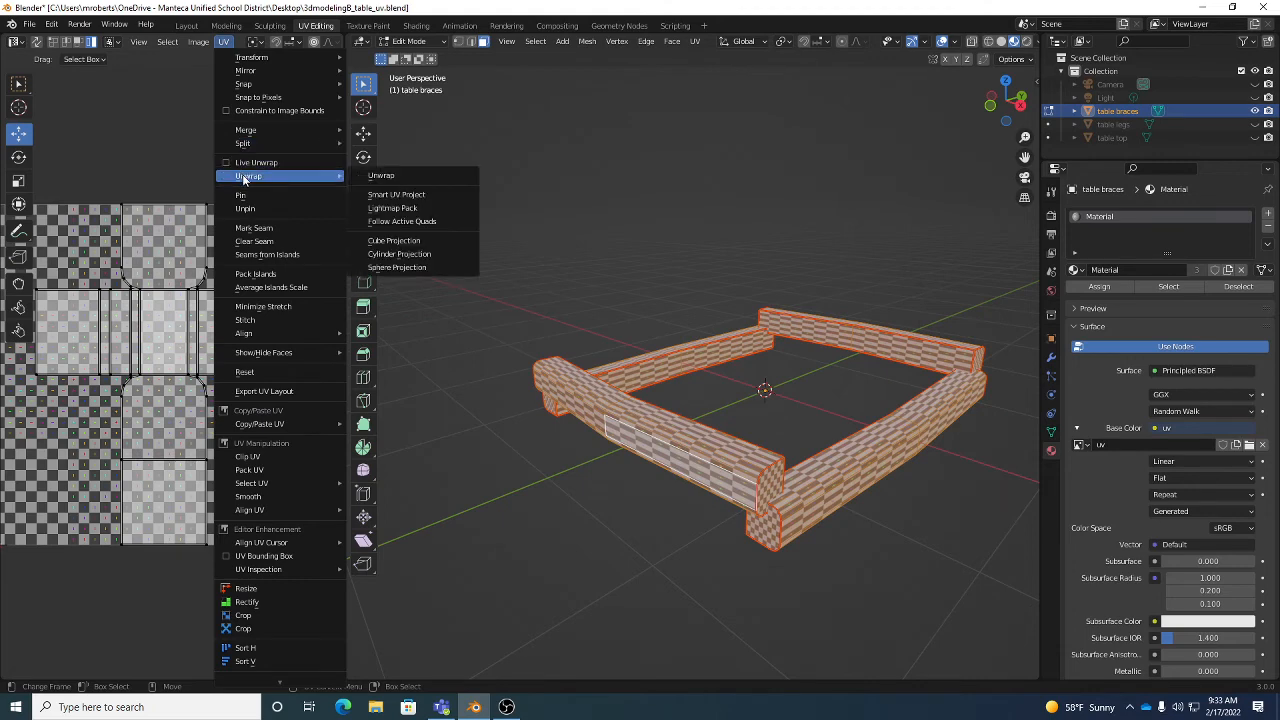
pyautogui.click(384, 176)
# - Examine the checker pattern on the braces and the layout of their unwrapped islands in the UV editor
pyautogui.scroll(5, 701, 387)
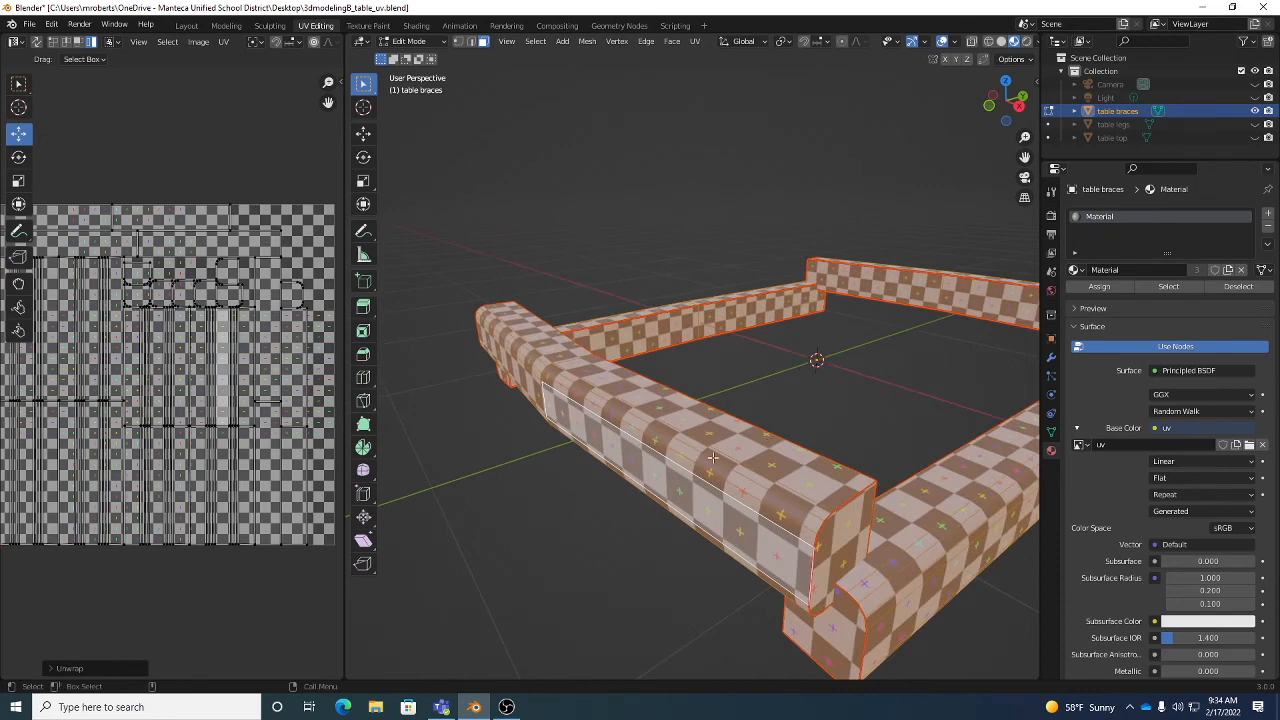
pyautogui.moveTo(702, 478); pyautogui.dragTo(722, 411, button='middle')
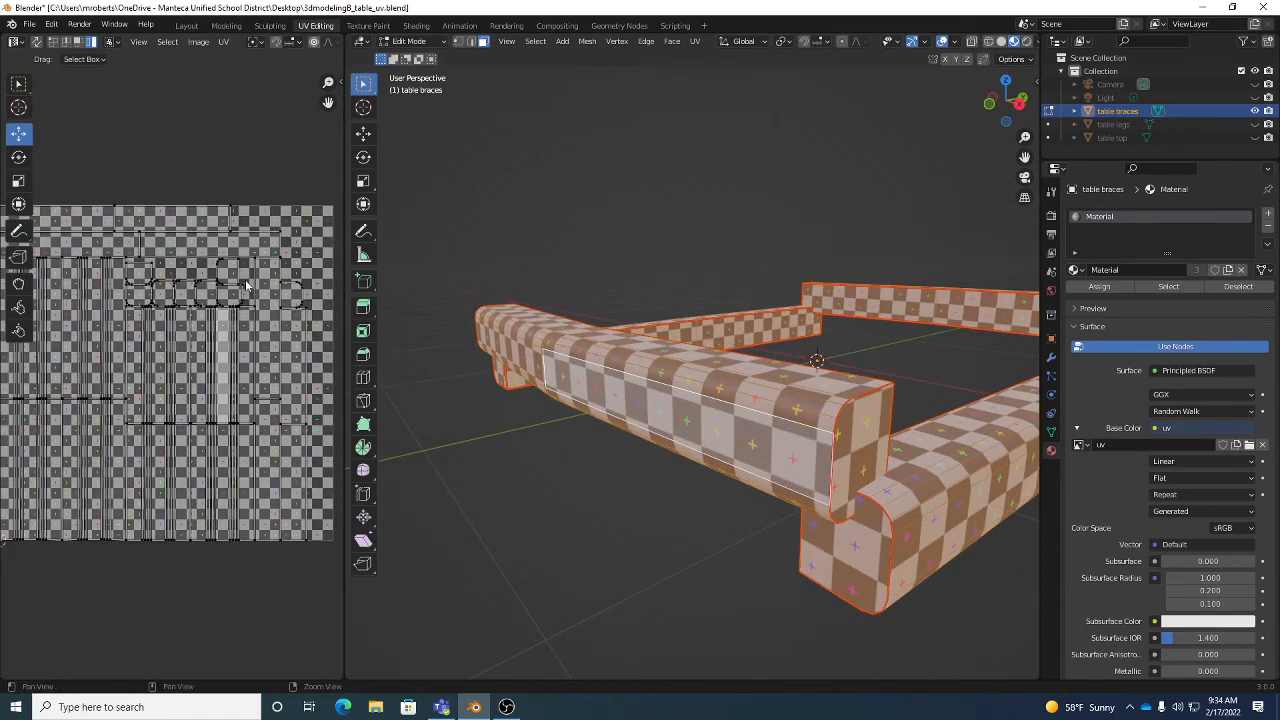
pyautogui.moveTo(245, 279); pyautogui.dragTo(253, 307, button='middle')
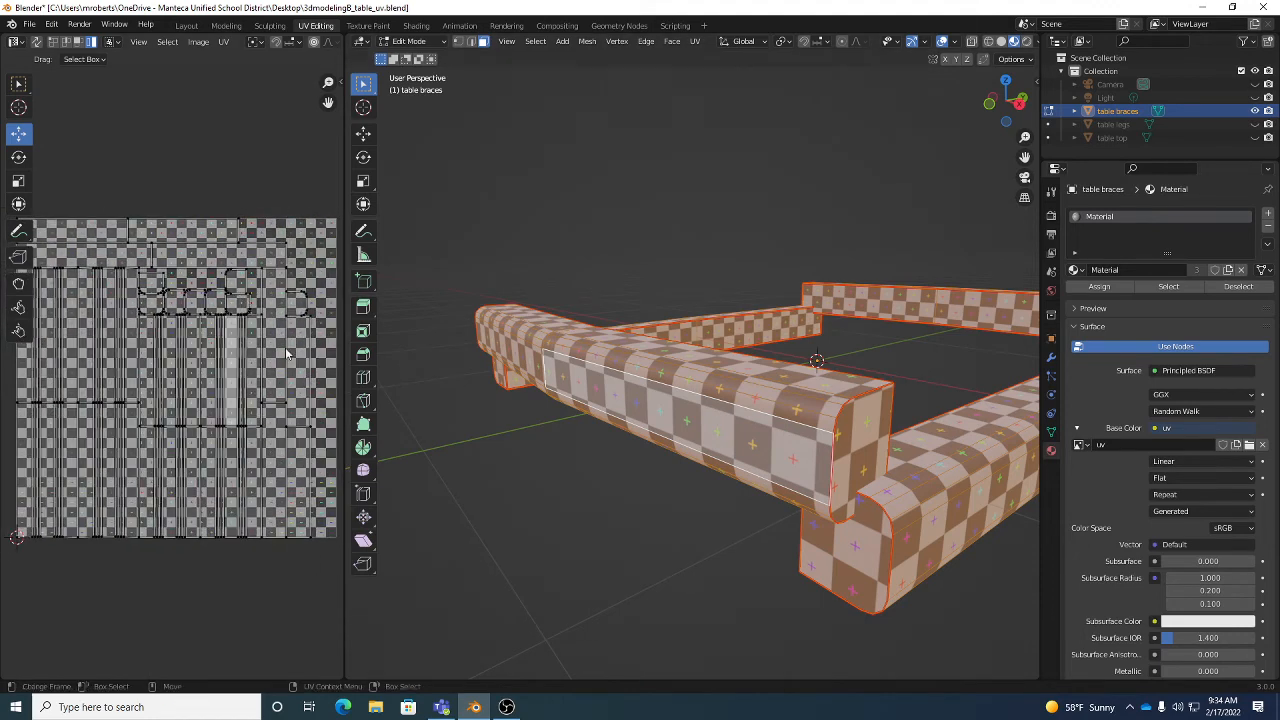
pyautogui.moveTo(131, 142); pyautogui.dragTo(157, 154, button='middle')
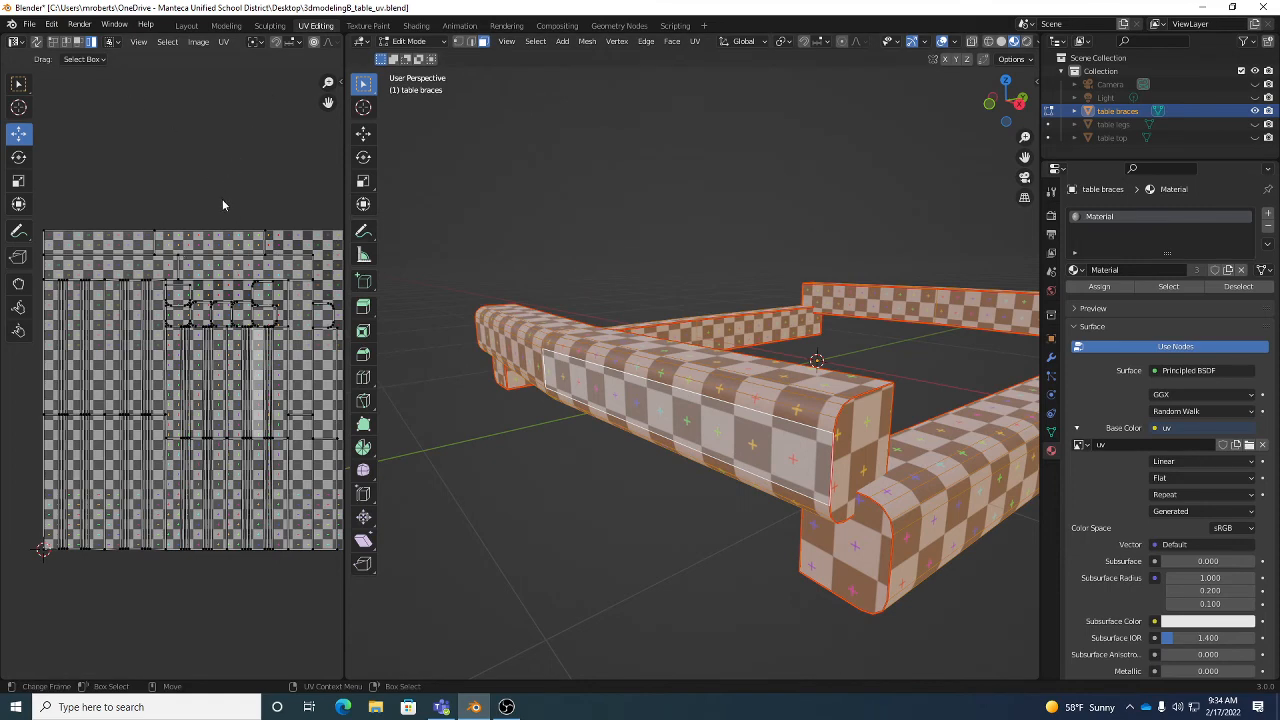
pyautogui.click(145, 312)
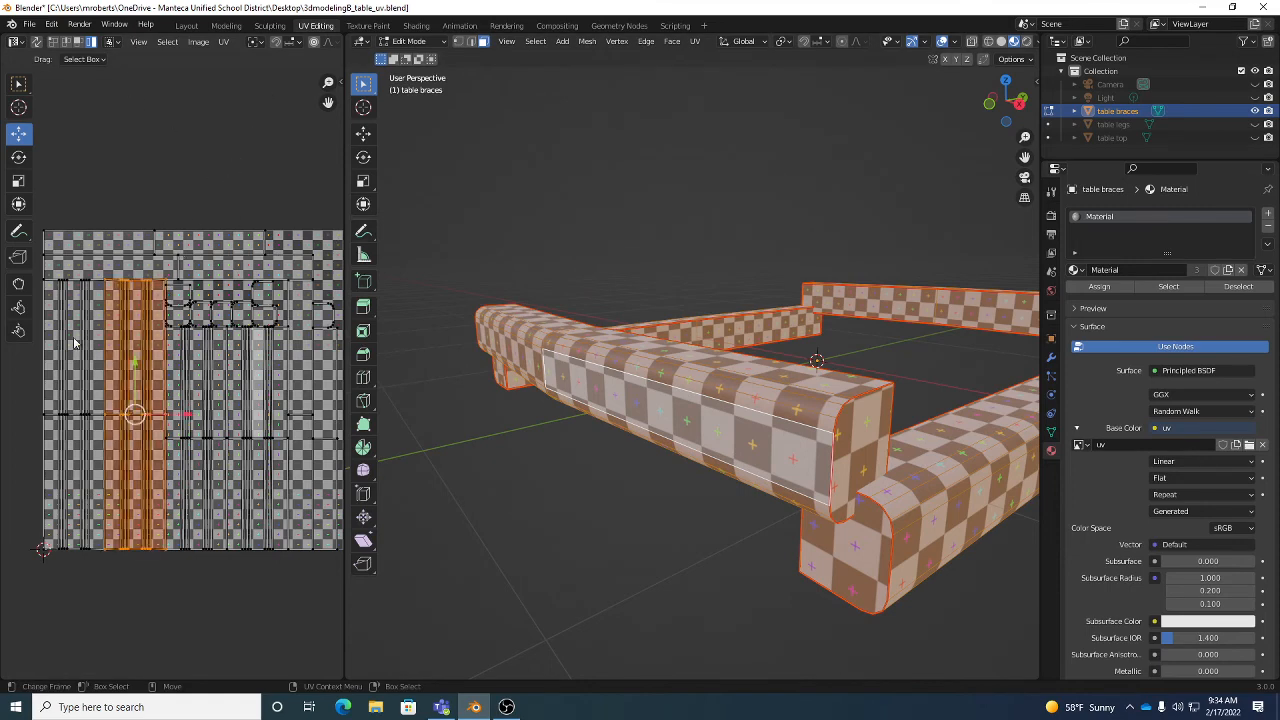
pyautogui.click(73, 336)
pyautogui.click(138, 343)
pyautogui.click(201, 344)
pyautogui.moveTo(153, 345); pyautogui.dragTo(69, 354)
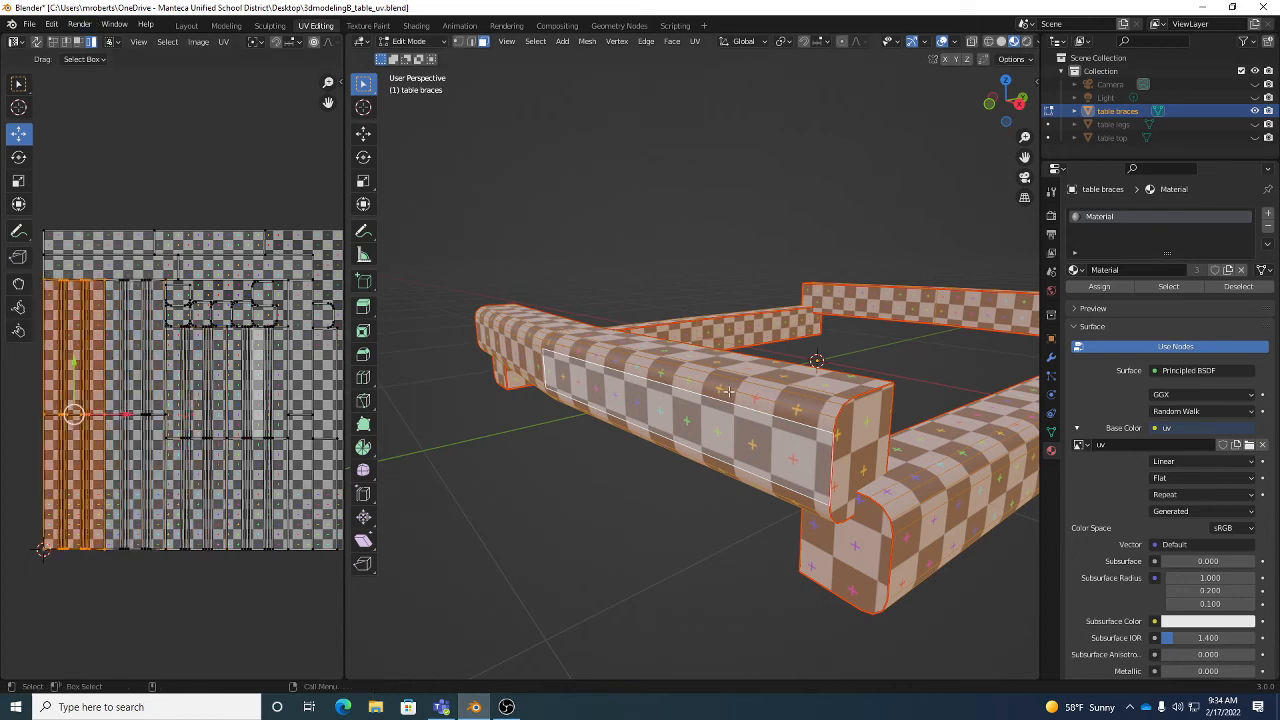
pyautogui.moveTo(762, 405); pyautogui.dragTo(742, 502, button='middle')
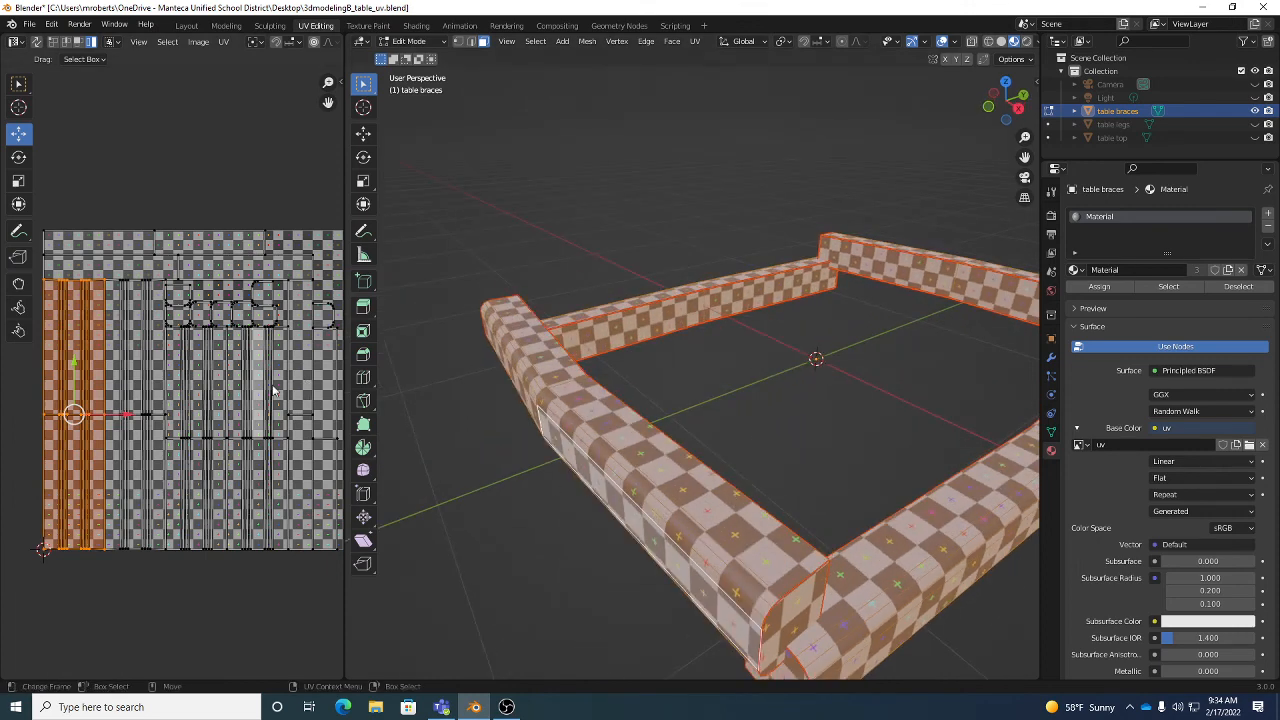
pyautogui.scroll(-3, 705, 456)
pyautogui.moveTo(705, 456); pyautogui.dragTo(721, 453, button='middle')
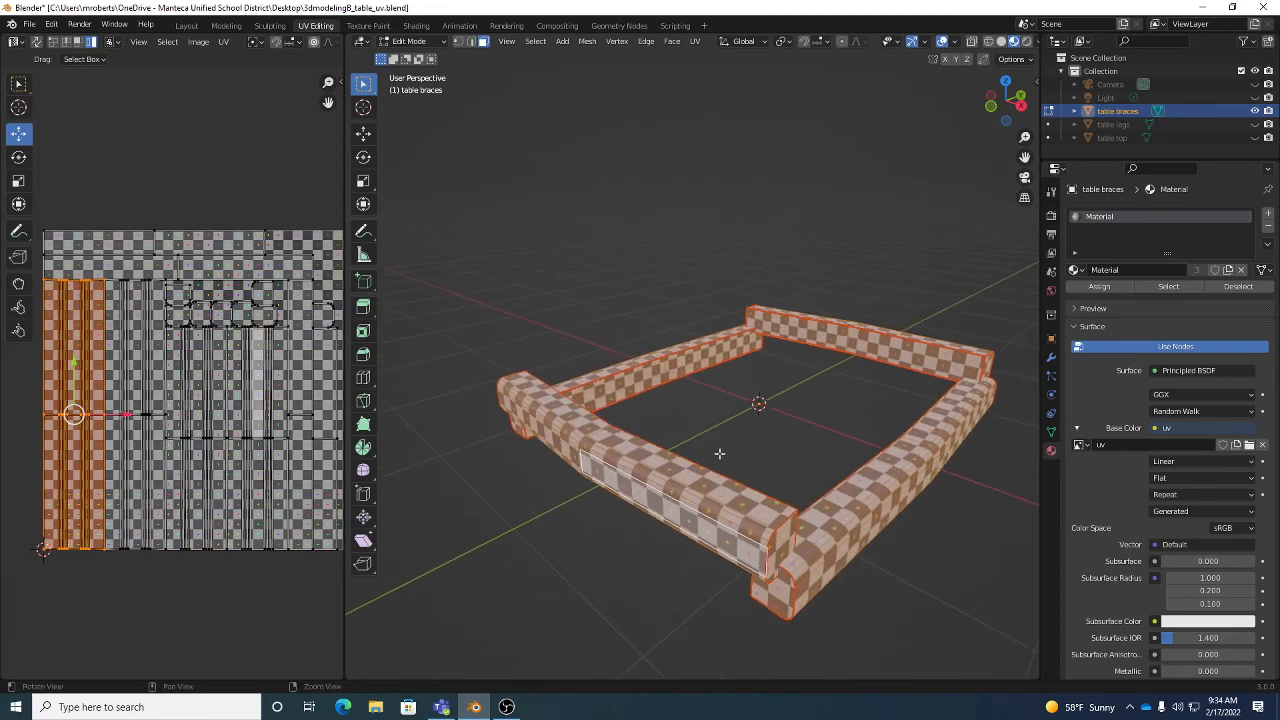
# - Return to Object Mode, unhide the table legs and table top, and deselect everything to view the whole table
pyautogui.press('Tab')
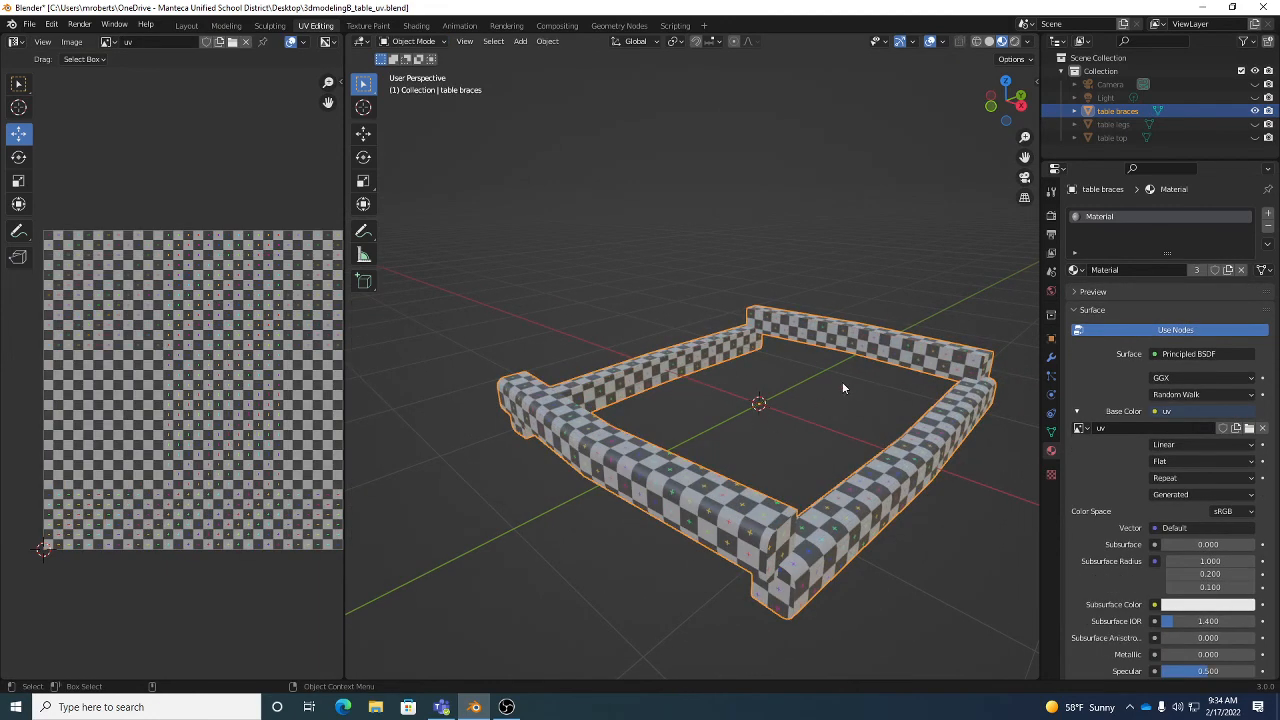
pyautogui.click(1255, 125)
pyautogui.click(1255, 137)
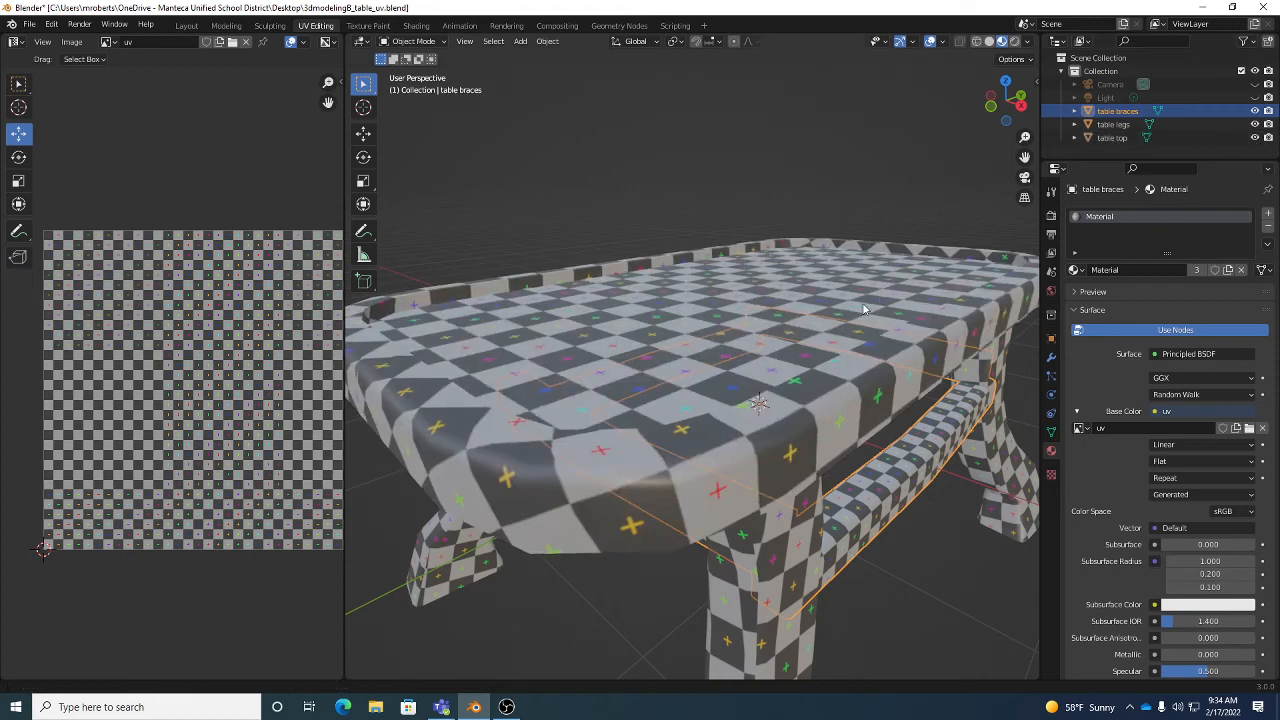
pyautogui.scroll(-5, 828, 310)
pyautogui.moveTo(828, 310)
pyautogui.mouseDown(button='middle')
pyautogui.moveTo(798, 294)
pyautogui.moveTo(813, 301)
pyautogui.mouseUp(button='middle')
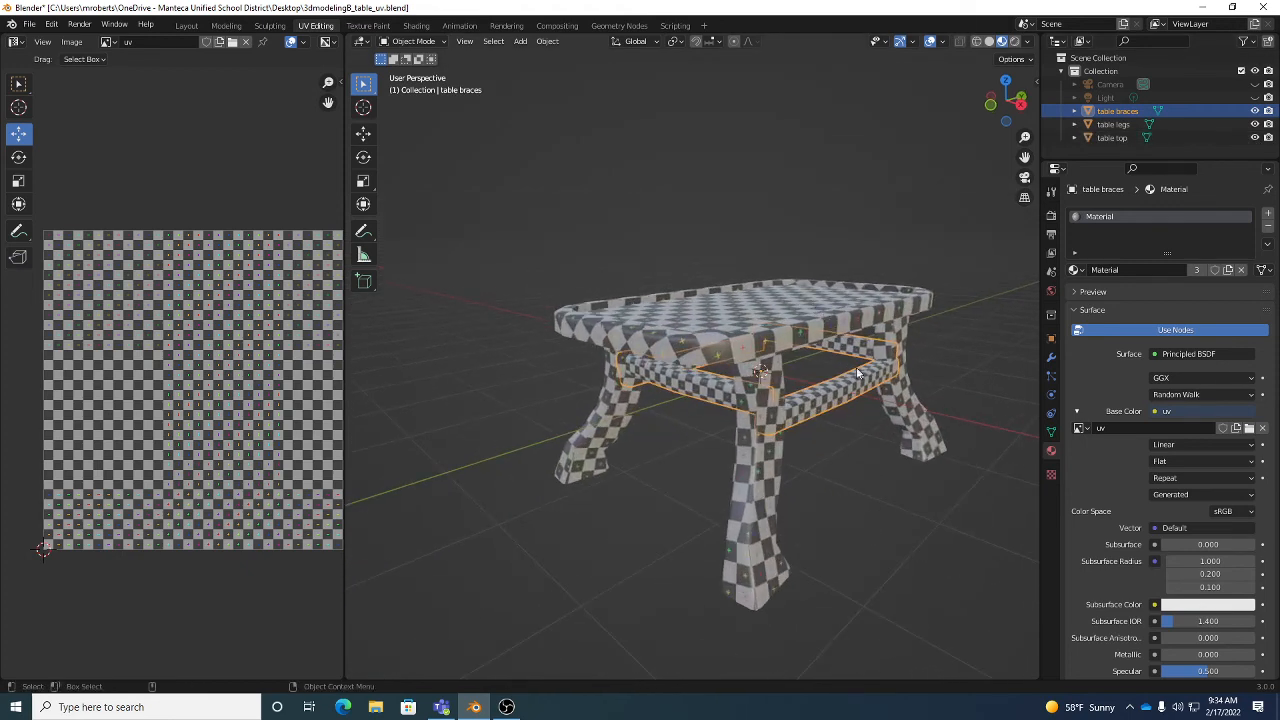
pyautogui.click(880, 490)
pyautogui.moveTo(890, 471); pyautogui.dragTo(846, 304, button='middle')
# - Save the table file under its existing name while checking the textured model from several angles
pyautogui.hotkey('ctrl', 's')
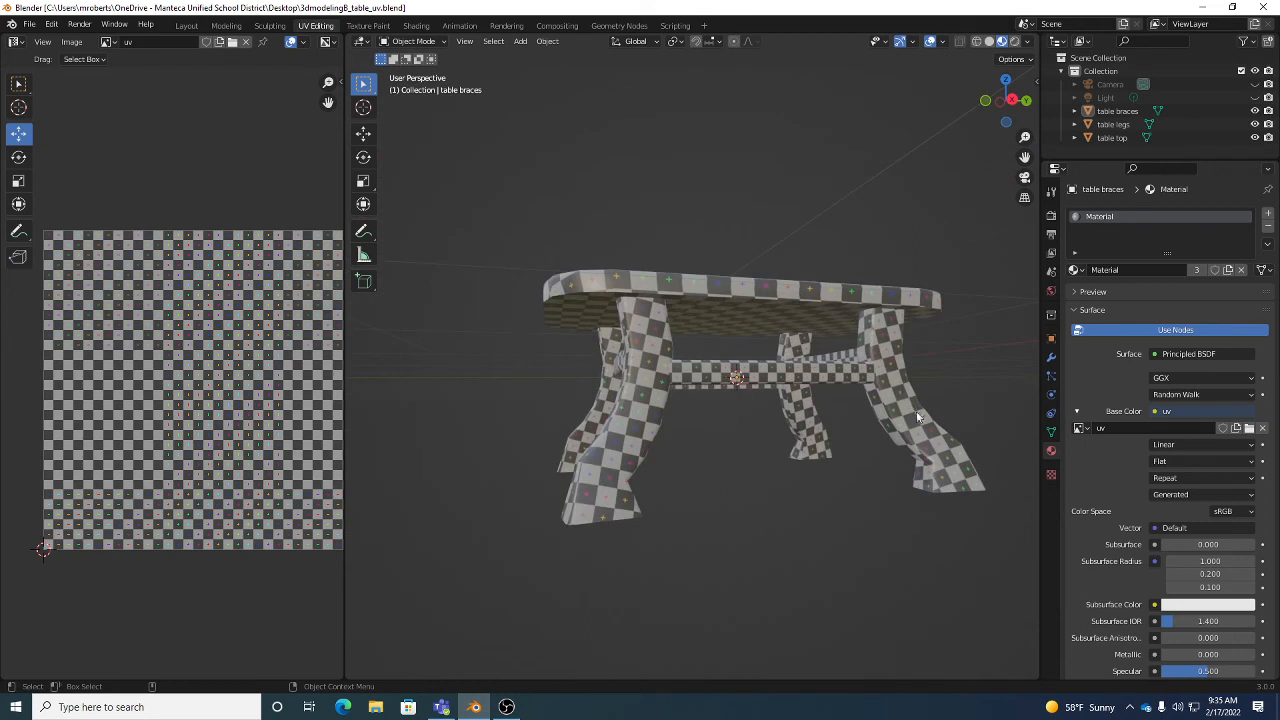
pyautogui.moveTo(765, 411)
pyautogui.mouseDown(button='middle')
pyautogui.moveTo(829, 395)
pyautogui.moveTo(777, 425)
pyautogui.mouseUp(button='middle')
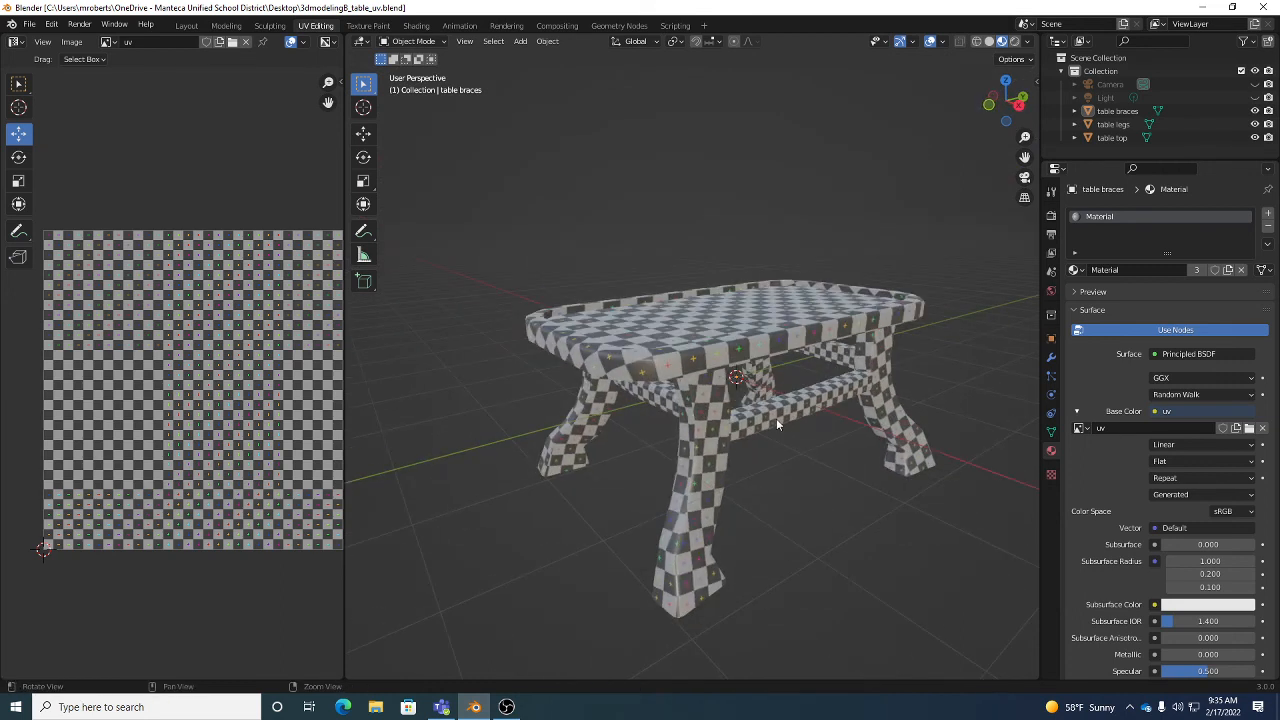
pyautogui.hotkey('ctrl', 's')
pyautogui.moveTo(776, 418); pyautogui.dragTo(781, 393, button='middle')
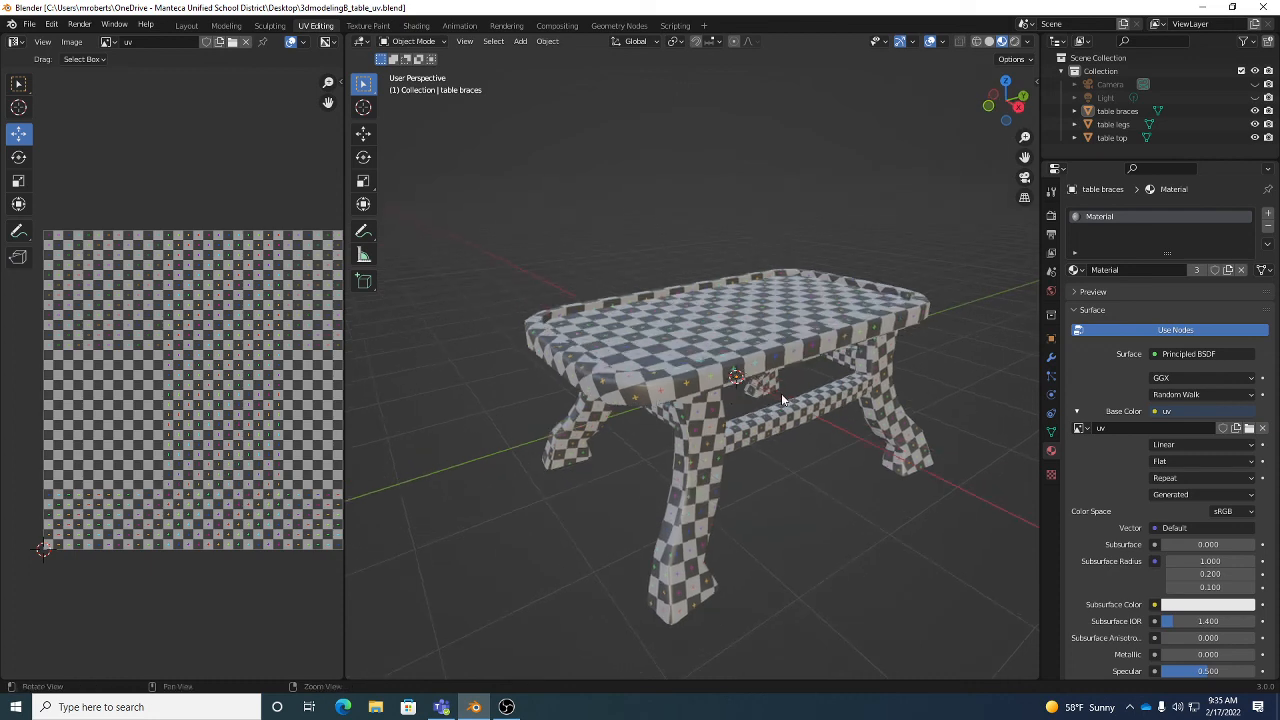
pyautogui.hotkey('ctrl', 's')
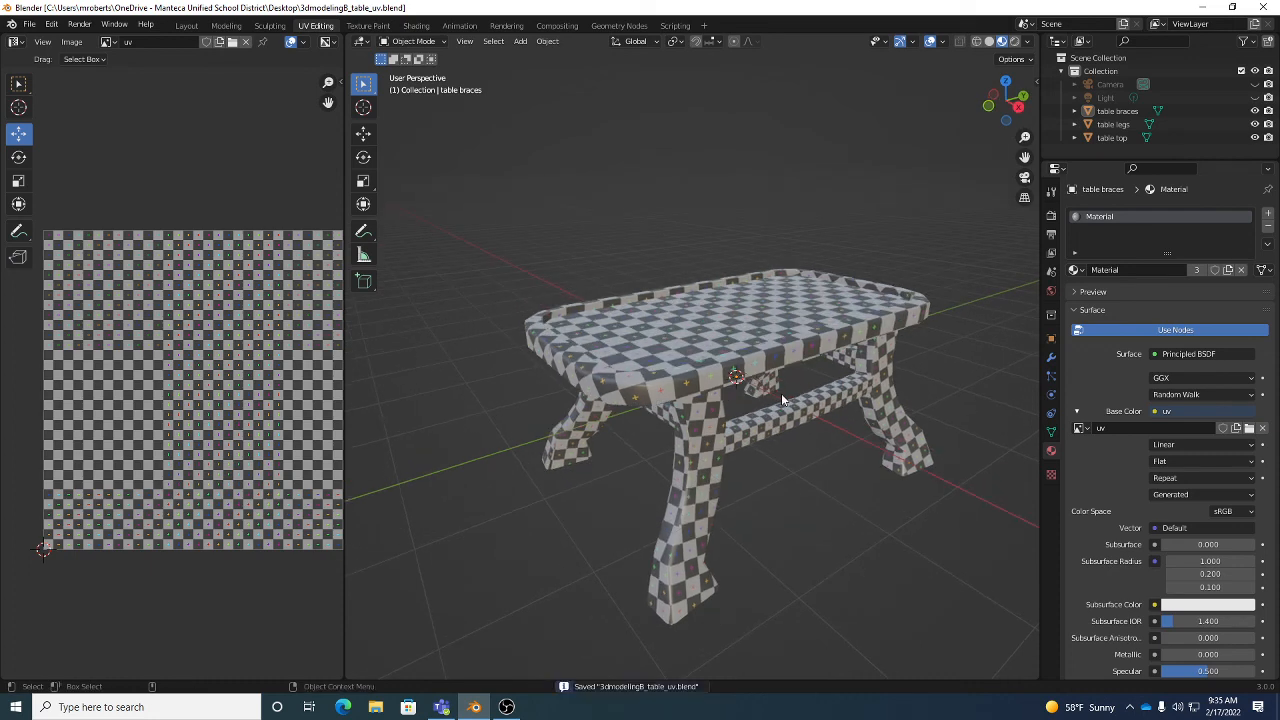